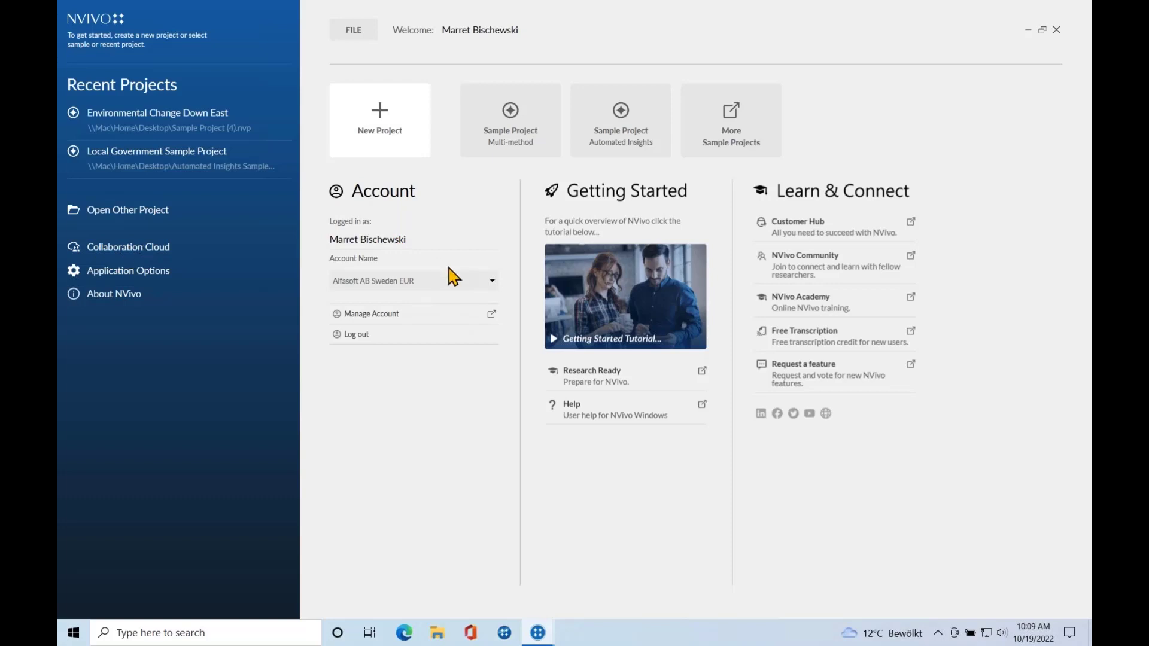
View the available account names and the new project form without creating a project.
{"action": "left_click", "coordinate": [483, 281]}
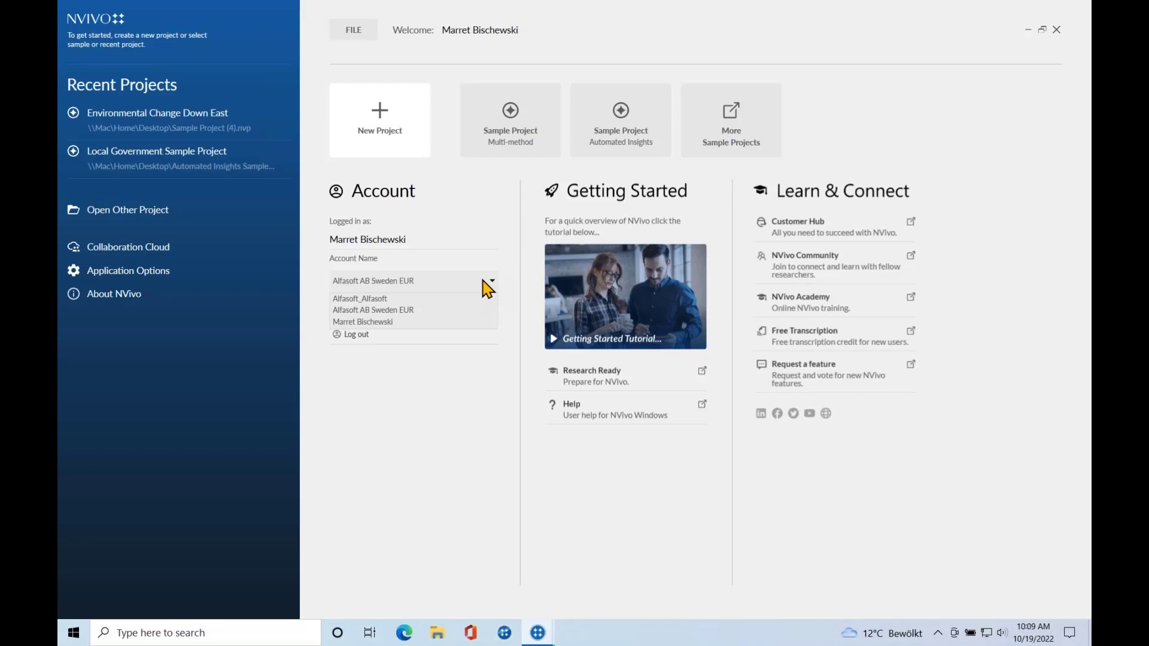
{"action": "left_click", "coordinate": [483, 281]}
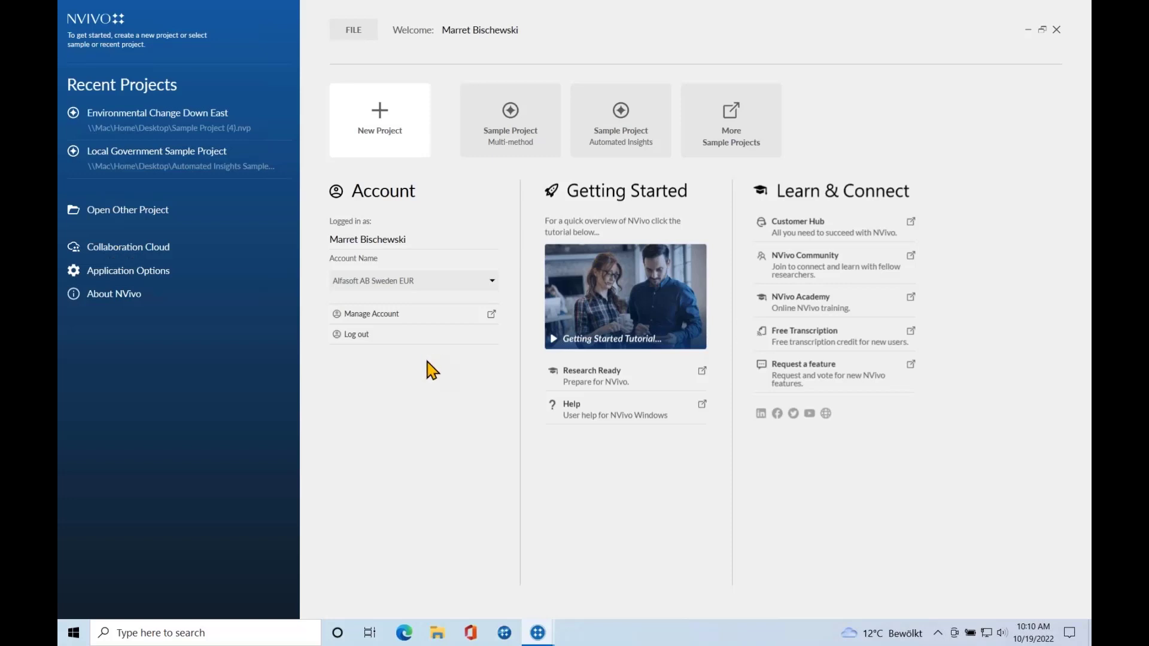
{"action": "left_click", "coordinate": [371, 123]}
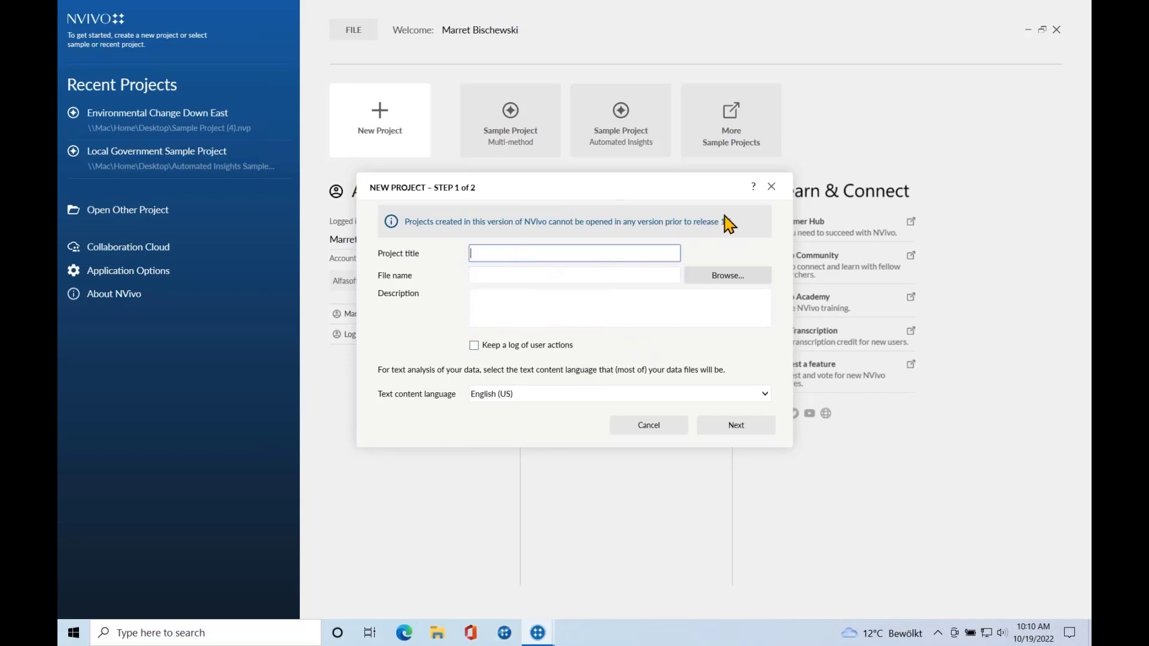
{"action": "left_click", "coordinate": [768, 188]}
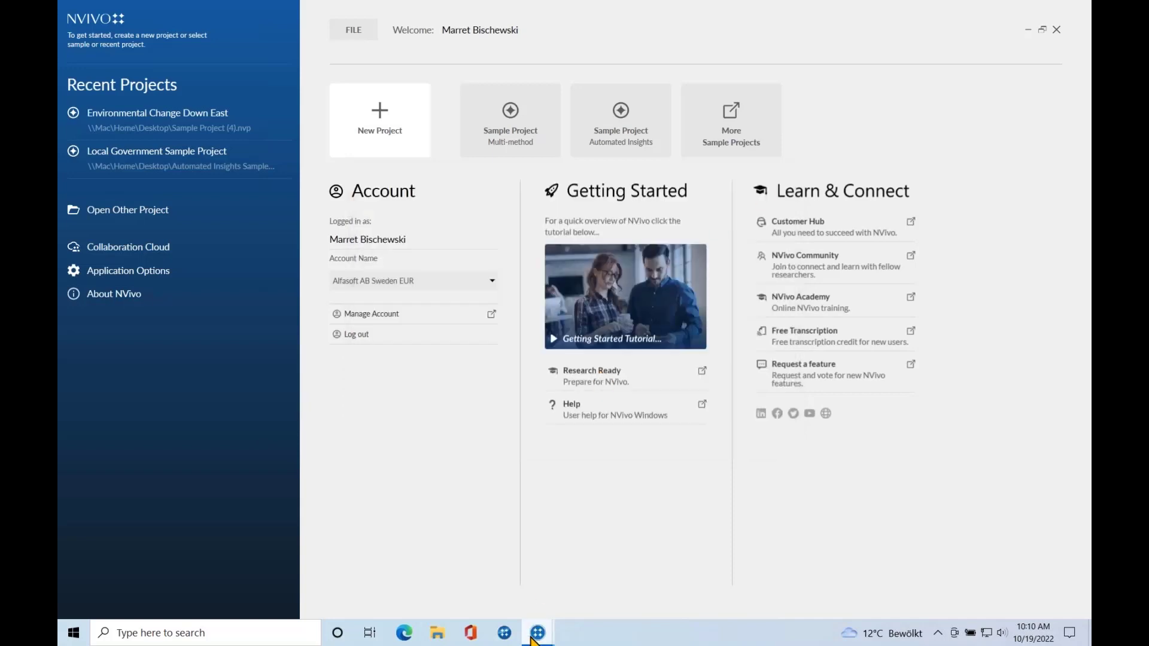
Switch to the Sample Project (5) window and expand the Files folder in the project's data.
{"action": "mouse_move", "coordinate": [533, 639]}
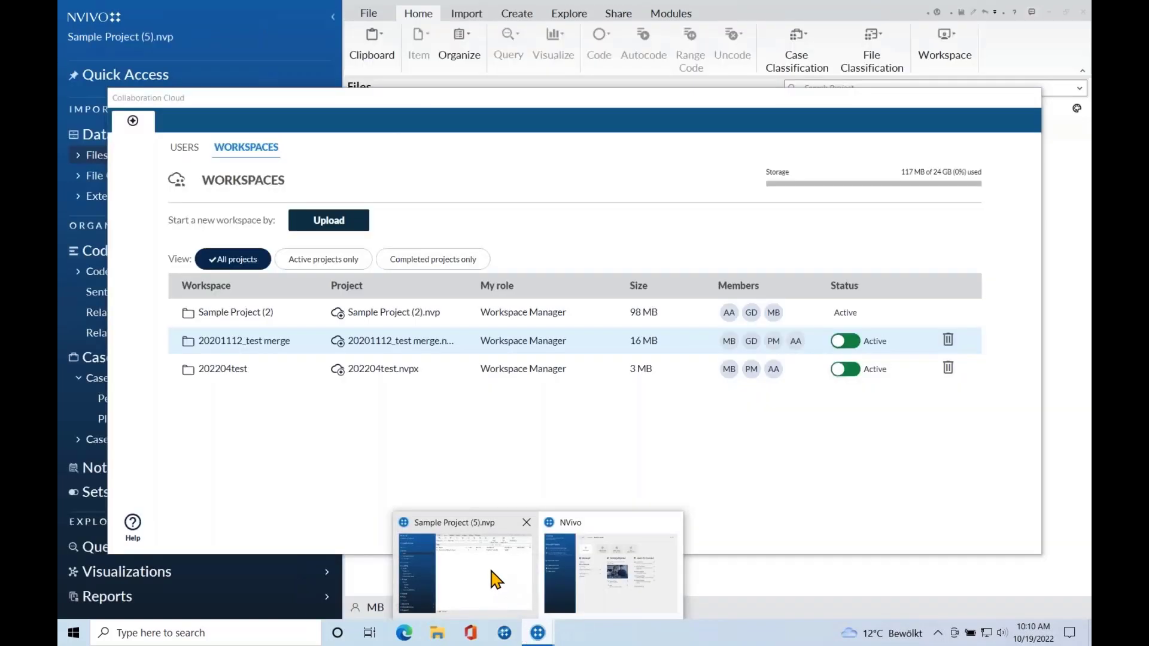
{"action": "left_click", "coordinate": [492, 579]}
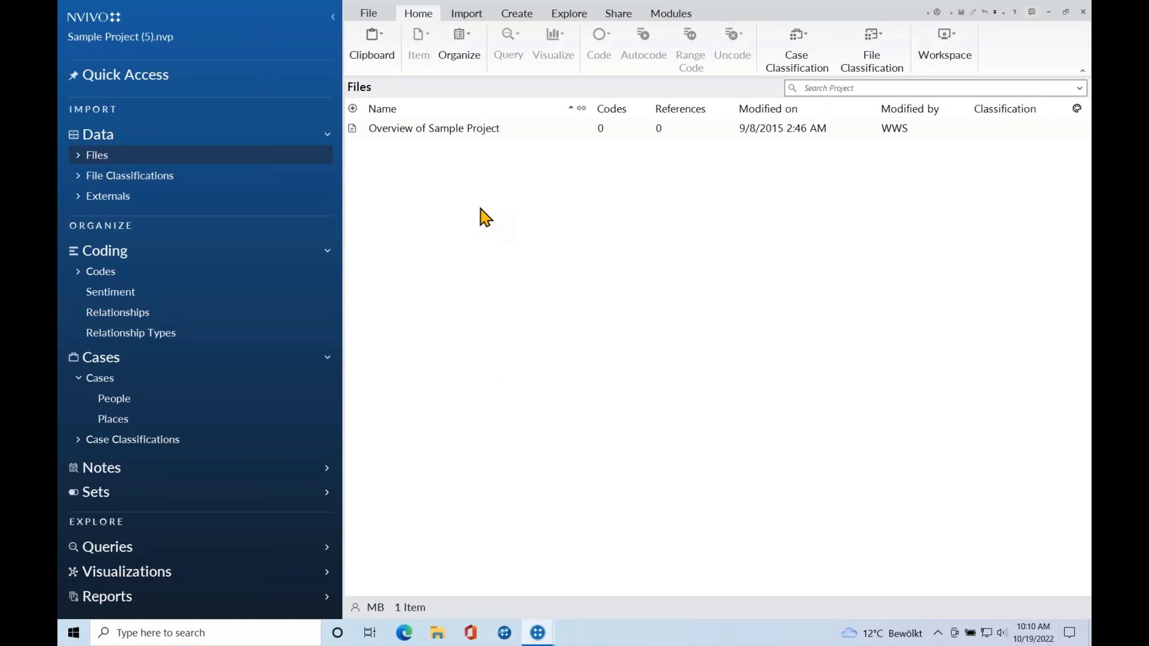
{"action": "left_click", "coordinate": [78, 157]}
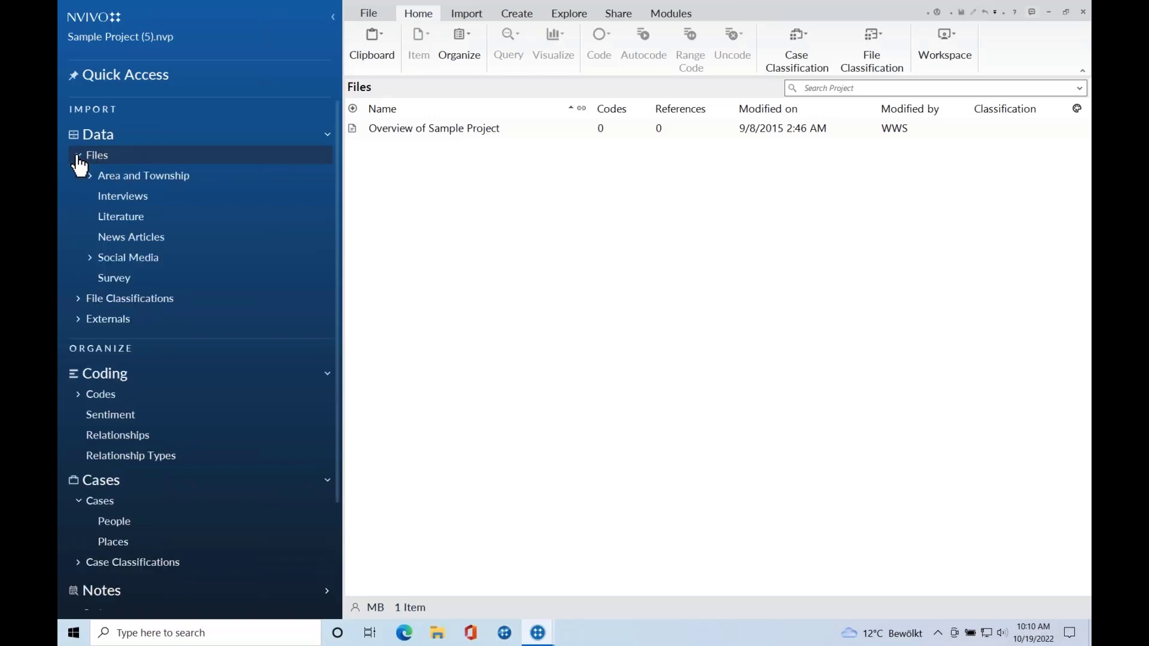
{"action": "left_click", "coordinate": [78, 157]}
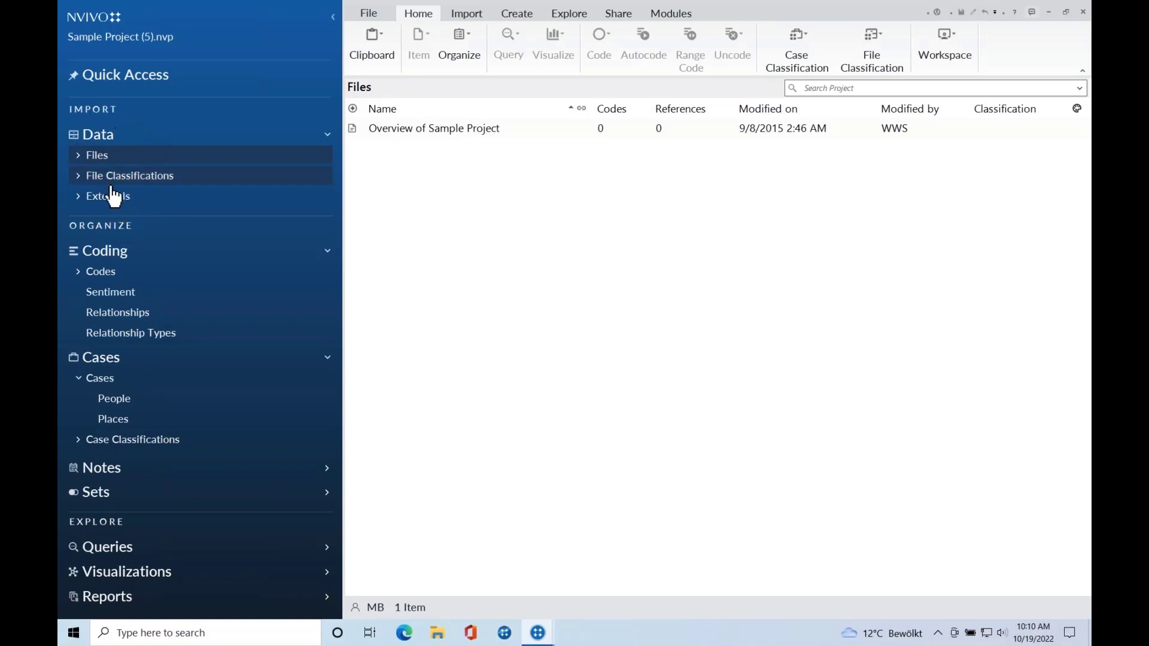
{"action": "left_click", "coordinate": [79, 157]}
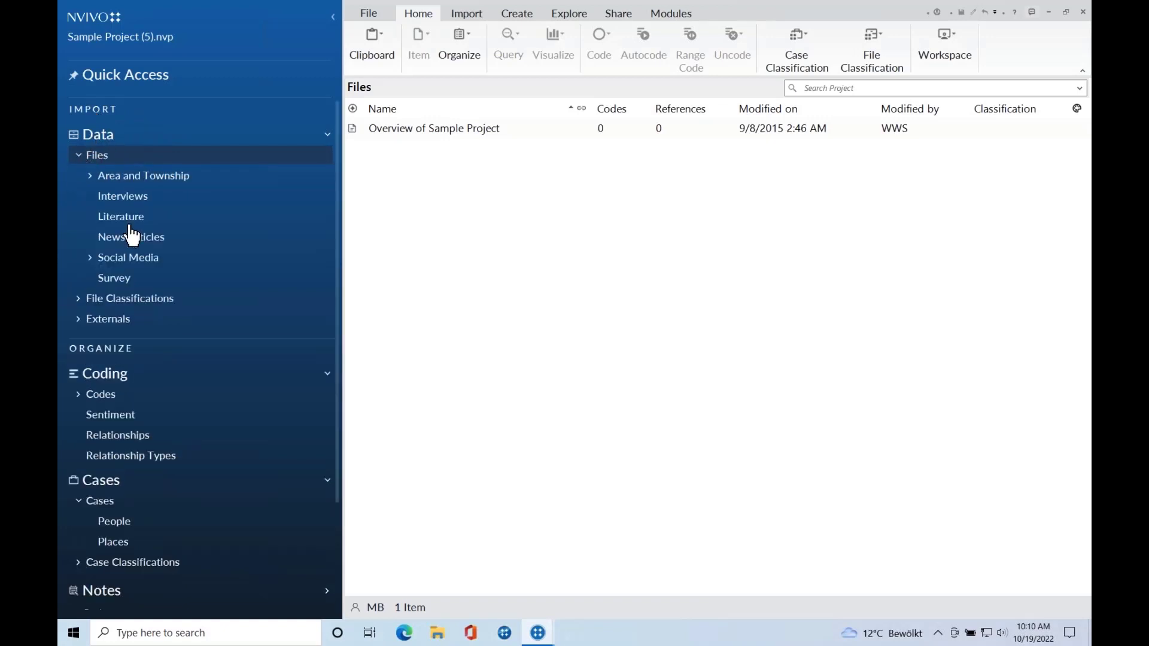
Examine the Files folder's commands and the project's import options, including bibliography sources and NCapture captures, without importing anything.
{"action": "right_click", "coordinate": [124, 159]}
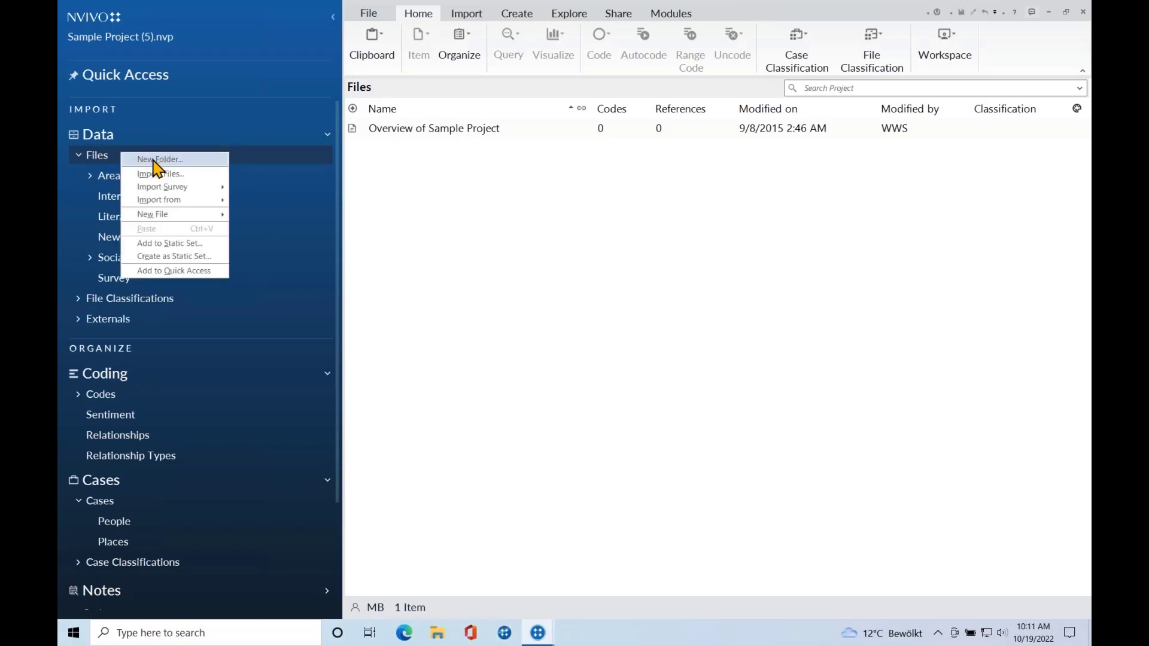
{"action": "left_click", "coordinate": [115, 163]}
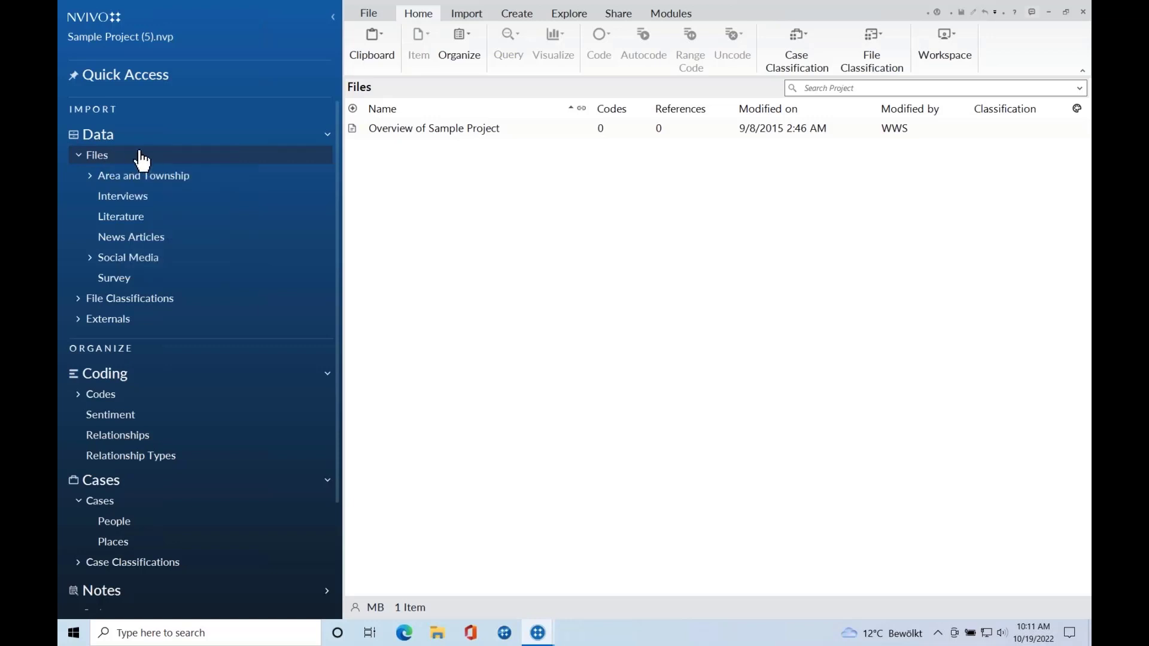
{"action": "left_click", "coordinate": [477, 23]}
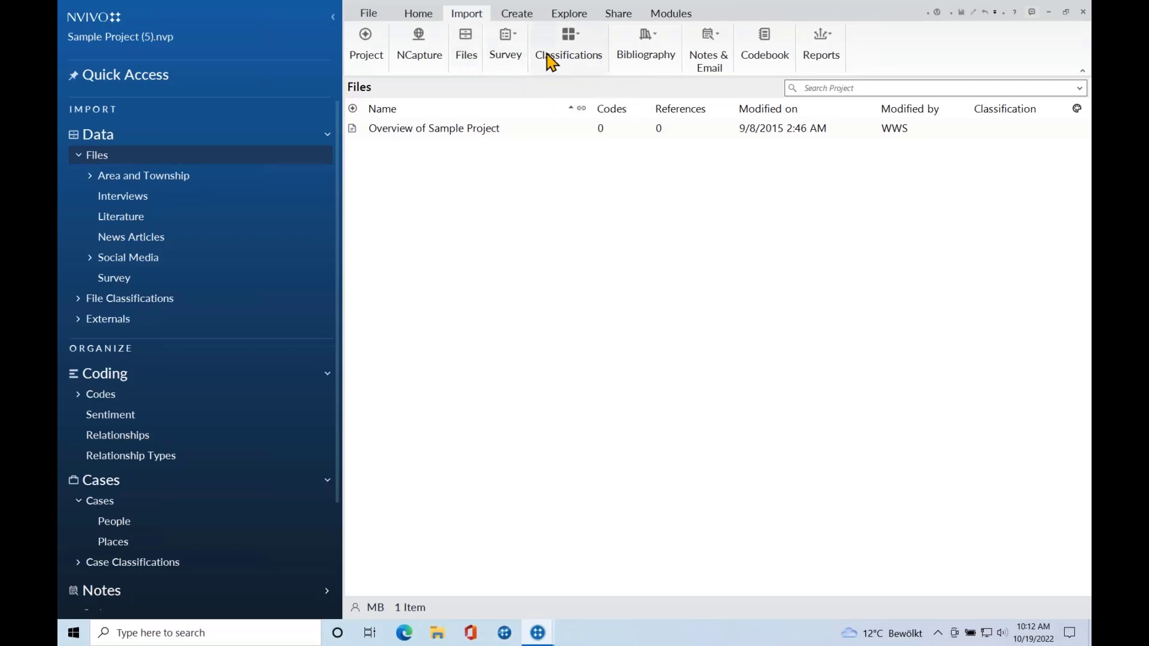
{"action": "left_click", "coordinate": [652, 56]}
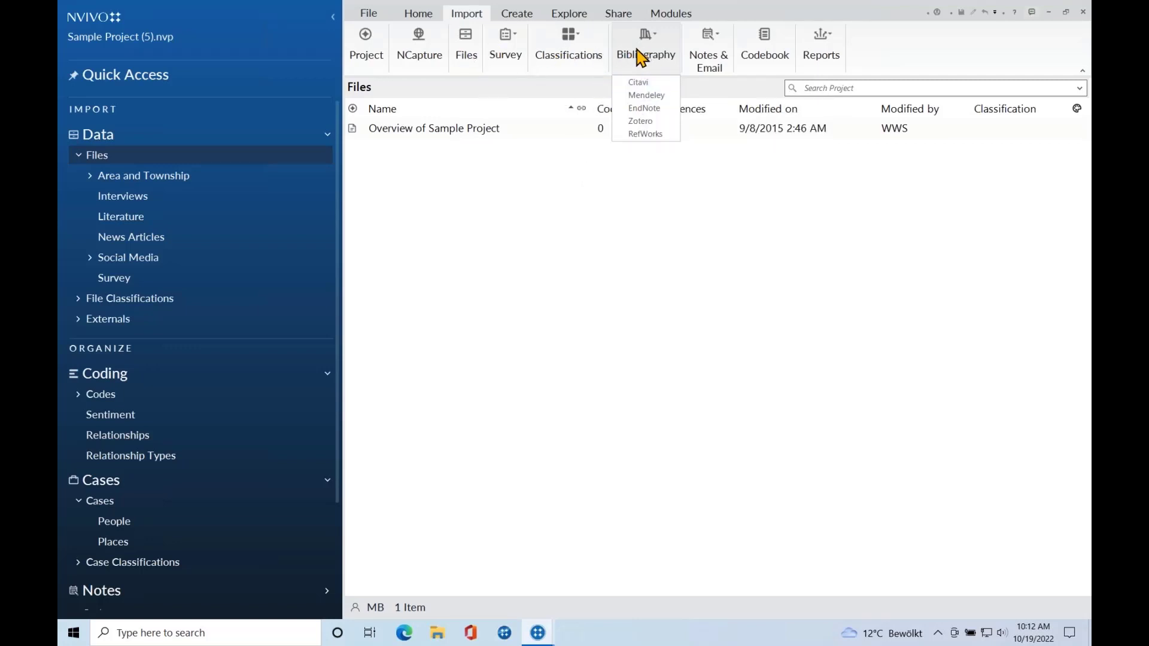
{"action": "left_click", "coordinate": [504, 242]}
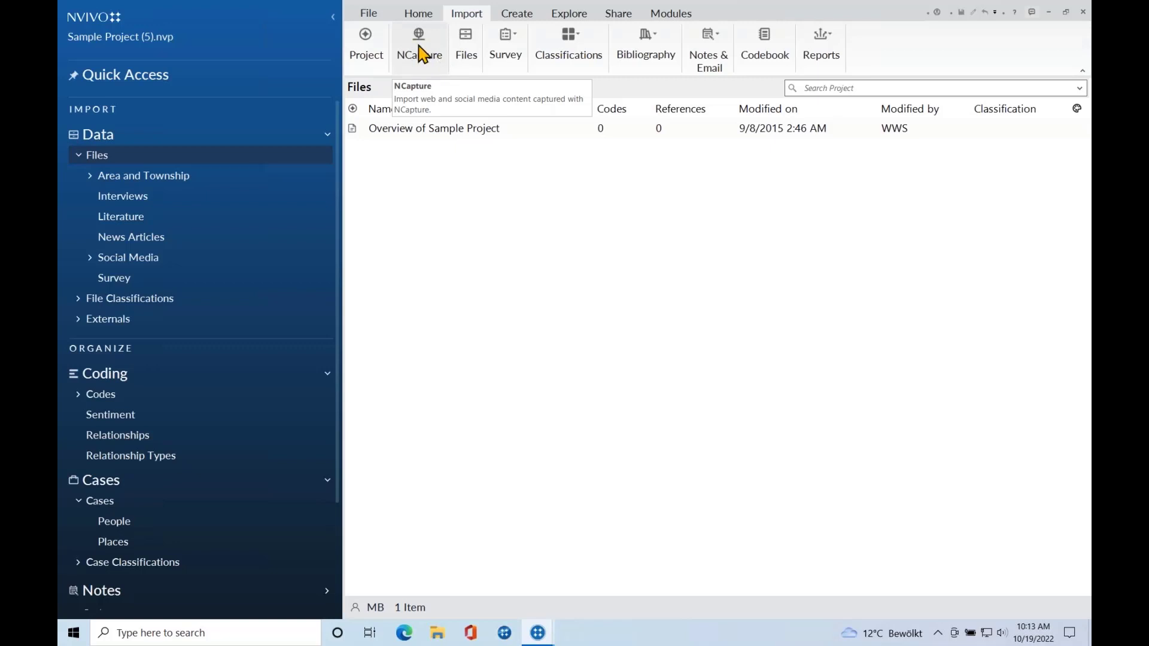
{"action": "left_click", "coordinate": [419, 45]}
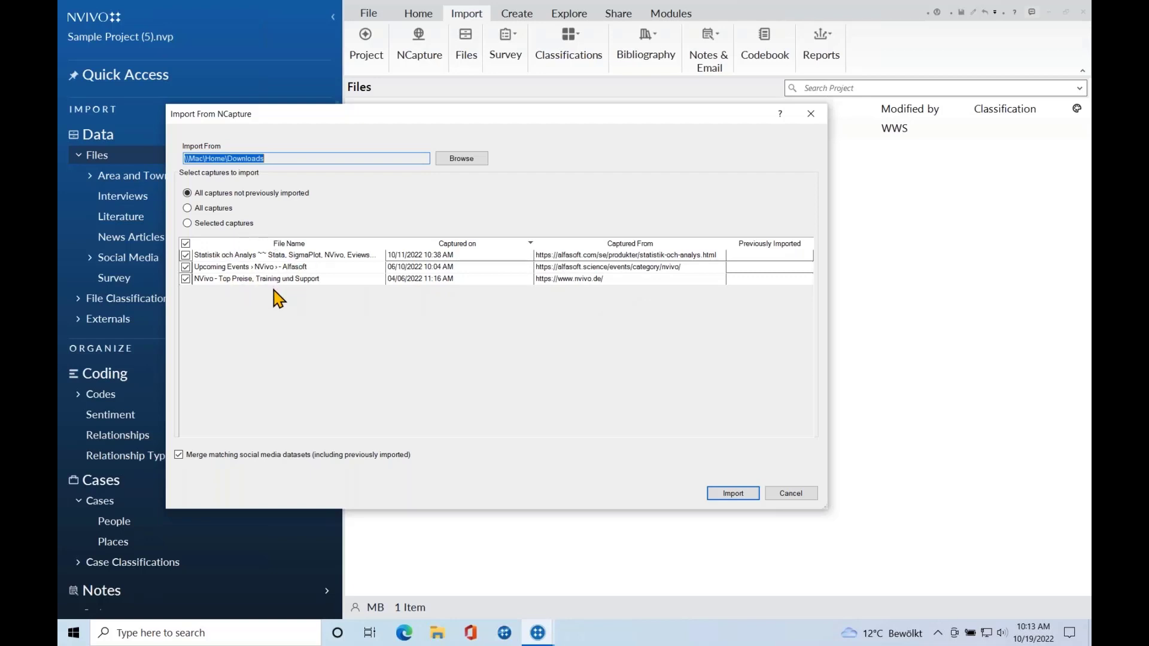
{"action": "left_click", "coordinate": [811, 115]}
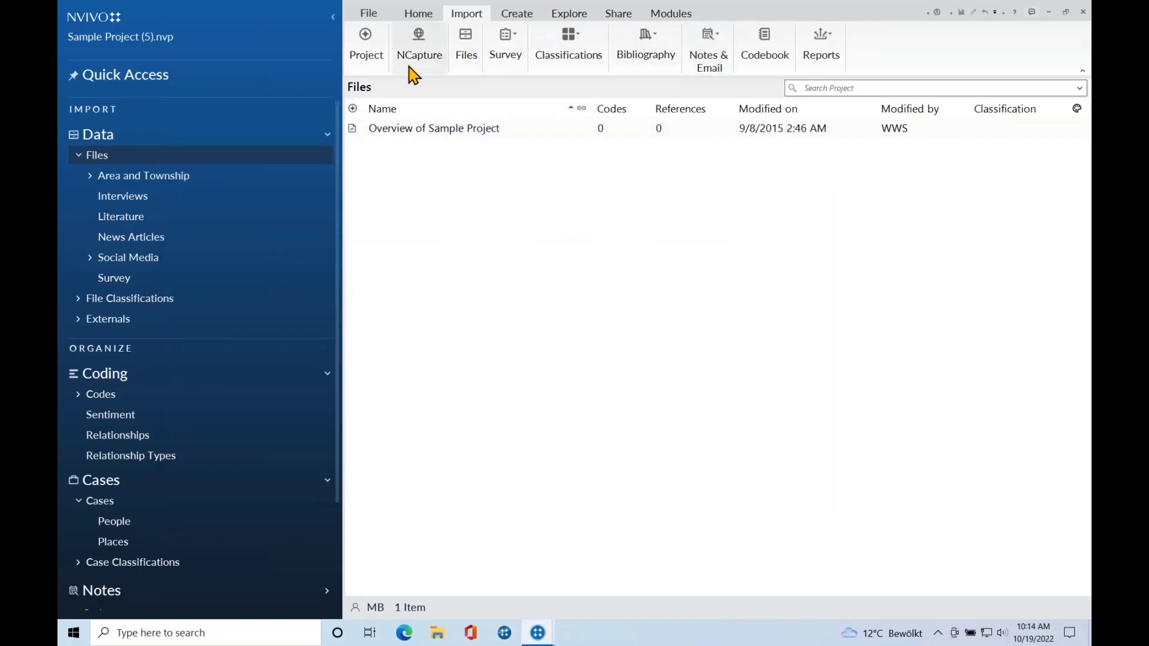
Open the first two-person text transcript in the Interviews folder and skim its opening questions.
{"action": "left_click", "coordinate": [138, 197]}
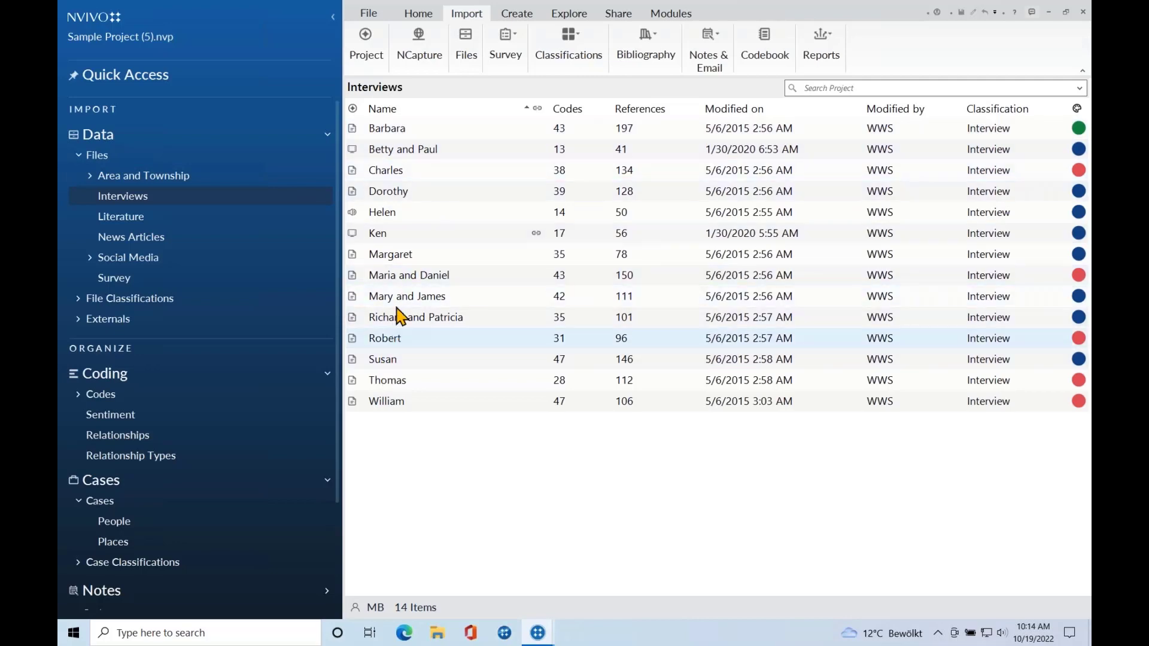
{"action": "left_click", "coordinate": [406, 278]}
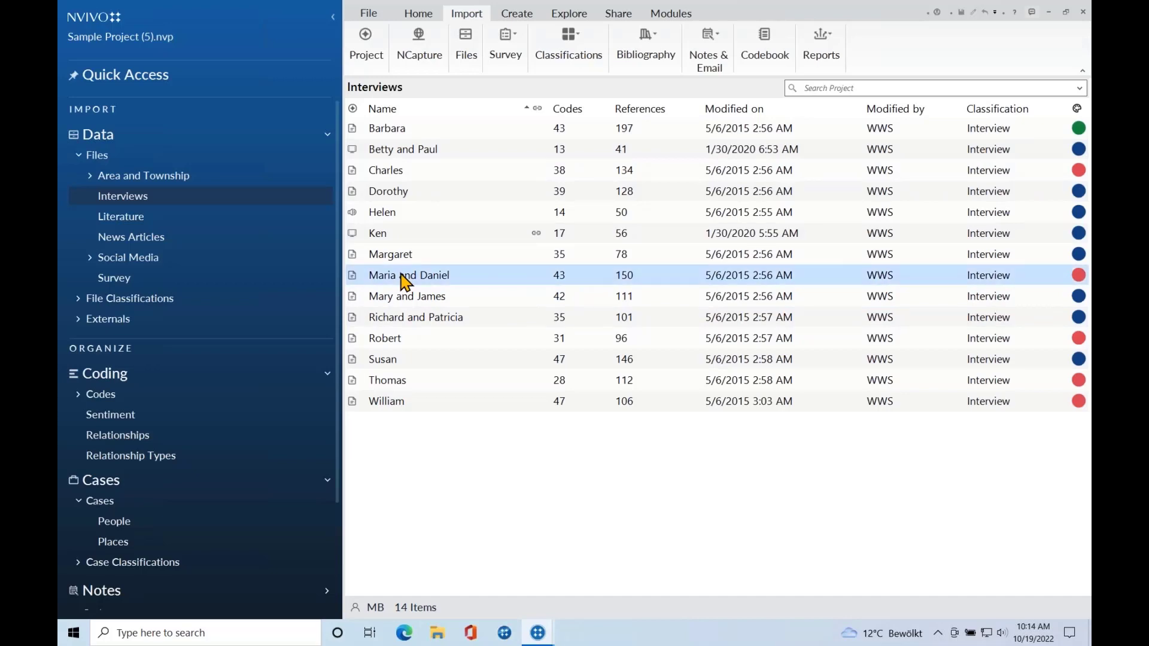
{"action": "double_click", "coordinate": [405, 278]}
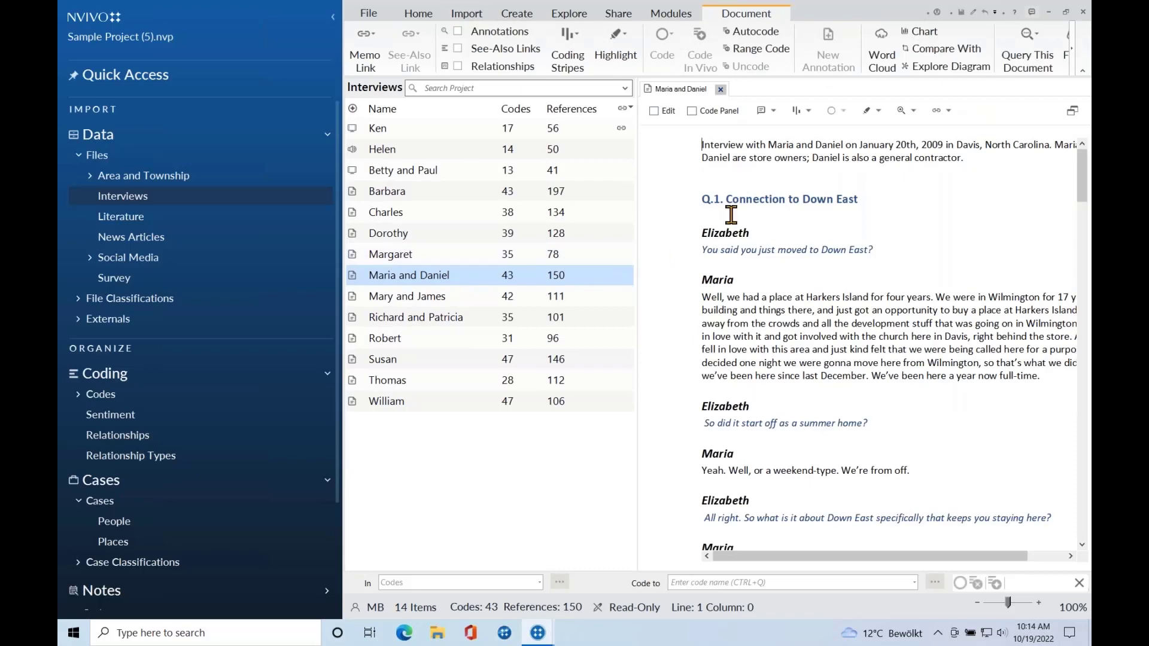
{"action": "scroll", "coordinate": [705, 233], "scroll_direction": "down", "scroll_amount": 1}
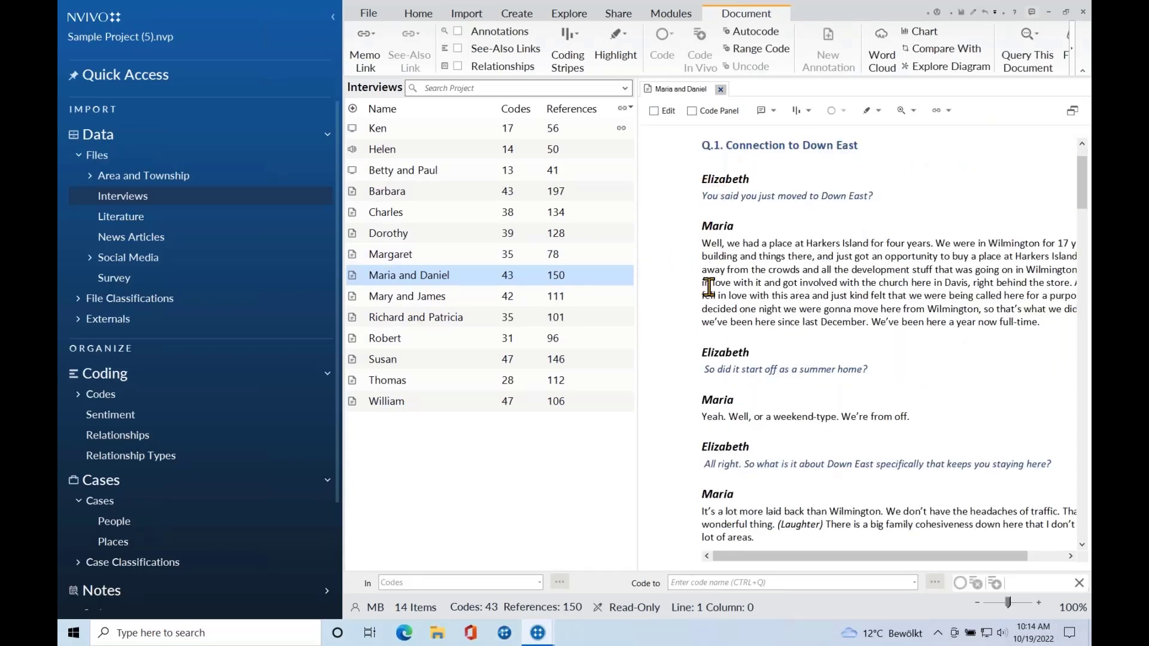
{"action": "scroll", "coordinate": [727, 341], "scroll_direction": "down", "scroll_amount": 4}
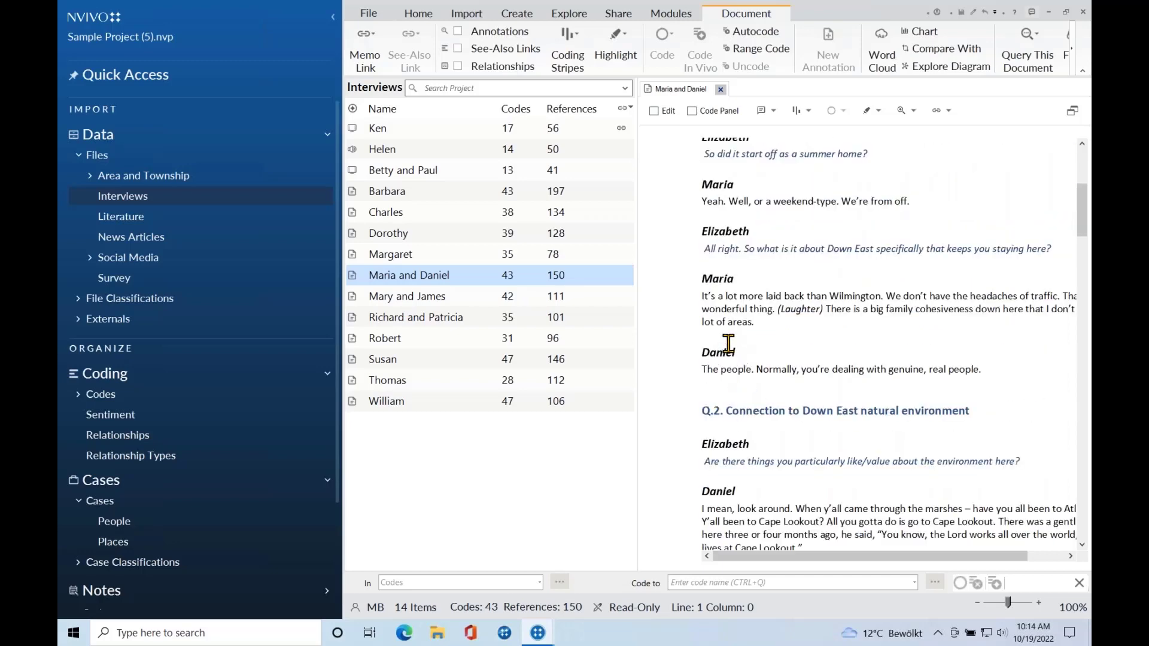
{"action": "scroll", "coordinate": [729, 342], "scroll_direction": "up", "scroll_amount": 5}
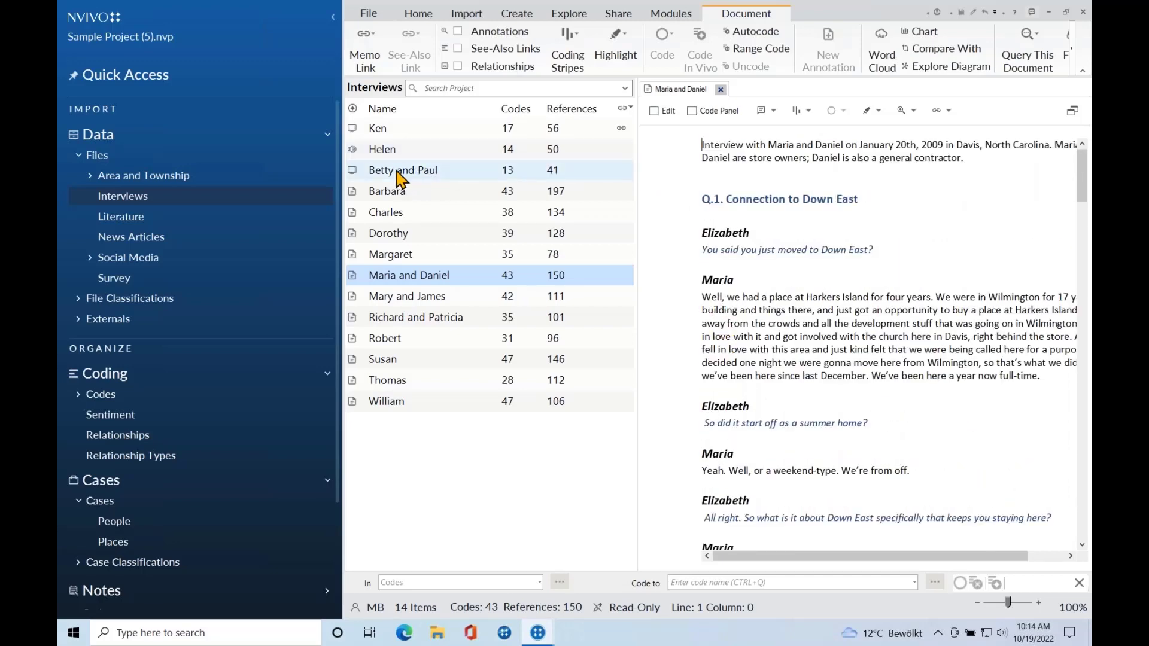
Open the two-person video interview and collapse the navigation view to enlarge the workspace.
{"action": "left_click", "coordinate": [400, 177]}
{"action": "double_click", "coordinate": [400, 177]}
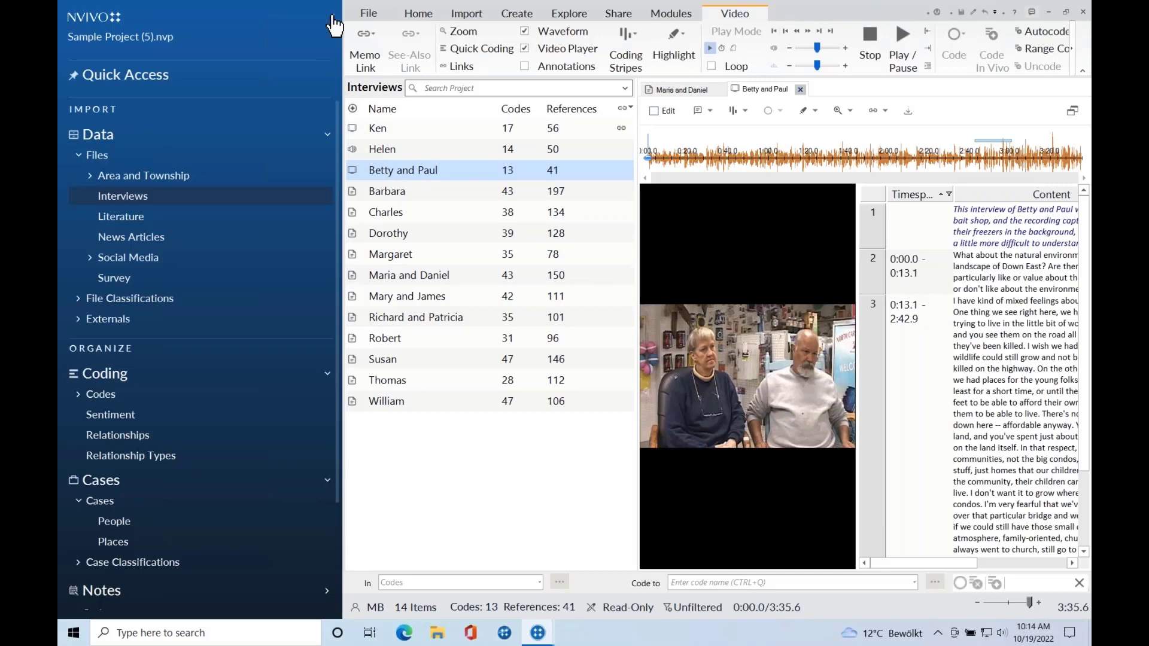
{"action": "left_click", "coordinate": [334, 26]}
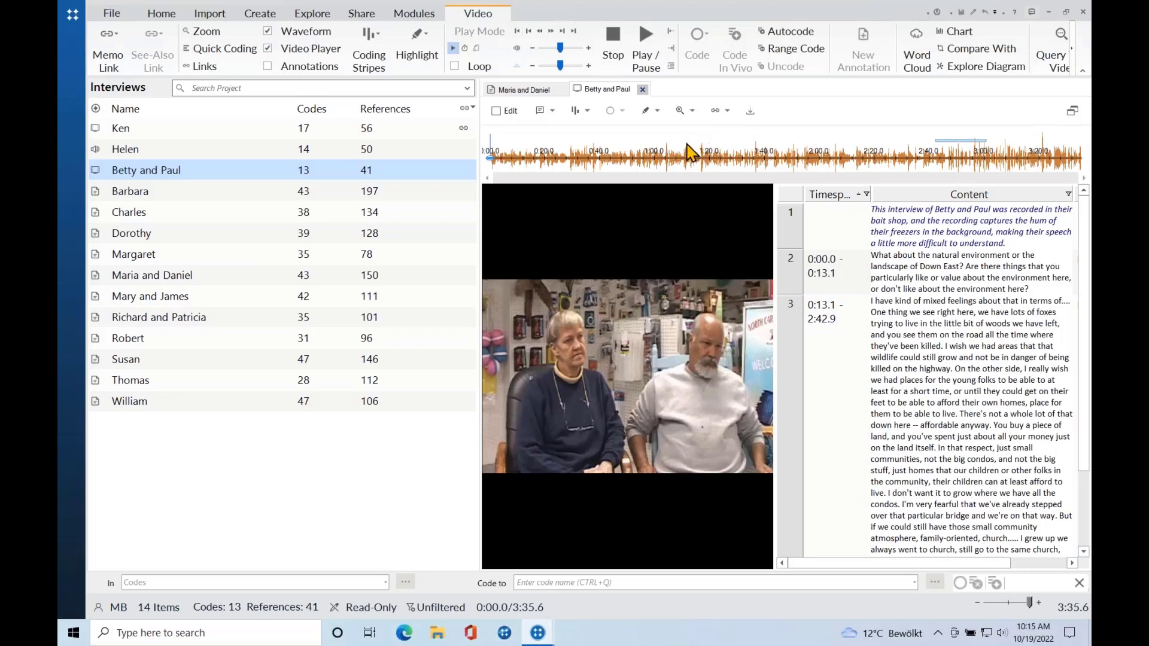
Play about the first 12 seconds of the interview video, pause it, and return the playhead to the start.
{"action": "left_click", "coordinate": [644, 48]}
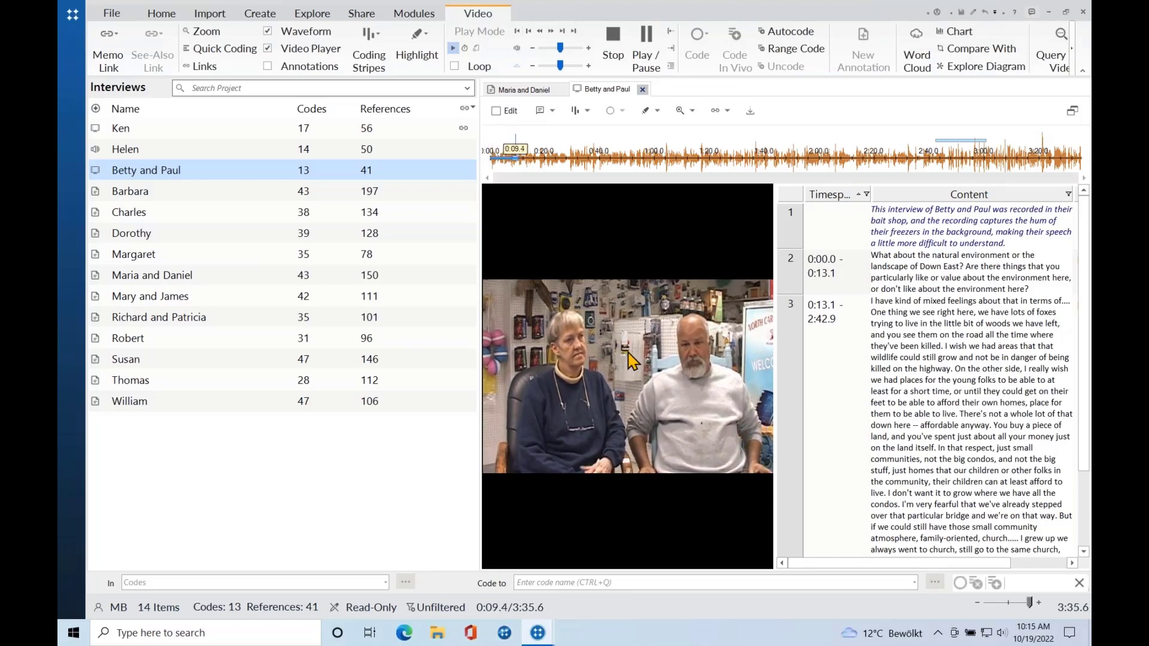
{"action": "left_click", "coordinate": [648, 54]}
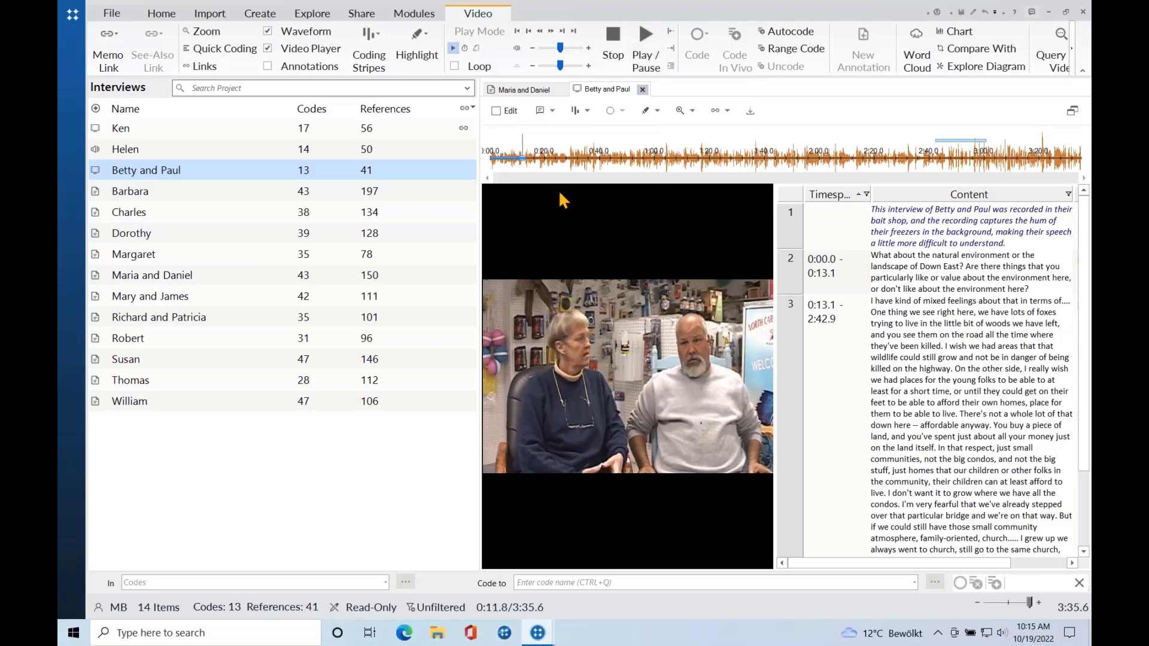
{"action": "left_click_drag", "start_coordinate": [522, 159], "coordinate": [489, 157]}
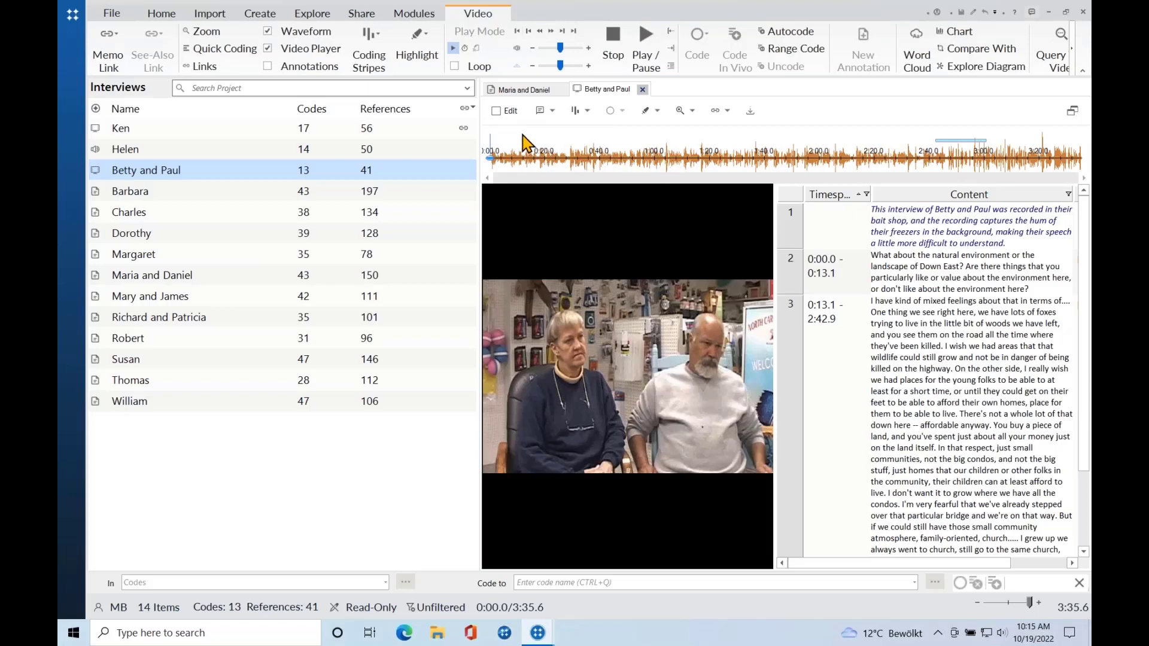
Annotate the video's waveform section from about 0:12 to 0:27 with "they look at each other".
{"action": "left_click_drag", "start_coordinate": [542, 134], "coordinate": [566, 135]}
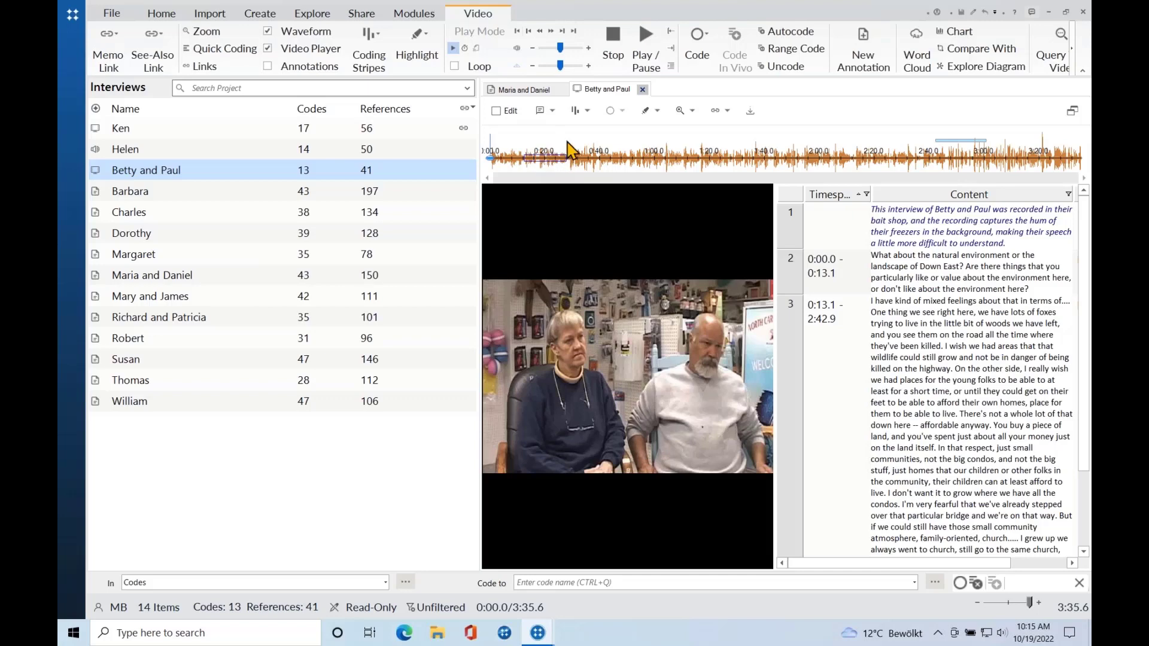
{"action": "right_click", "coordinate": [546, 165]}
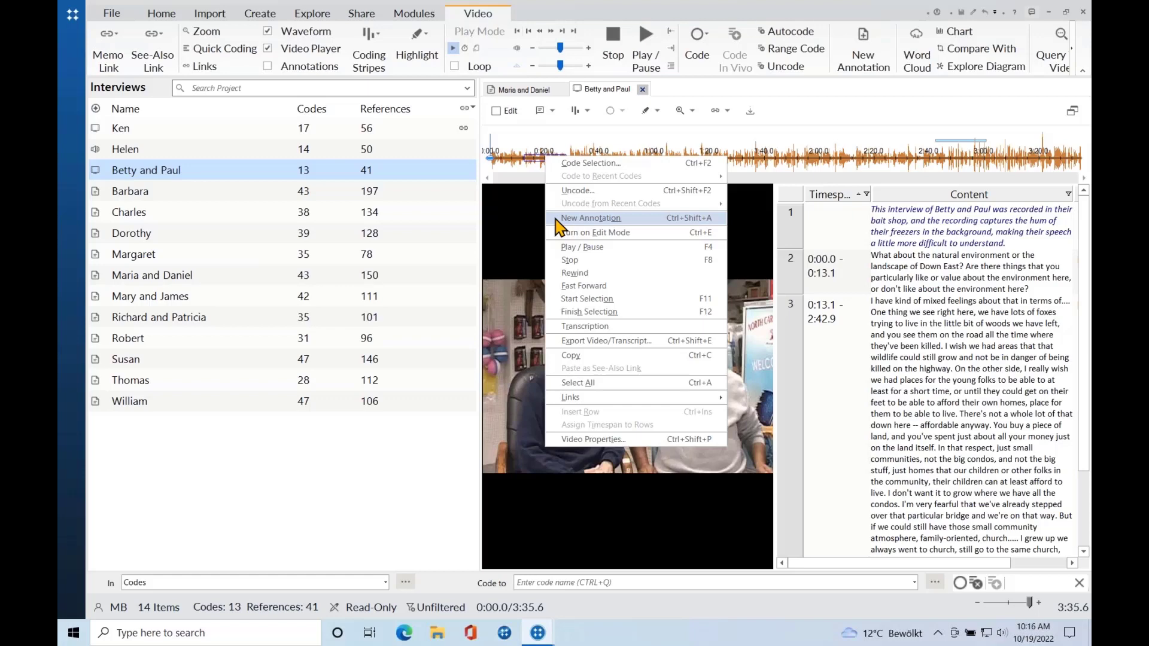
{"action": "left_click", "coordinate": [590, 218]}
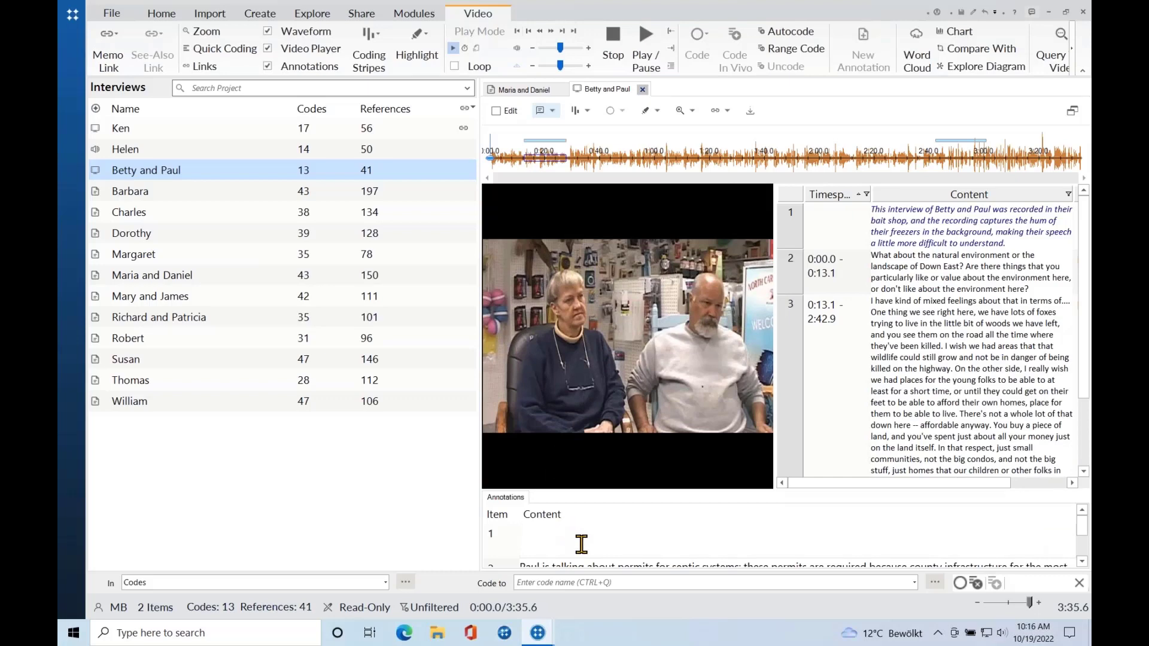
{"action": "type", "text": "they look at each other"}
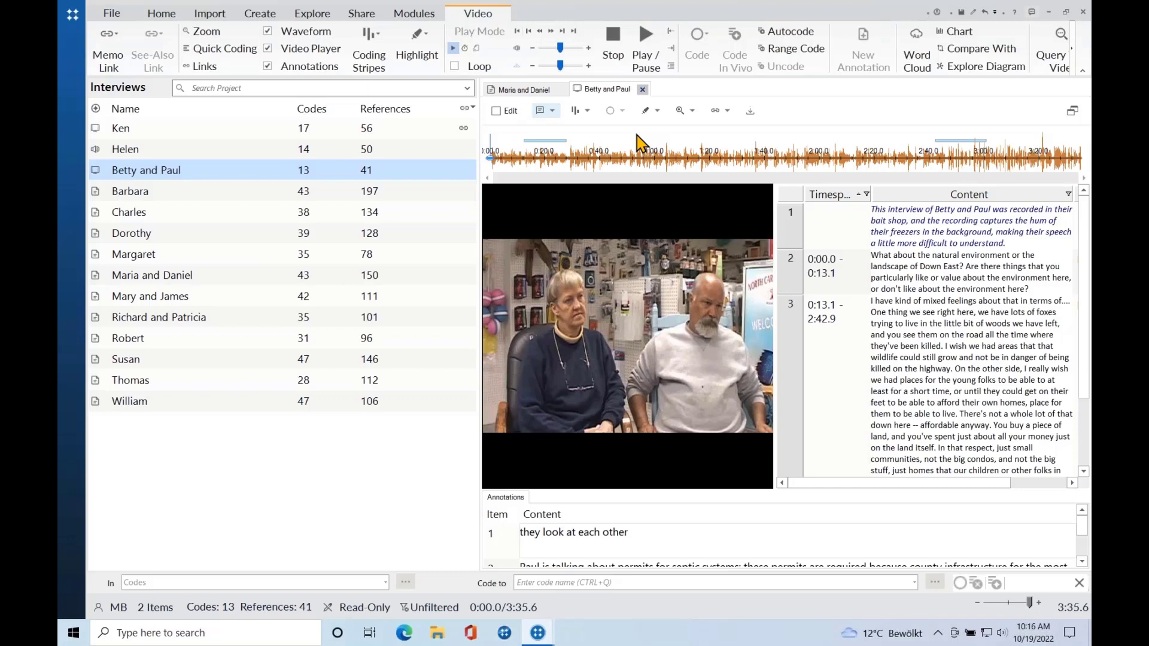
Expand the navigation view again and open the Balance code from the project's codes to show its coded references.
{"action": "left_click", "coordinate": [75, 88]}
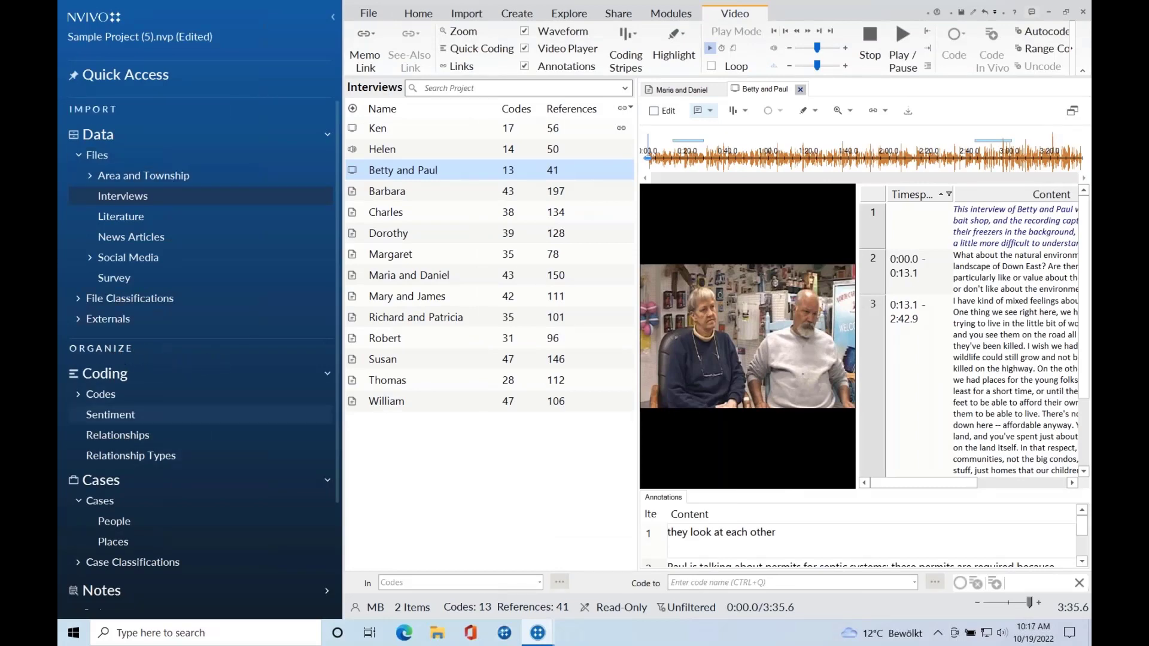
{"action": "left_click", "coordinate": [99, 399]}
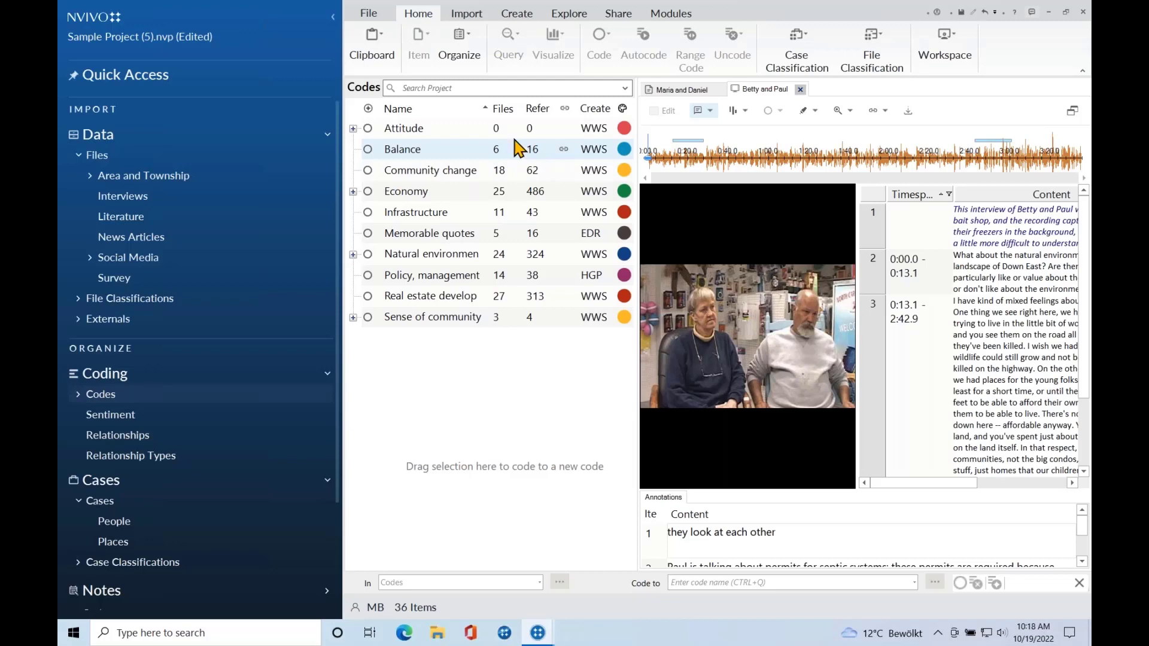
{"action": "left_click", "coordinate": [405, 152]}
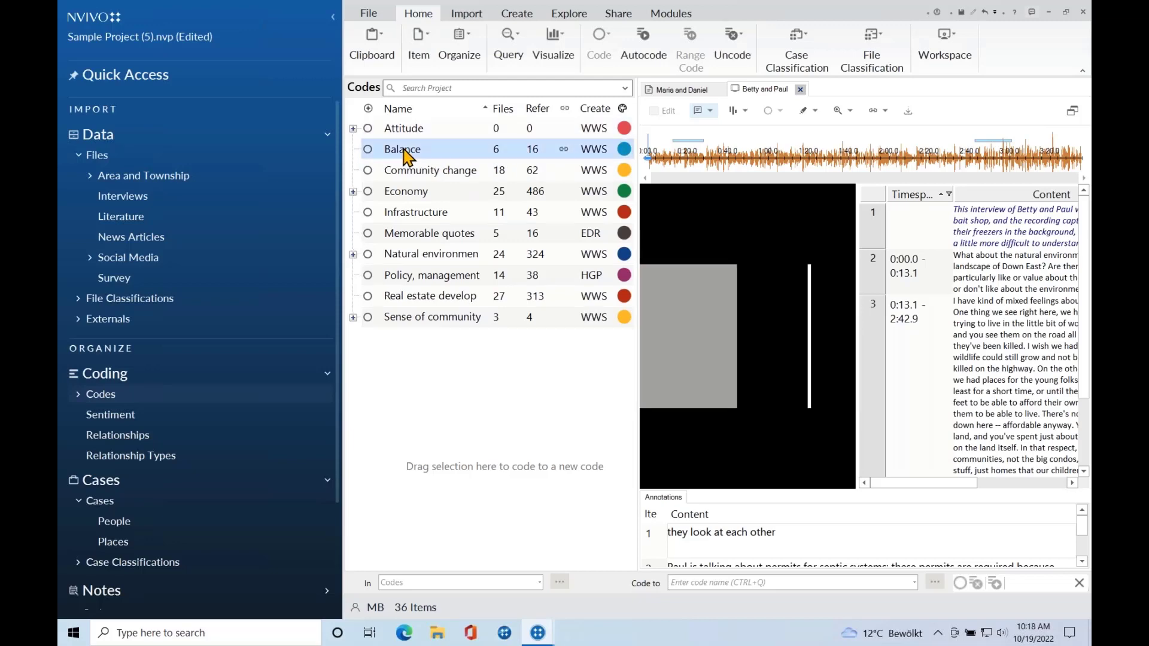
{"action": "double_click", "coordinate": [404, 151]}
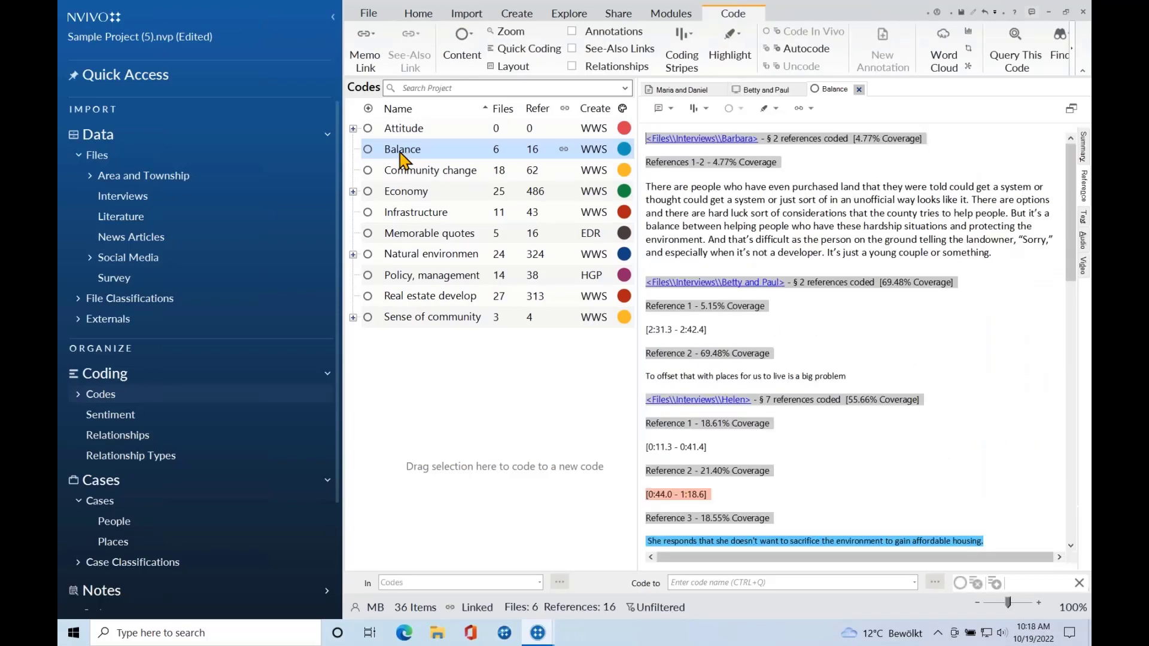
Collapse the navigation view and review the text references coded at Balance across the interview files.
{"action": "left_click", "coordinate": [334, 25]}
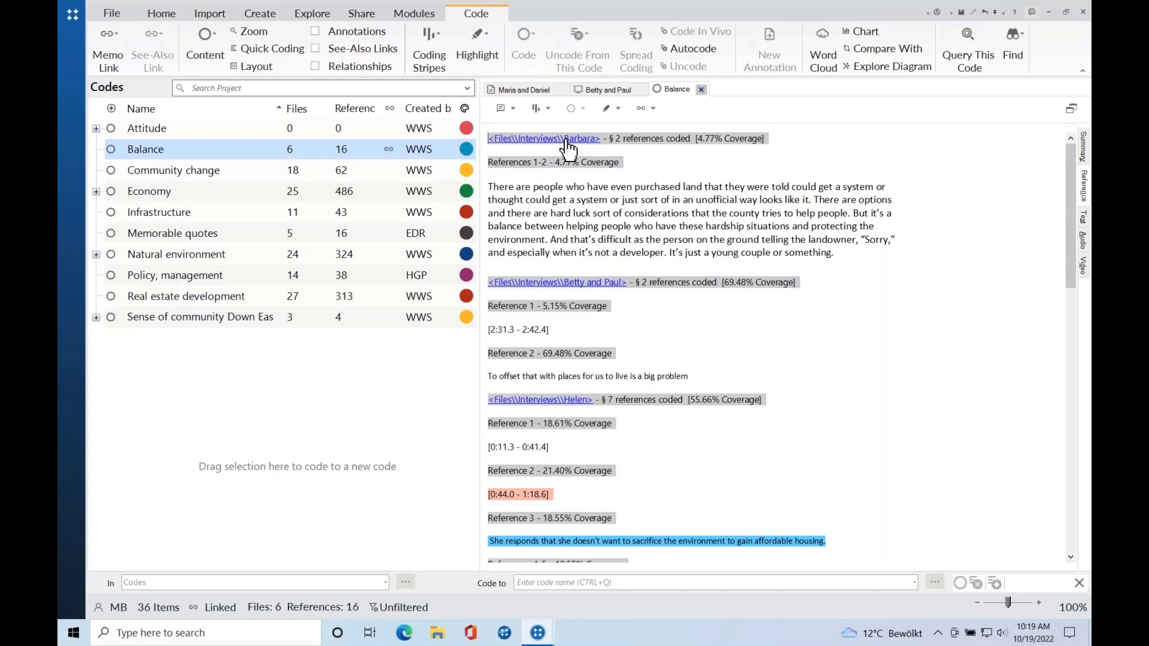
{"action": "scroll", "coordinate": [705, 239], "scroll_direction": "down", "scroll_amount": 5}
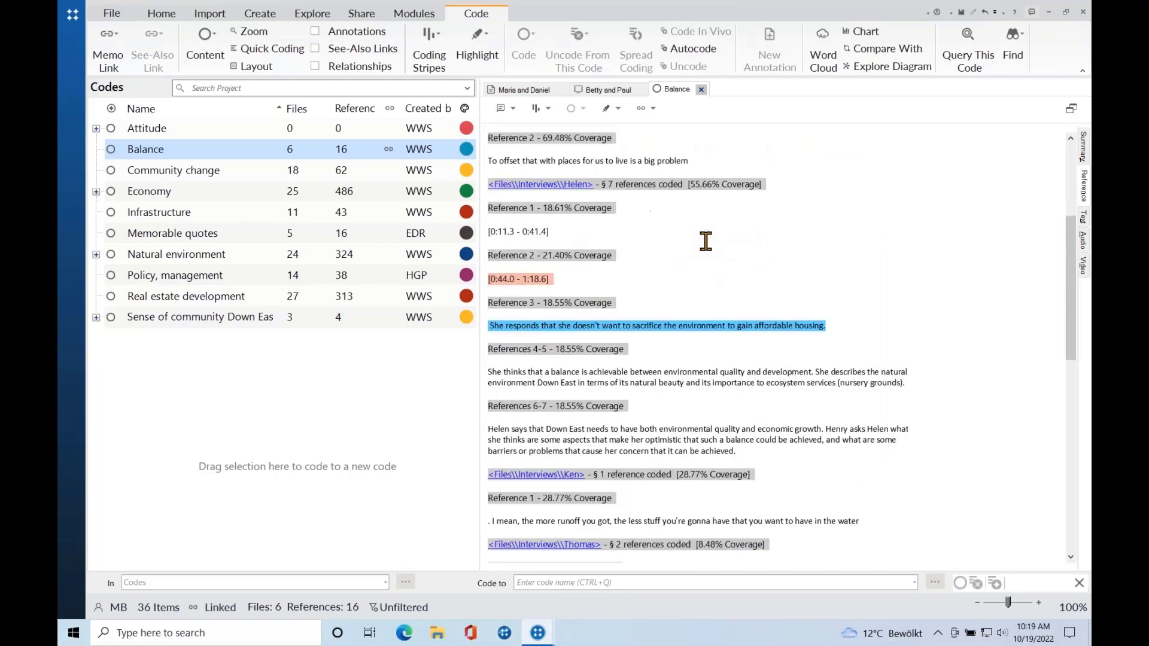
{"action": "scroll", "coordinate": [704, 239], "scroll_direction": "up", "scroll_amount": 5}
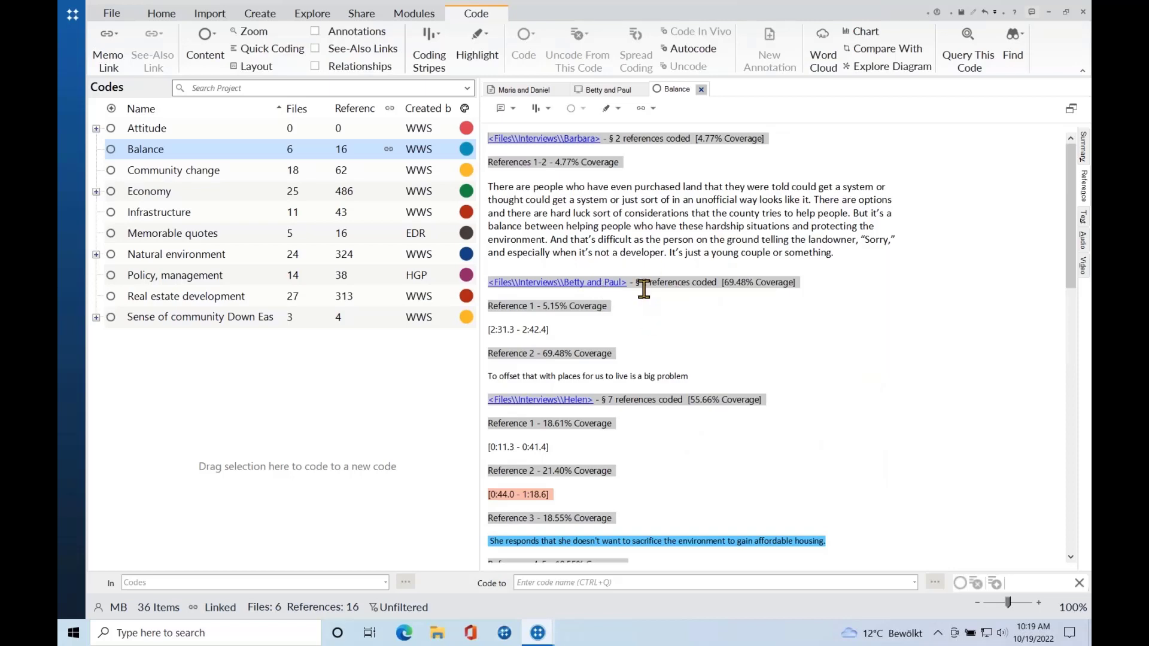
{"action": "scroll", "coordinate": [643, 288], "scroll_direction": "down", "scroll_amount": 3}
{"action": "scroll", "coordinate": [643, 289], "scroll_direction": "down", "scroll_amount": 3}
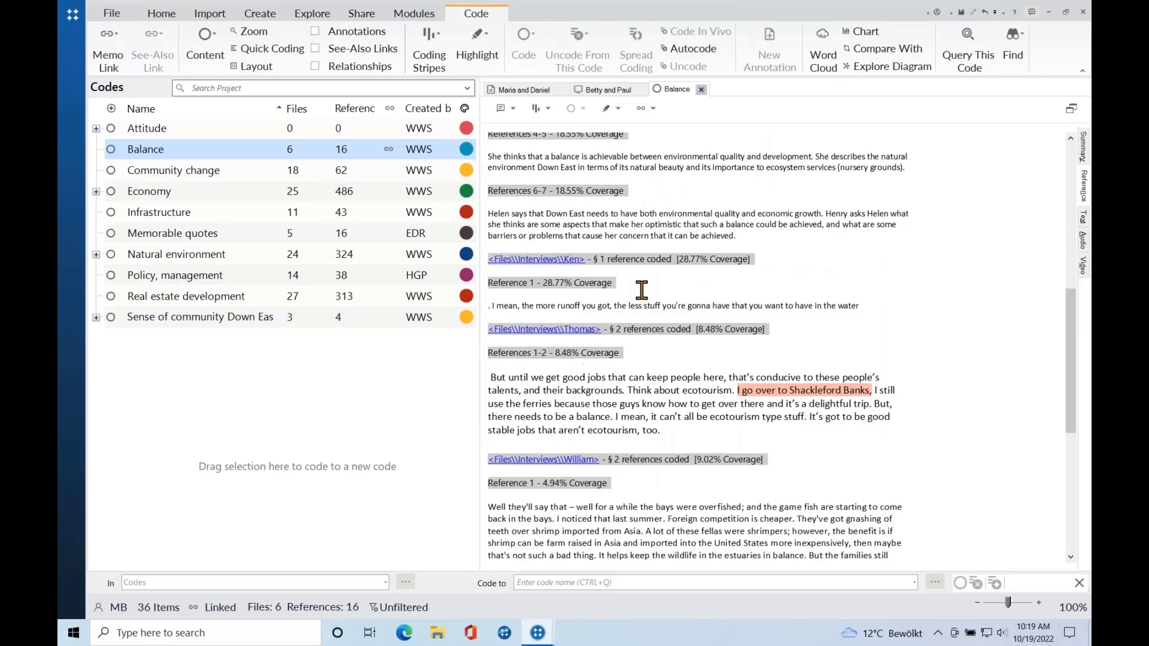
{"action": "scroll", "coordinate": [696, 321], "scroll_direction": "up", "scroll_amount": 6}
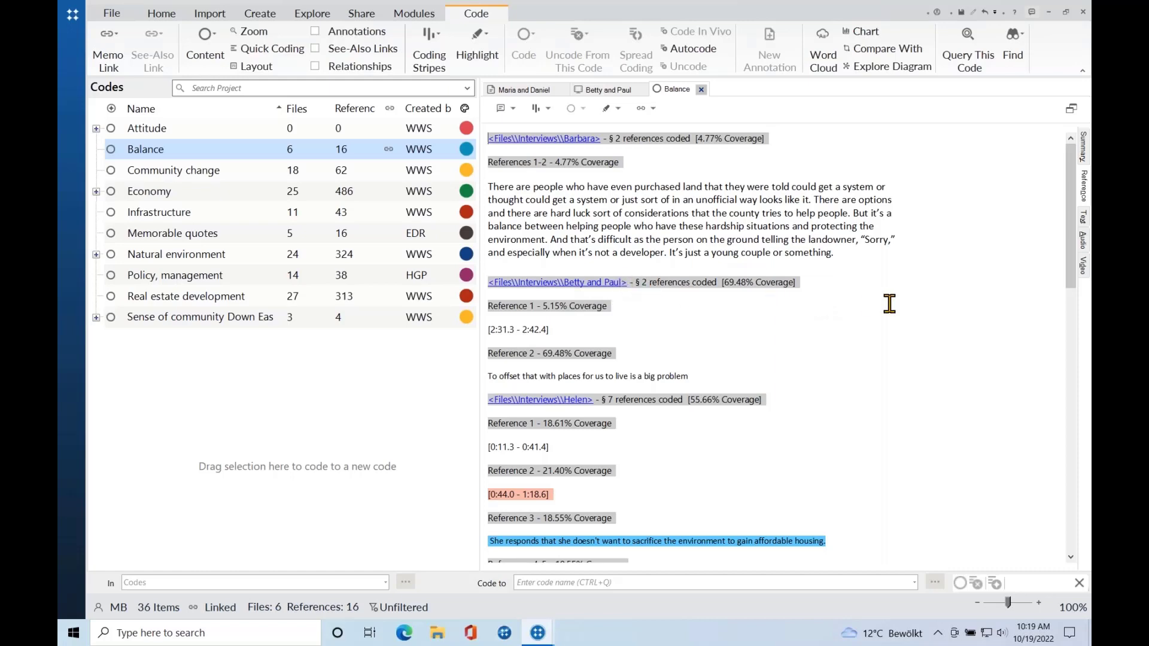
Show the Balance code's video references and play the coded segment of the two-person interview from about 2:35, pausing at about 2:38.
{"action": "left_click", "coordinate": [1083, 266]}
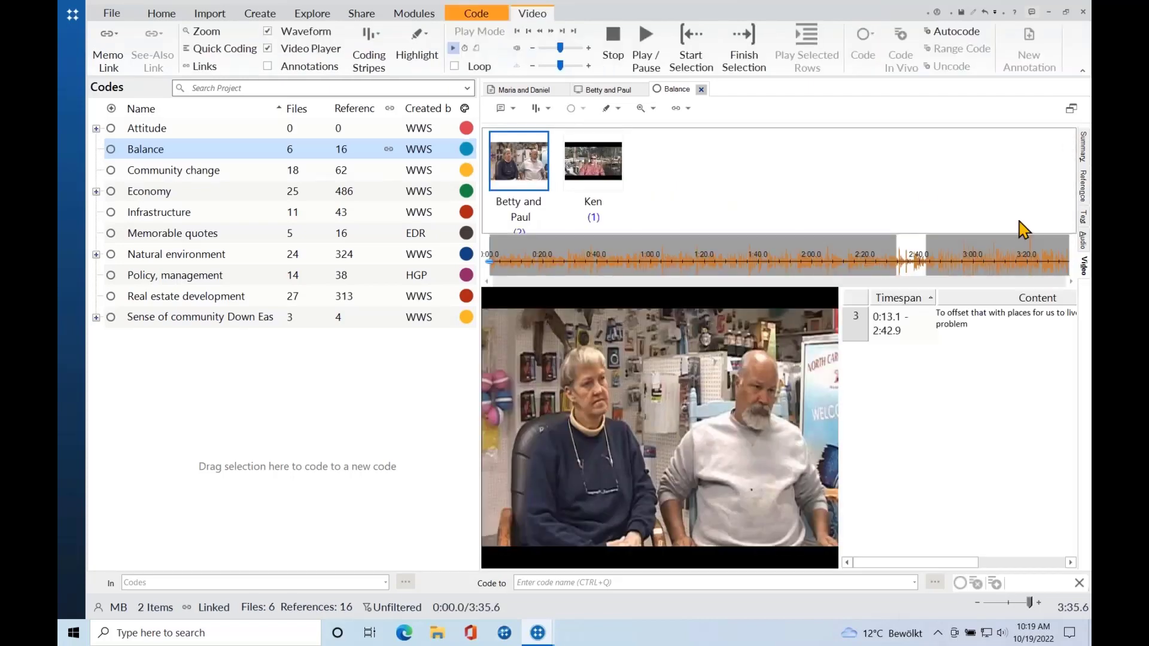
{"action": "left_click", "coordinate": [646, 45]}
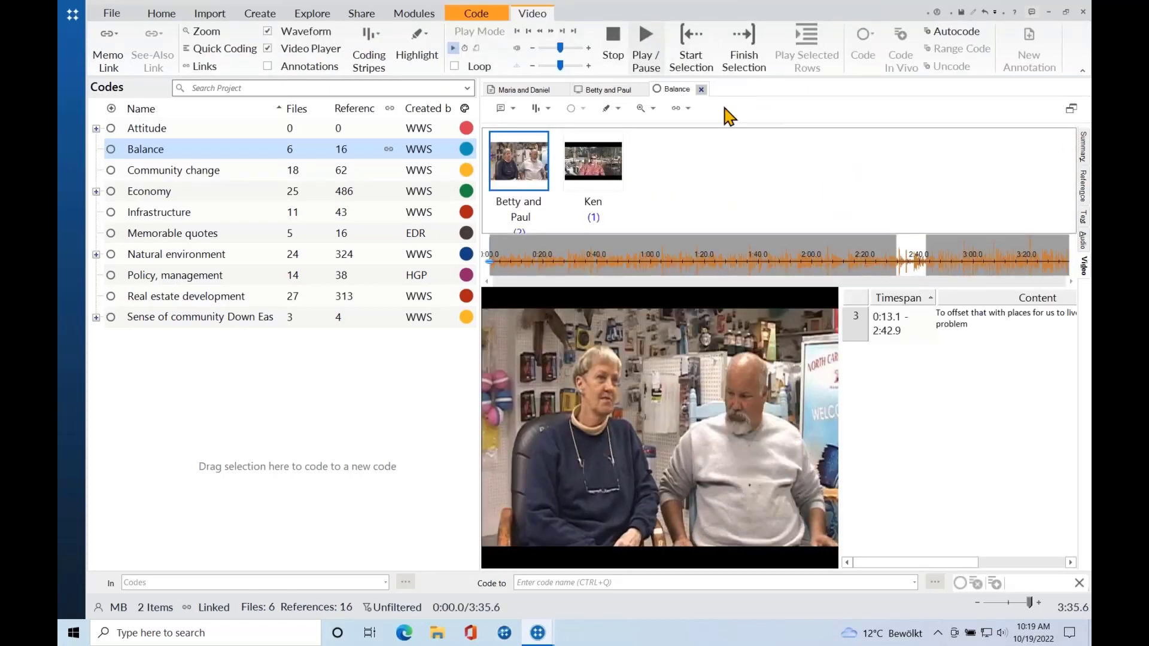
{"action": "left_click", "coordinate": [898, 256]}
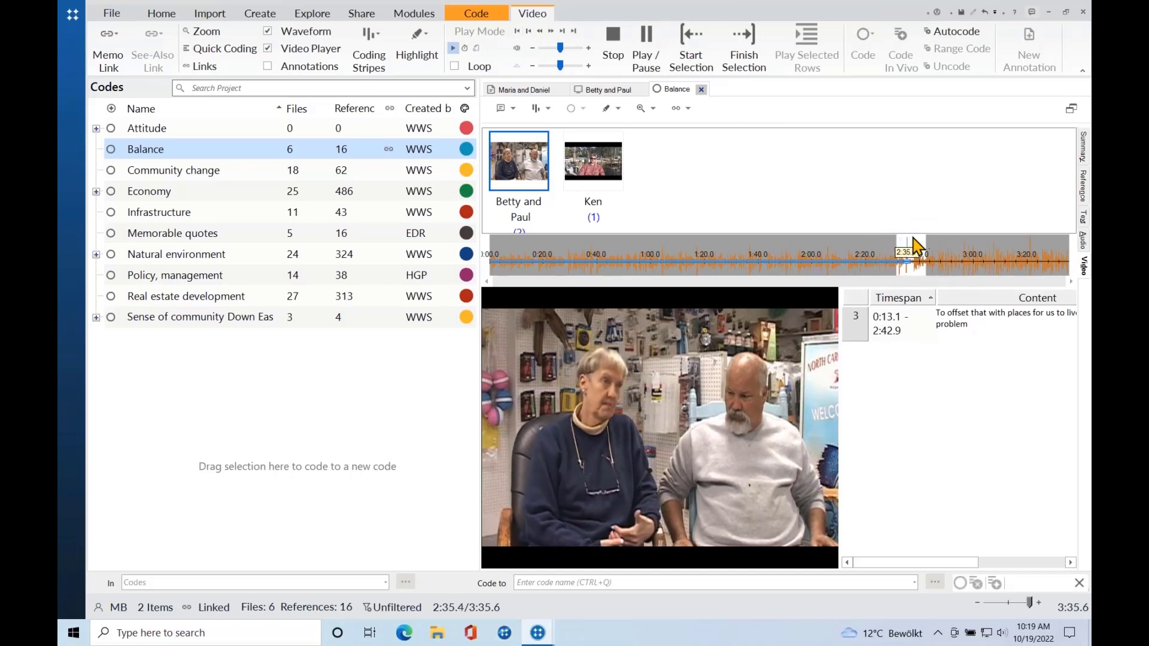
{"action": "left_click", "coordinate": [646, 58]}
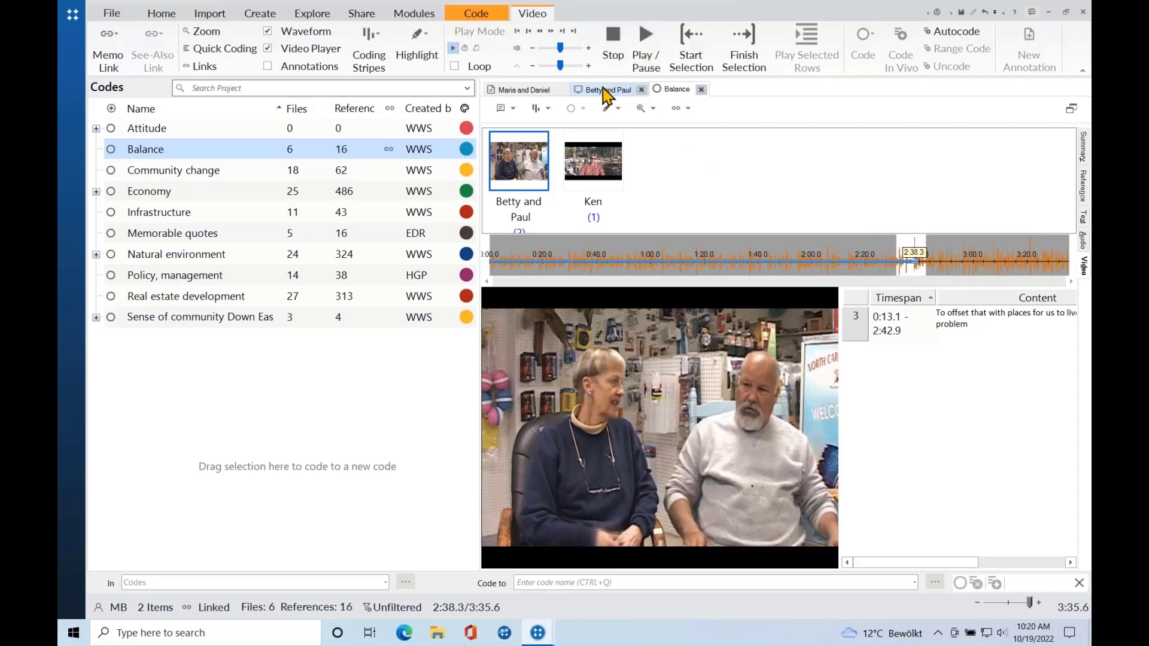
Return to the two-person video interview, select its waveform from about 0:46 to 0:59, and view the coding options for that section.
{"action": "left_click", "coordinate": [530, 91]}
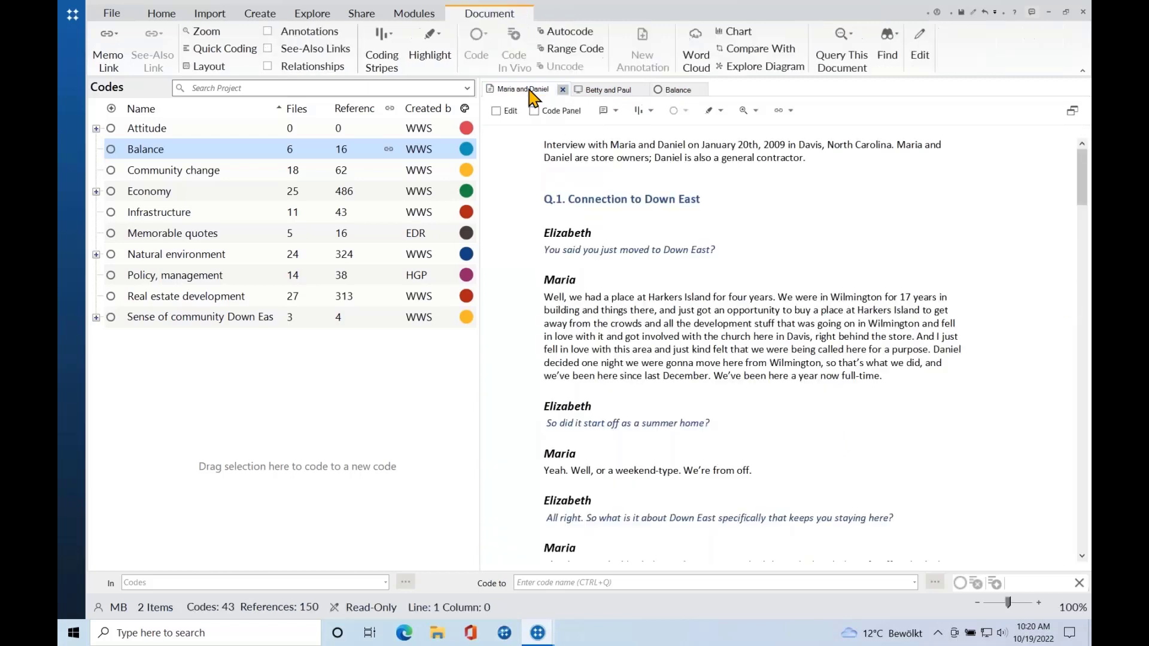
{"action": "left_click", "coordinate": [606, 91]}
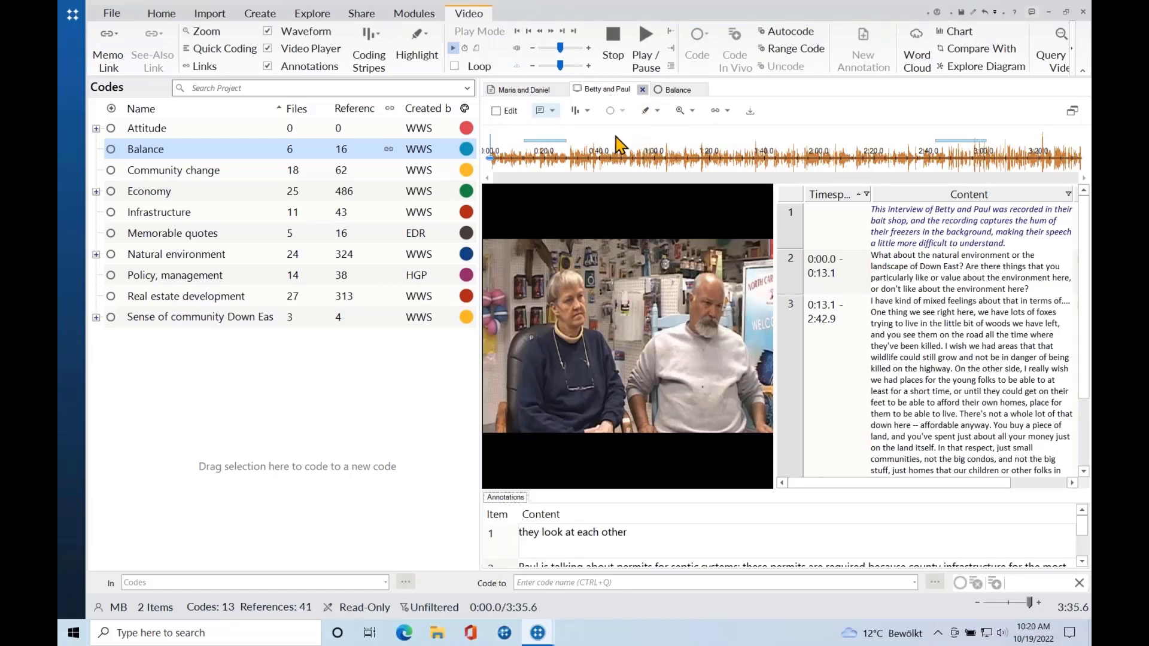
{"action": "left_click_drag", "start_coordinate": [617, 147], "coordinate": [651, 149]}
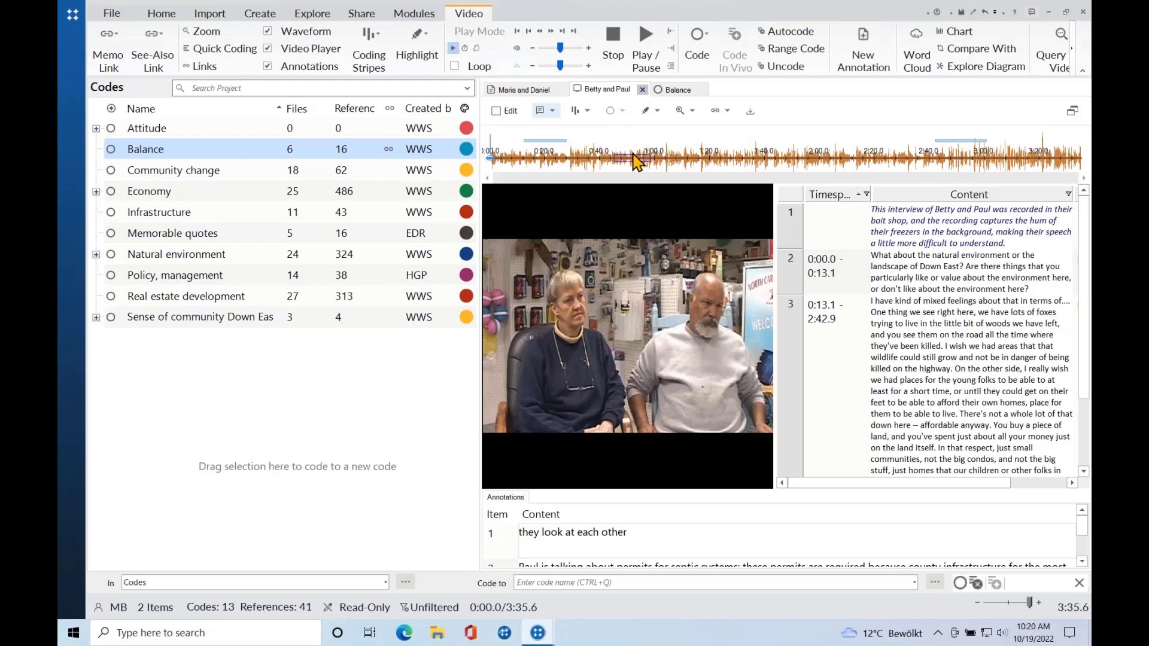
{"action": "right_click", "coordinate": [629, 159]}
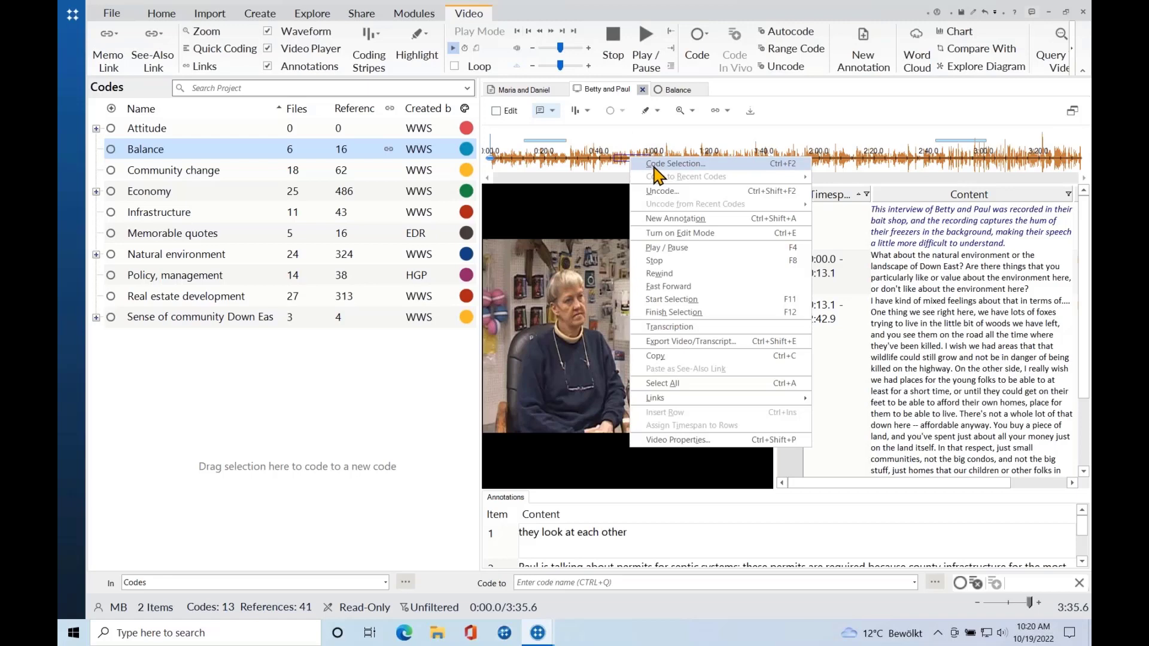
{"action": "left_click", "coordinate": [962, 271]}
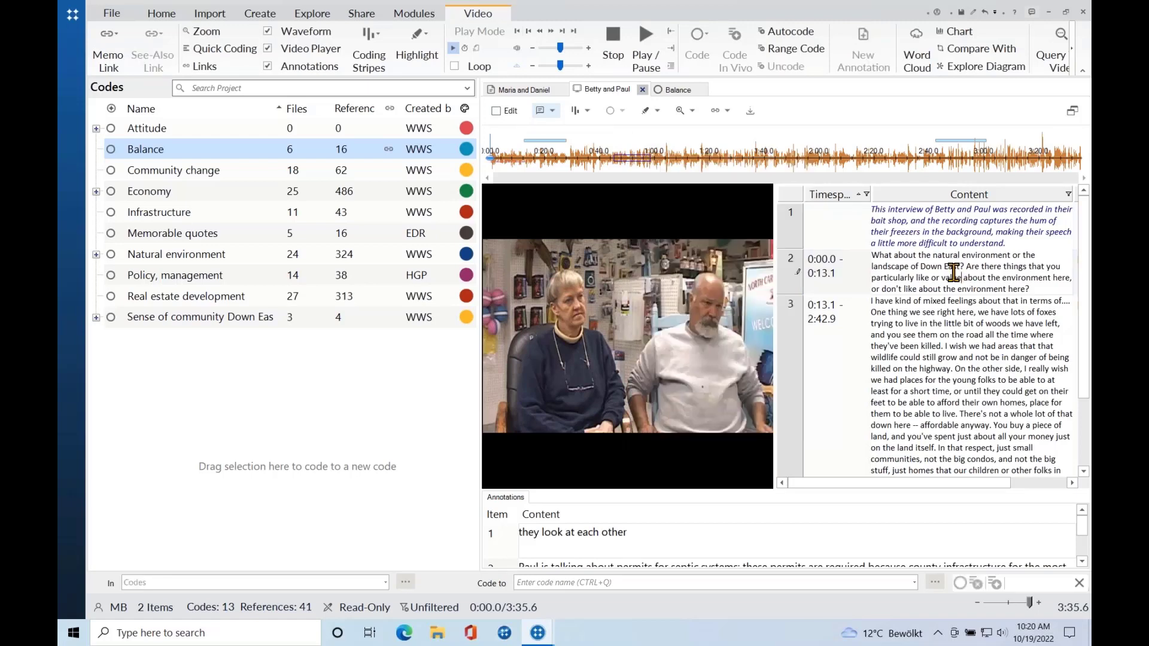
Select the transcript passage beginning "I grew up we always went to church", view the codes it could be coded to, and close the code selection.
{"action": "left_click", "coordinate": [876, 303]}
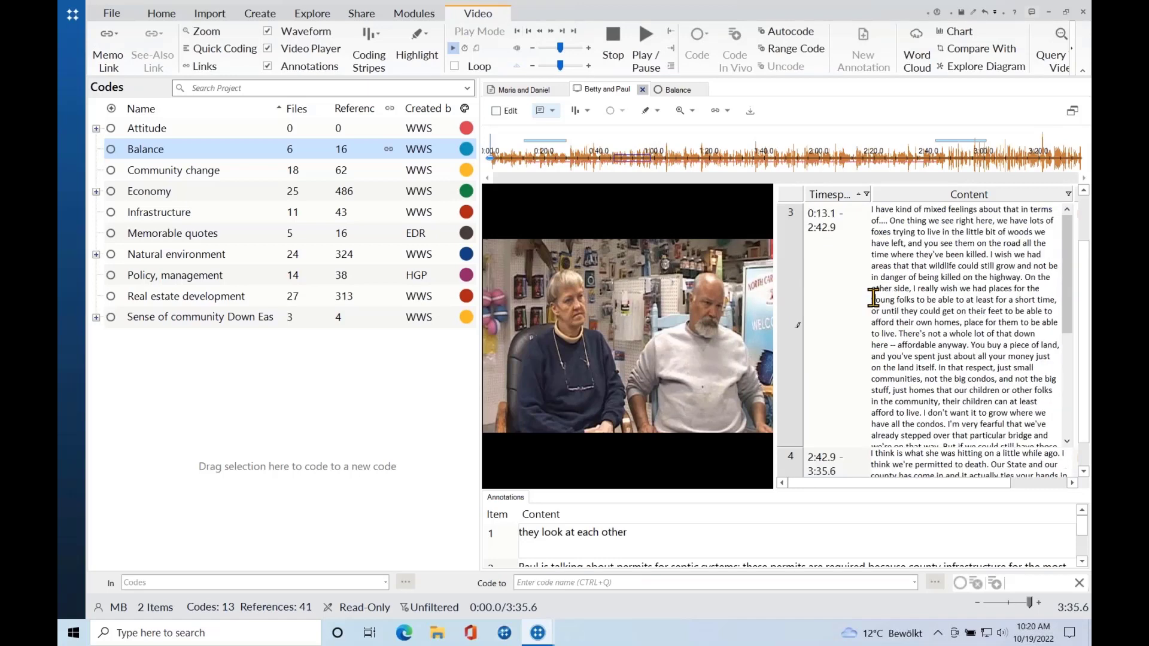
{"action": "scroll", "coordinate": [1055, 422], "scroll_direction": "down", "scroll_amount": 4}
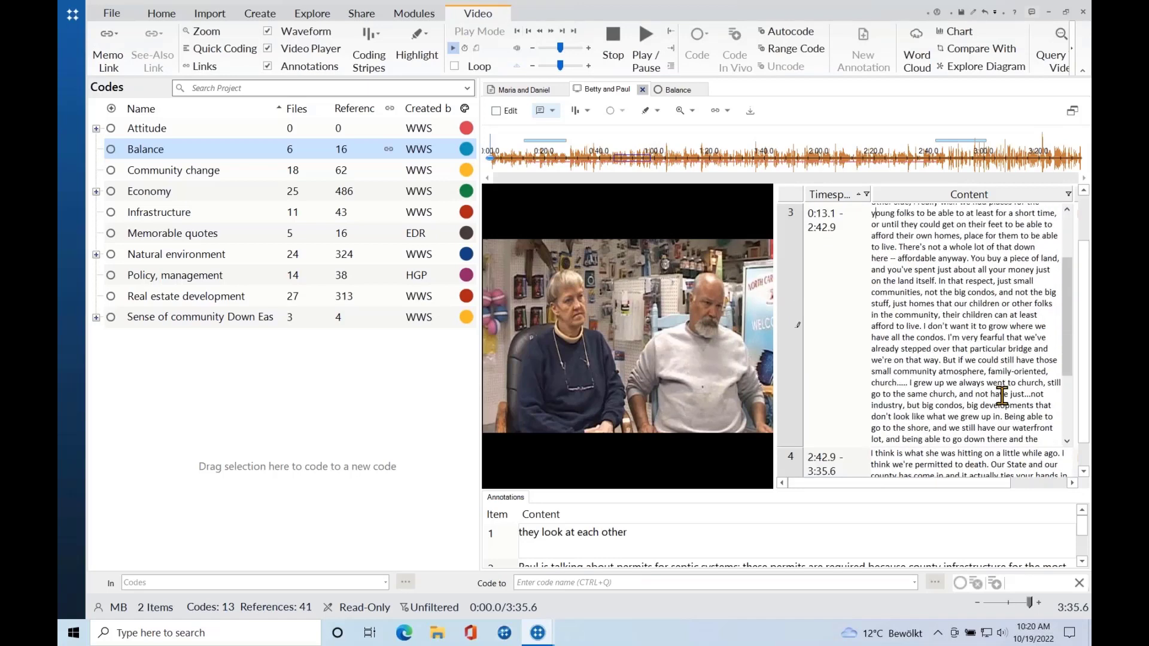
{"action": "left_click_drag", "start_coordinate": [1053, 402], "coordinate": [910, 333]}
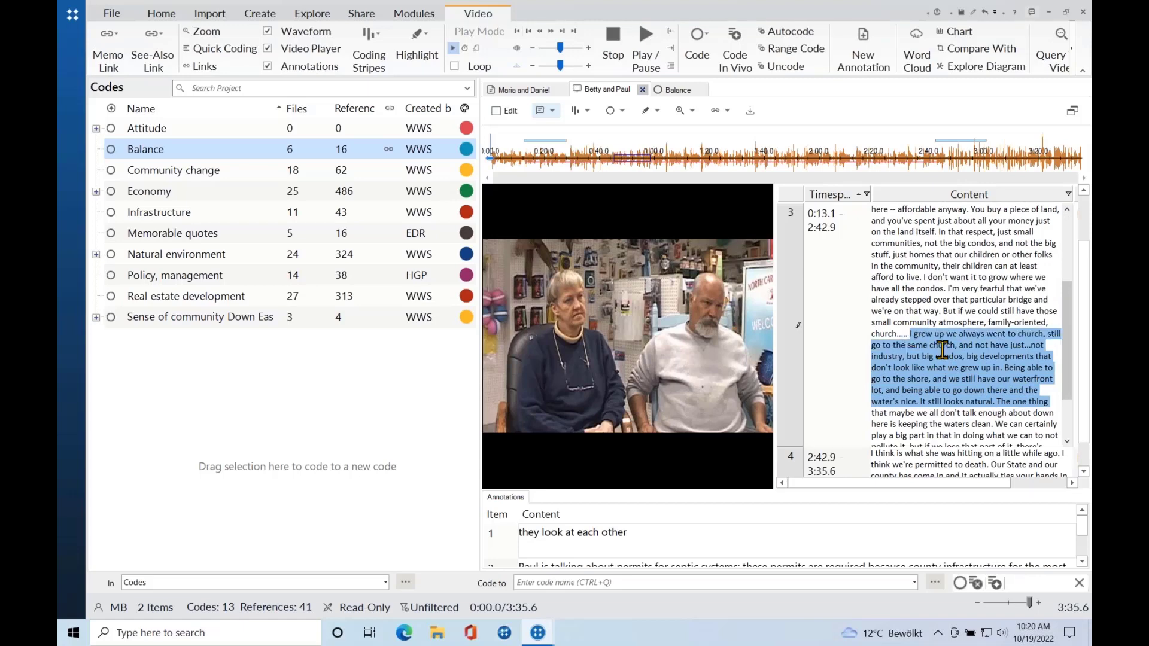
{"action": "right_click", "coordinate": [913, 361]}
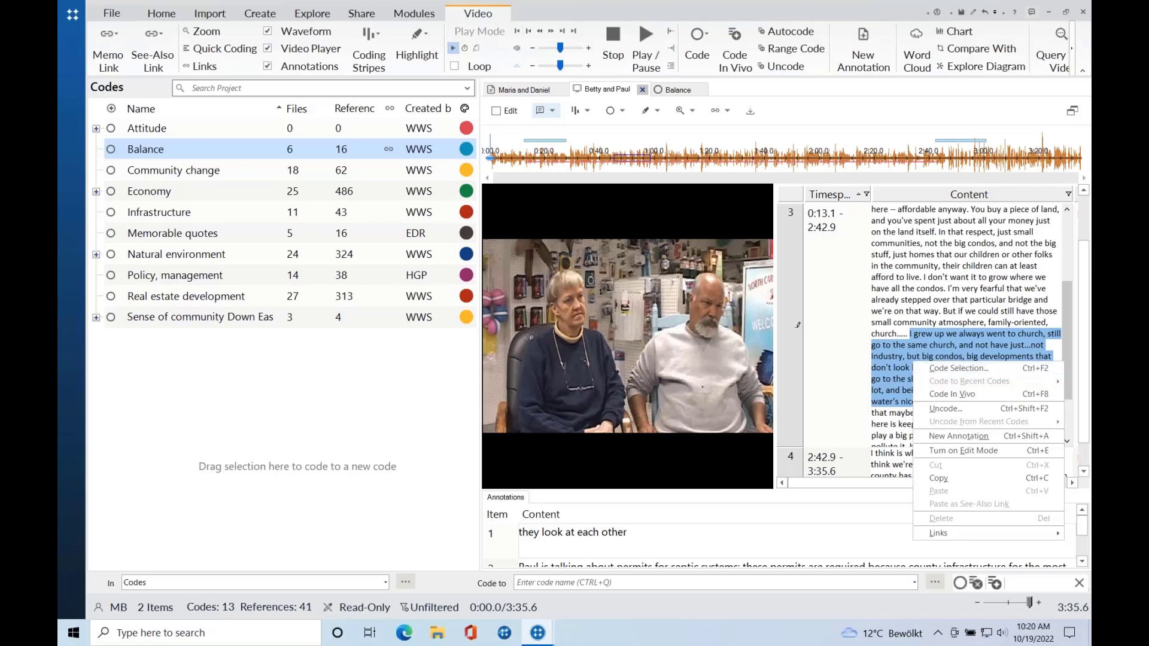
{"action": "left_click", "coordinate": [937, 368]}
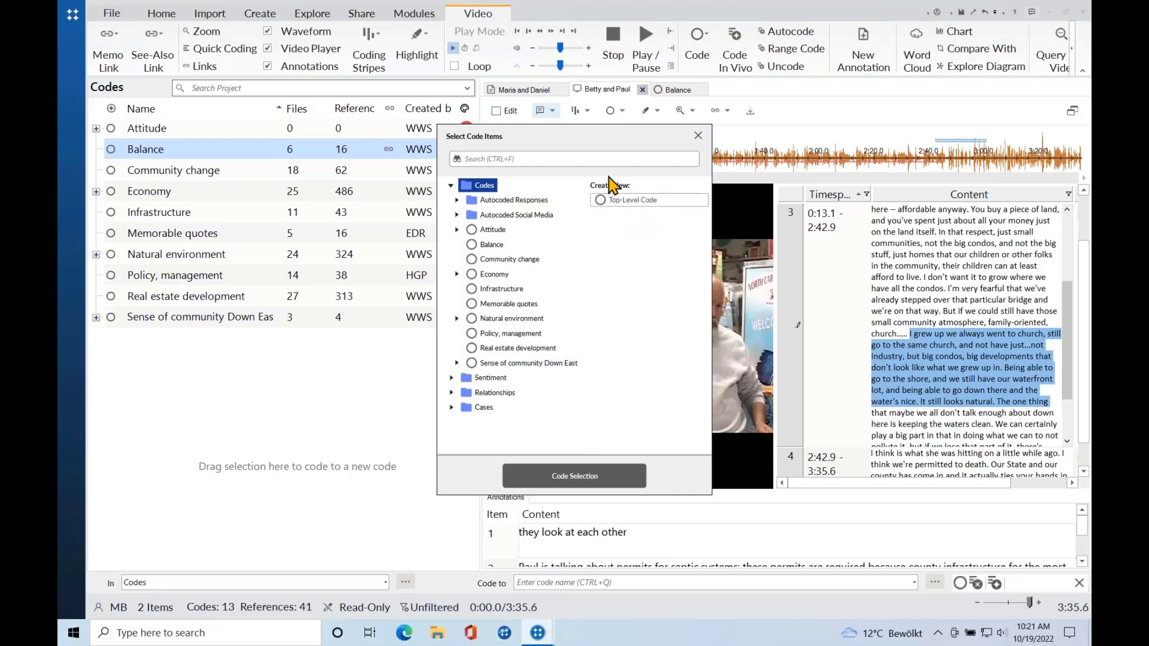
{"action": "left_click", "coordinate": [698, 137]}
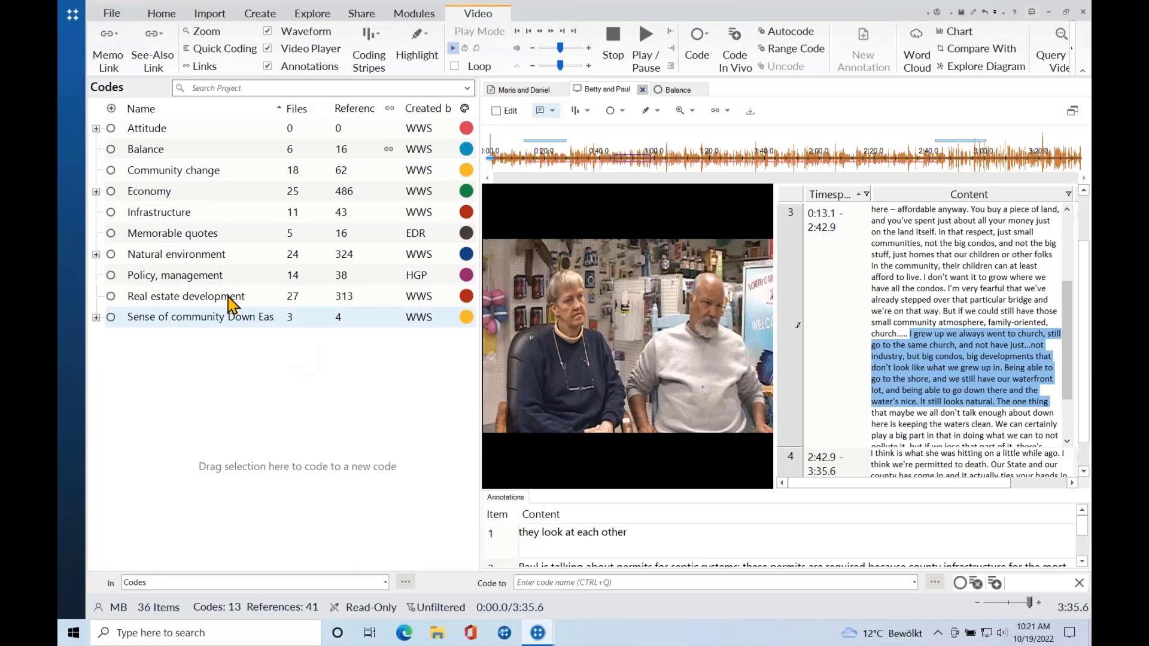
Expand the navigation view, list the interview files, and create an Explore Diagram of the two-person video interview.
{"action": "left_click", "coordinate": [70, 113]}
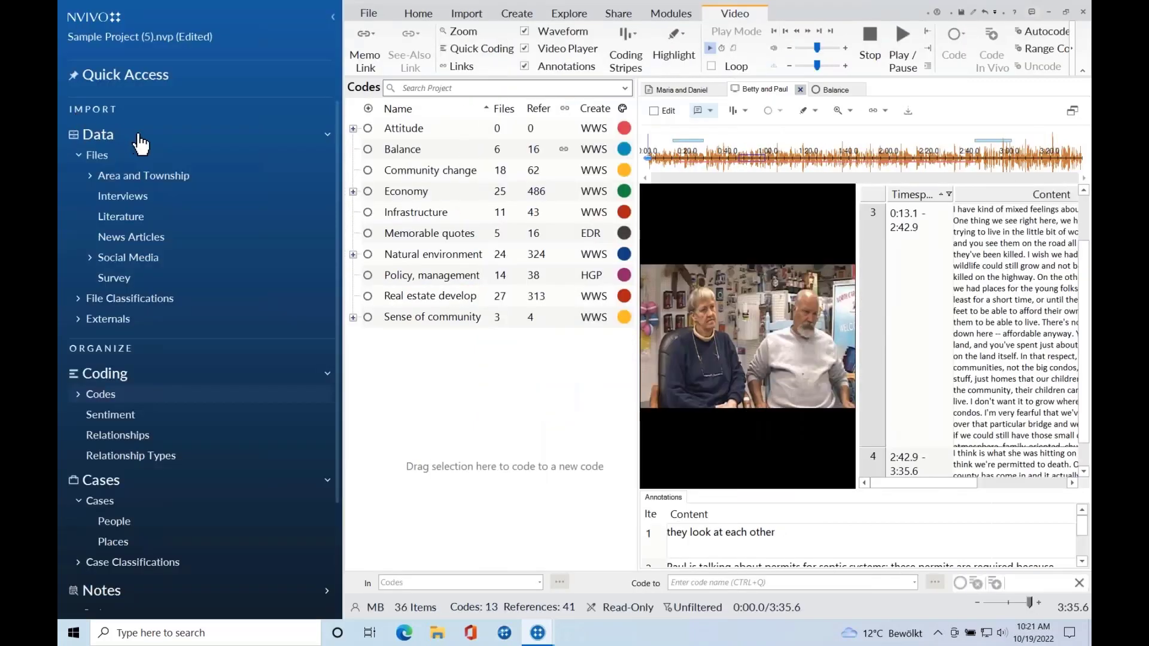
{"action": "left_click", "coordinate": [132, 197]}
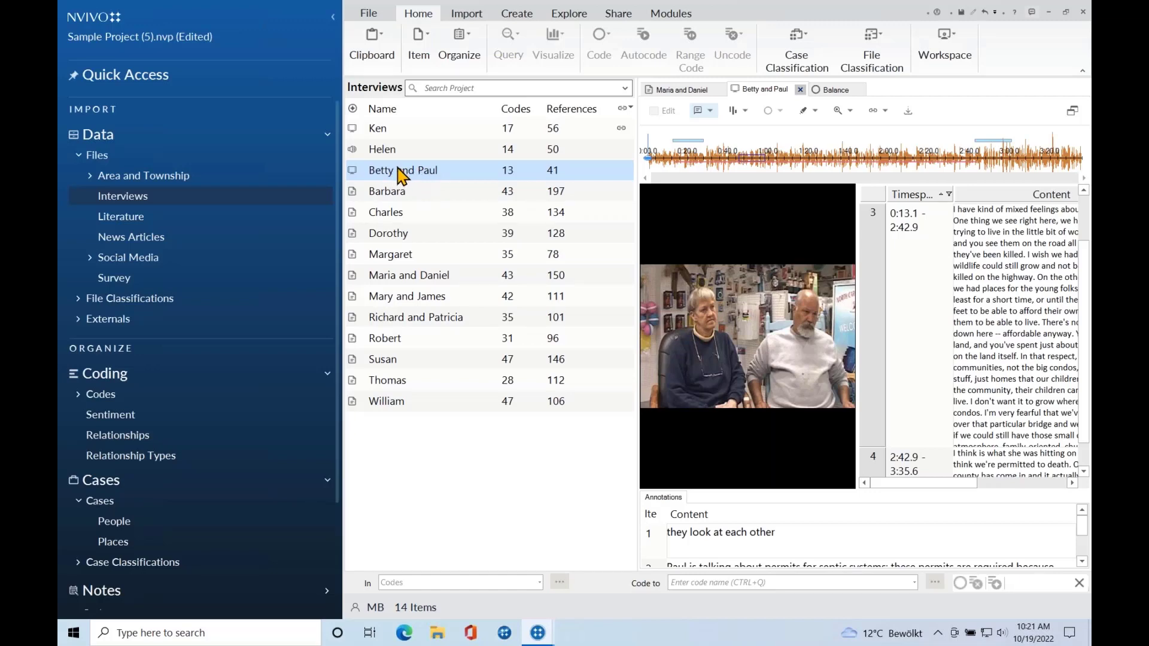
{"action": "right_click", "coordinate": [401, 176]}
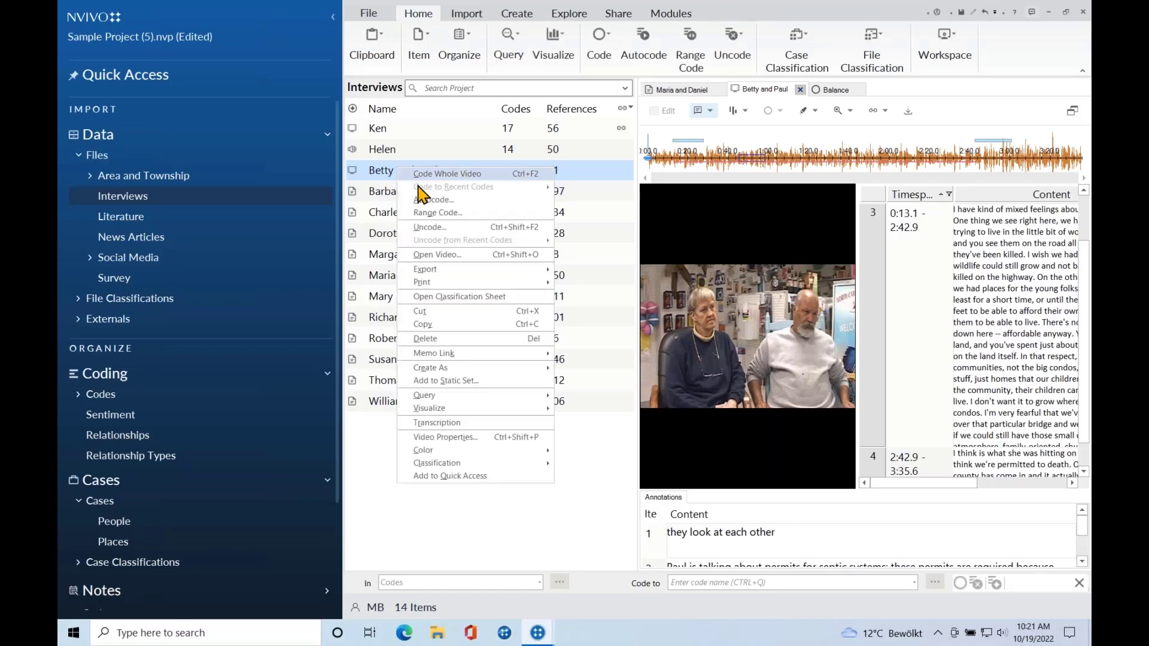
{"action": "mouse_move", "coordinate": [465, 409]}
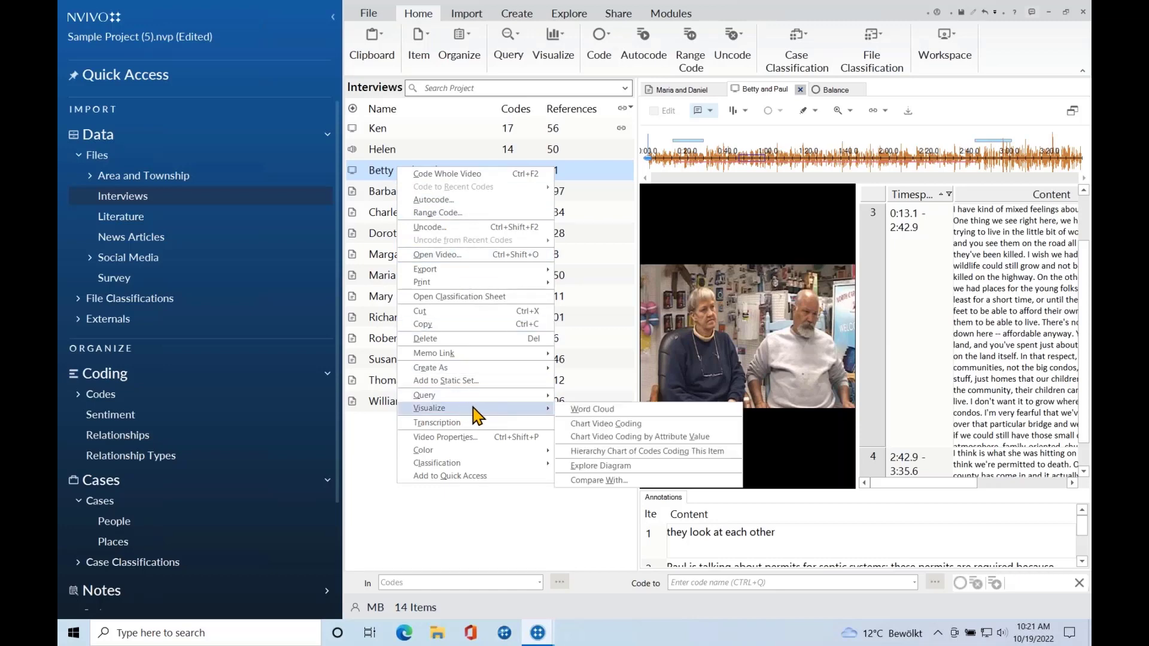
{"action": "left_click", "coordinate": [590, 467]}
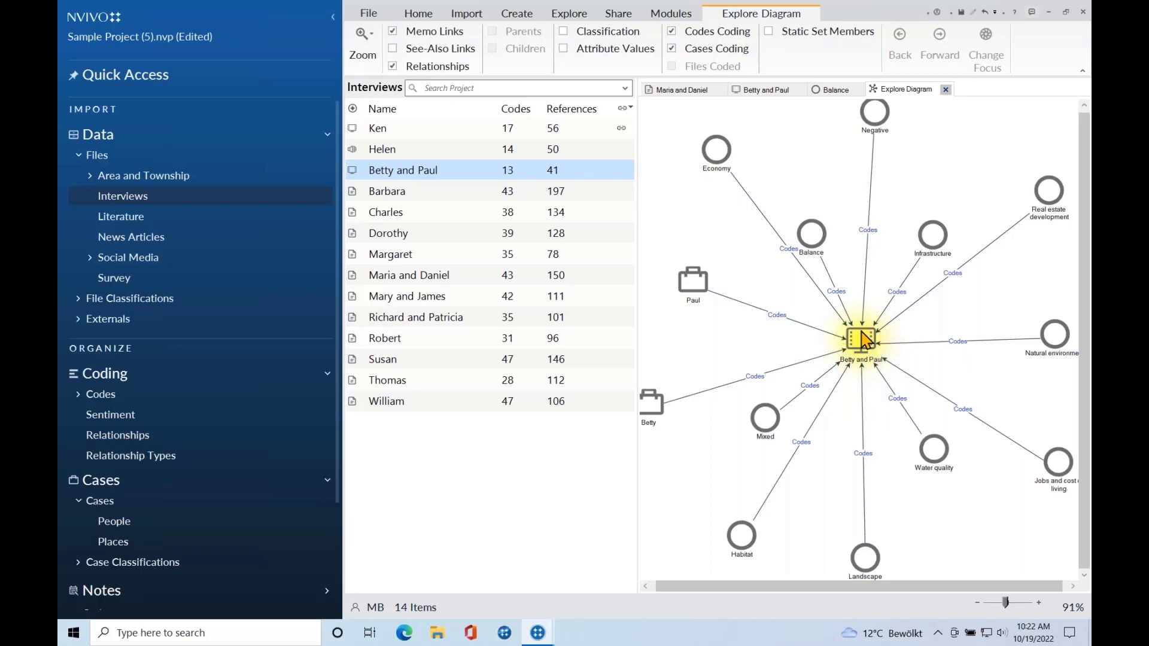
Rearrange the Balance, Infrastructure, Real estate development, Natural environment, and Jobs and cost of living nodes around the diagram's central video item.
{"action": "left_click_drag", "start_coordinate": [812, 247], "coordinate": [822, 207]}
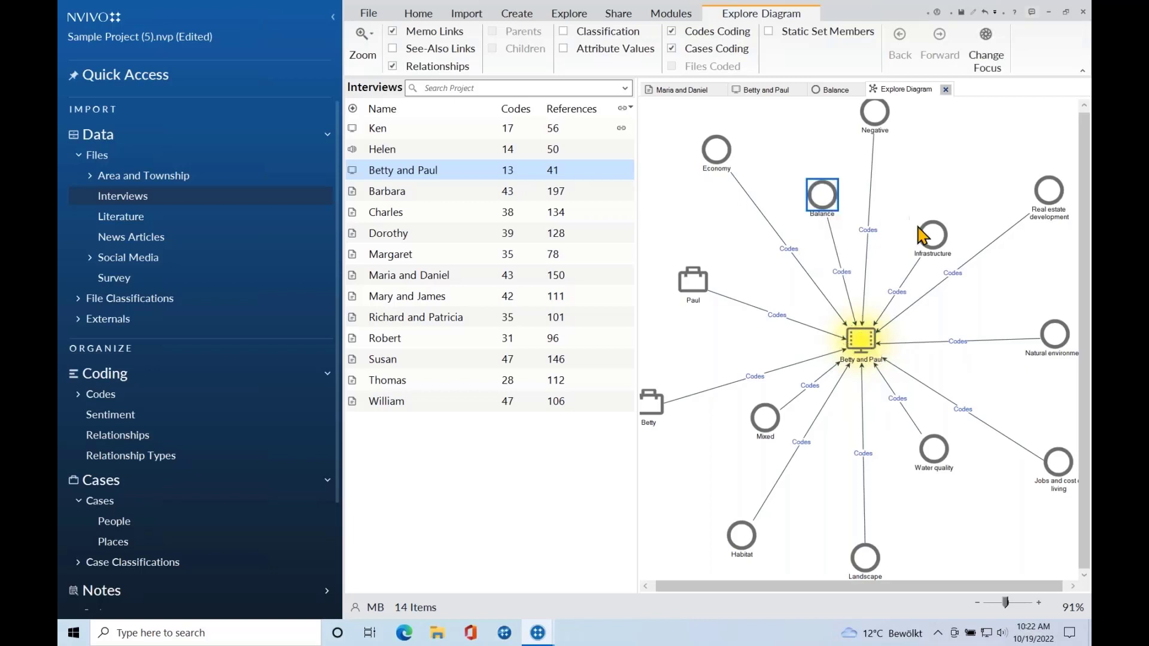
{"action": "left_click_drag", "start_coordinate": [921, 236], "coordinate": [935, 212]}
{"action": "left_click_drag", "start_coordinate": [1052, 196], "coordinate": [1026, 244]}
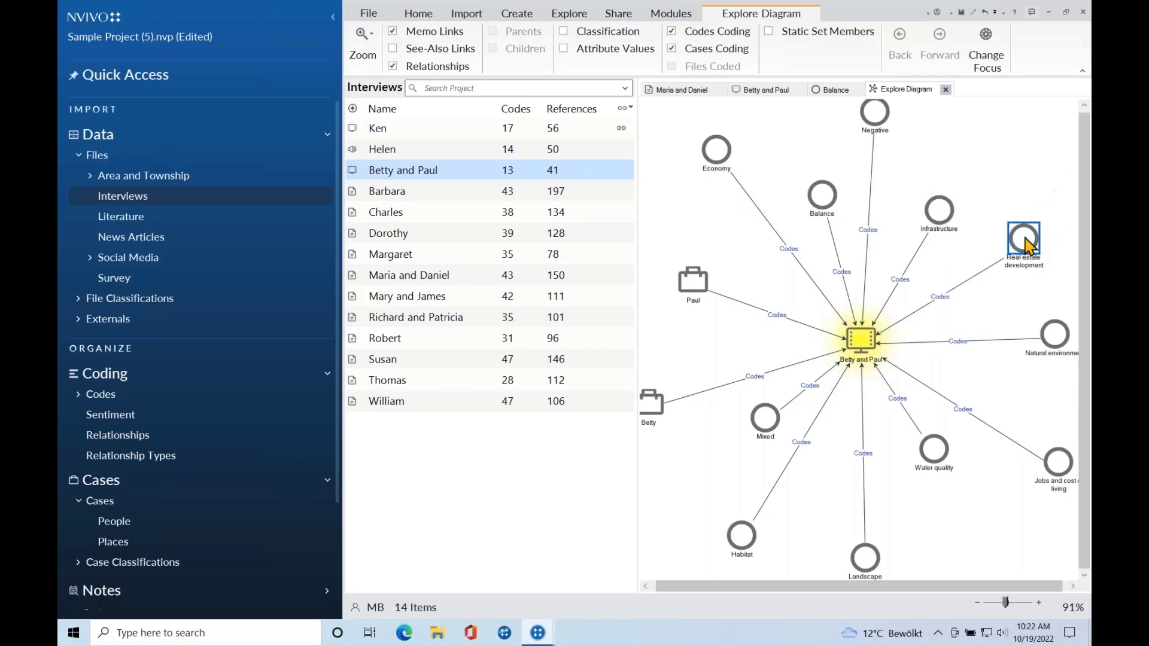
{"action": "left_click_drag", "start_coordinate": [1071, 332], "coordinate": [1020, 345]}
{"action": "left_click_drag", "start_coordinate": [1062, 463], "coordinate": [1036, 454]}
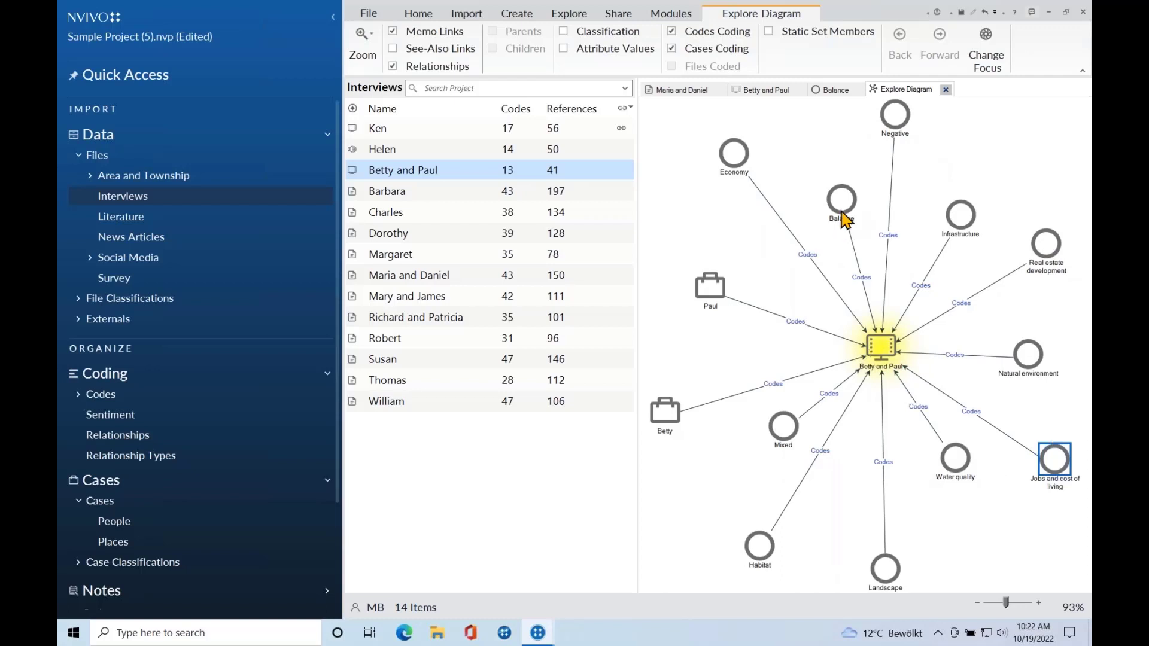
{"action": "left_click_drag", "start_coordinate": [841, 200], "coordinate": [840, 188]}
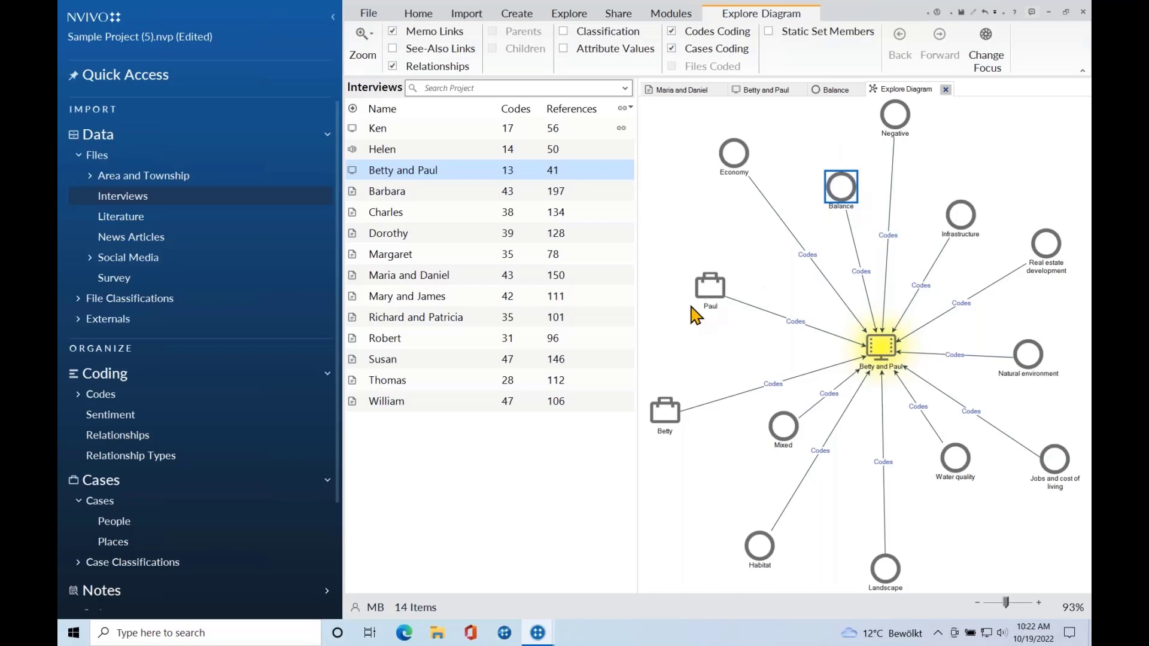
Reposition the two interviewee case nodes one above the other beside the central video item in the diagram.
{"action": "left_click_drag", "start_coordinate": [711, 304], "coordinate": [725, 277]}
{"action": "left_click_drag", "start_coordinate": [664, 421], "coordinate": [705, 366]}
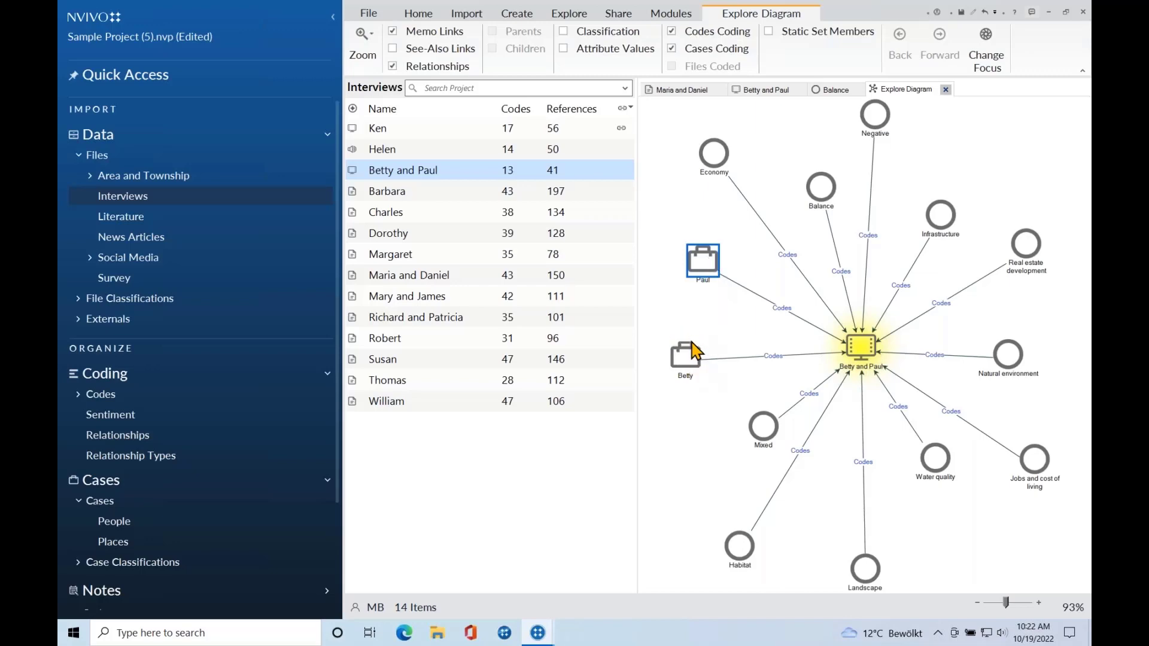
{"action": "left_click_drag", "start_coordinate": [693, 354], "coordinate": [688, 363]}
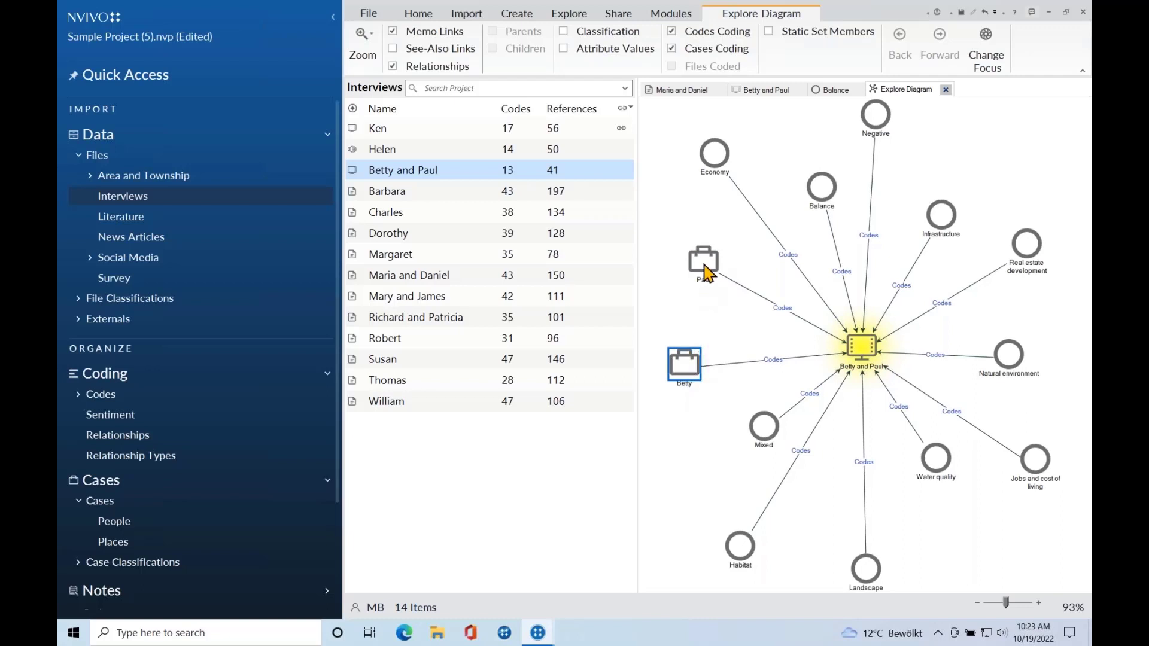
{"action": "left_click_drag", "start_coordinate": [704, 265], "coordinate": [699, 275]}
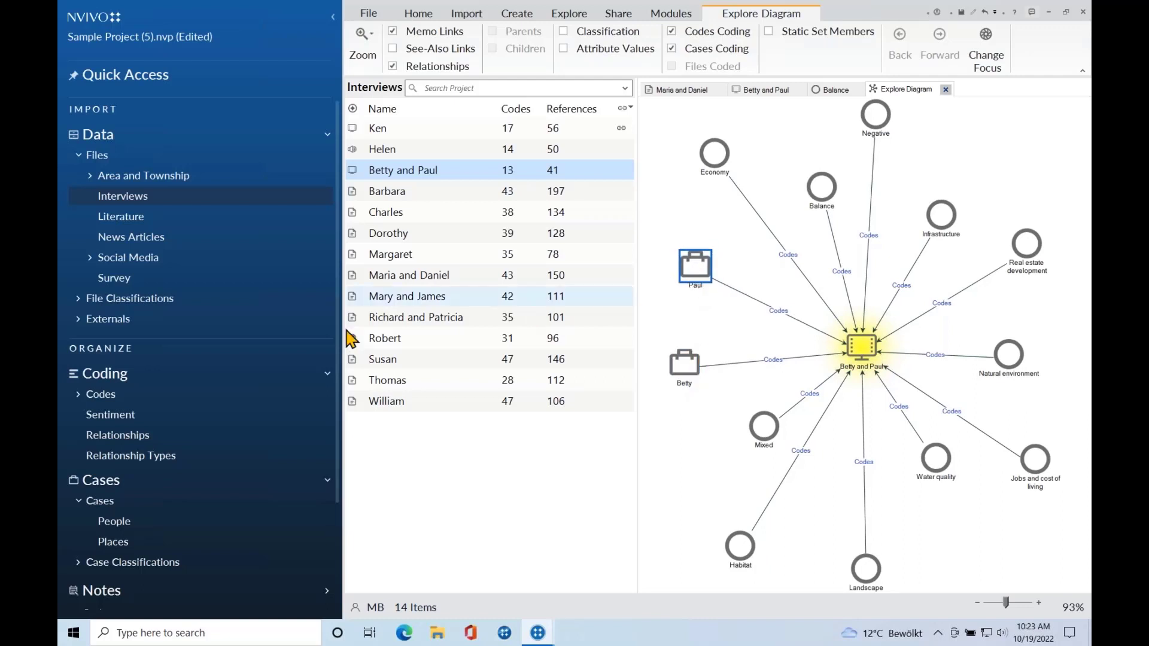
Open the People cases and expand Interview Participants to list the individual participant cases.
{"action": "scroll", "coordinate": [181, 354], "scroll_direction": "down", "scroll_amount": 1}
{"action": "scroll", "coordinate": [181, 354], "scroll_direction": "down", "scroll_amount": 1}
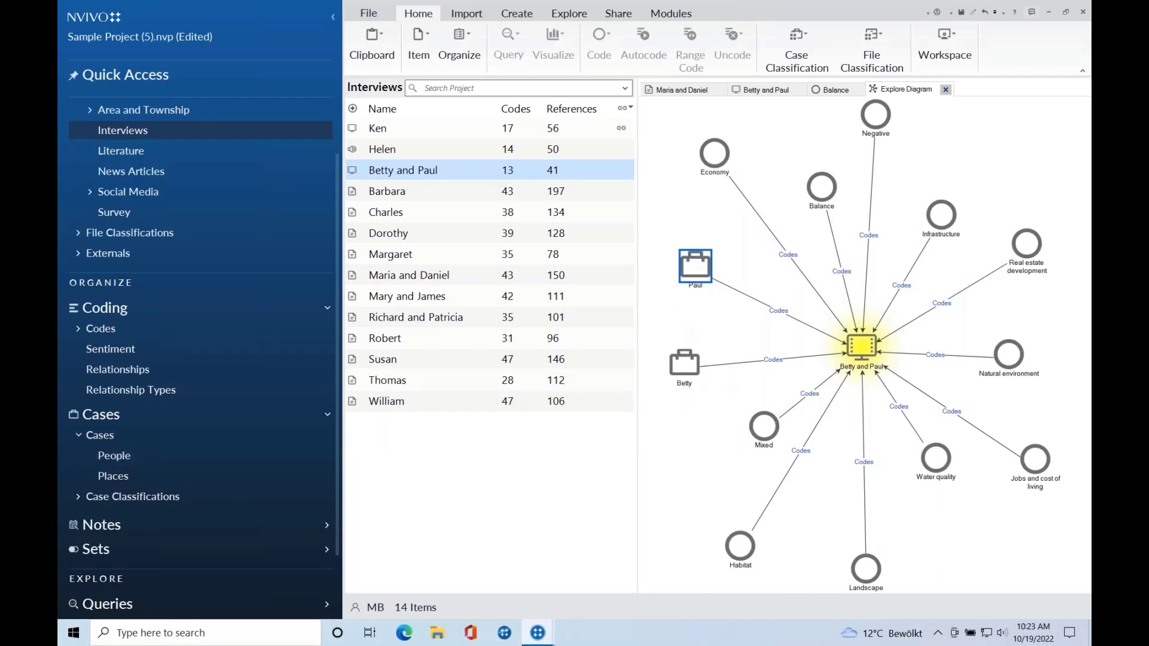
{"action": "left_click", "coordinate": [115, 456]}
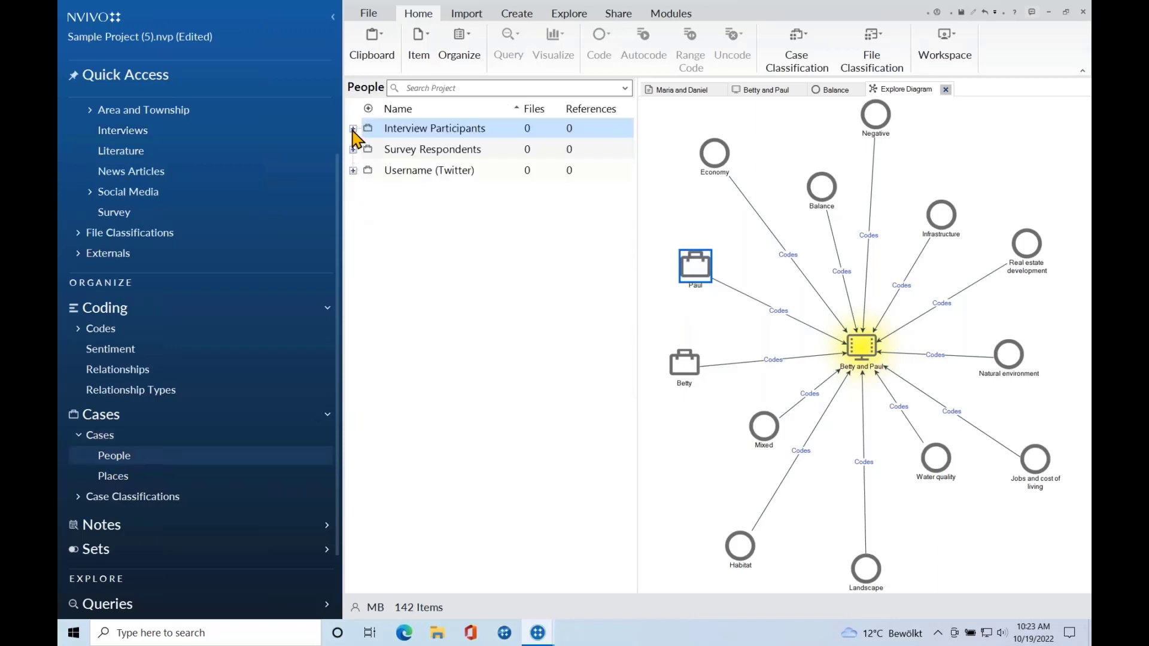
{"action": "left_click", "coordinate": [353, 129]}
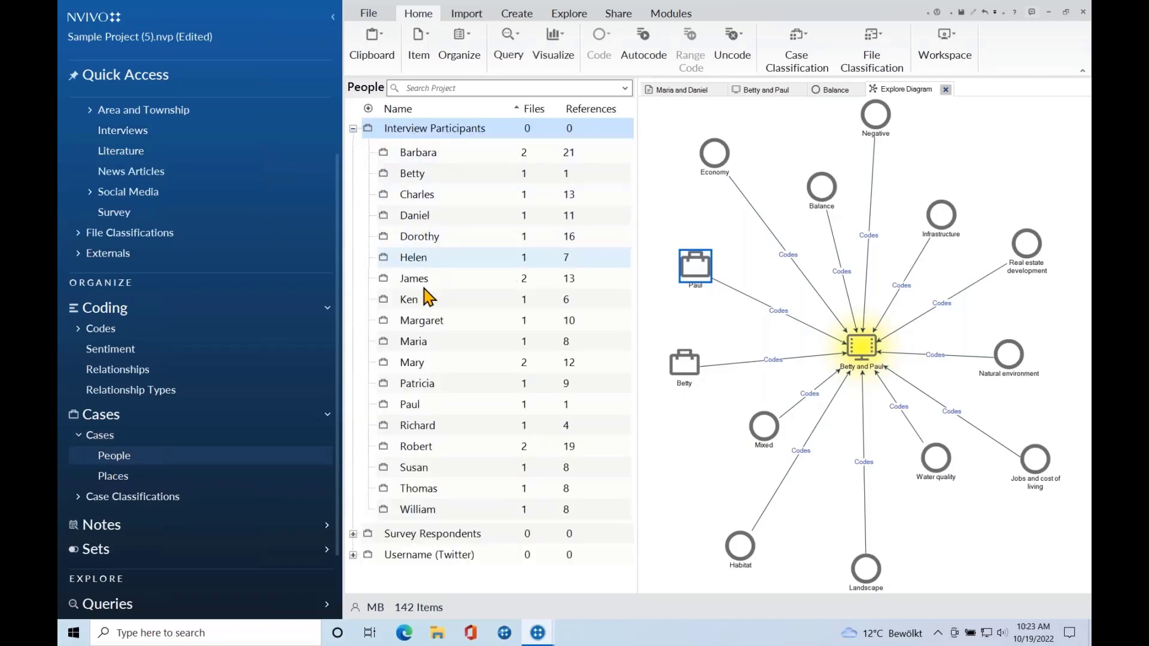
Review the attribute values in the case properties of the second interview participant, then close the properties.
{"action": "right_click", "coordinate": [410, 180]}
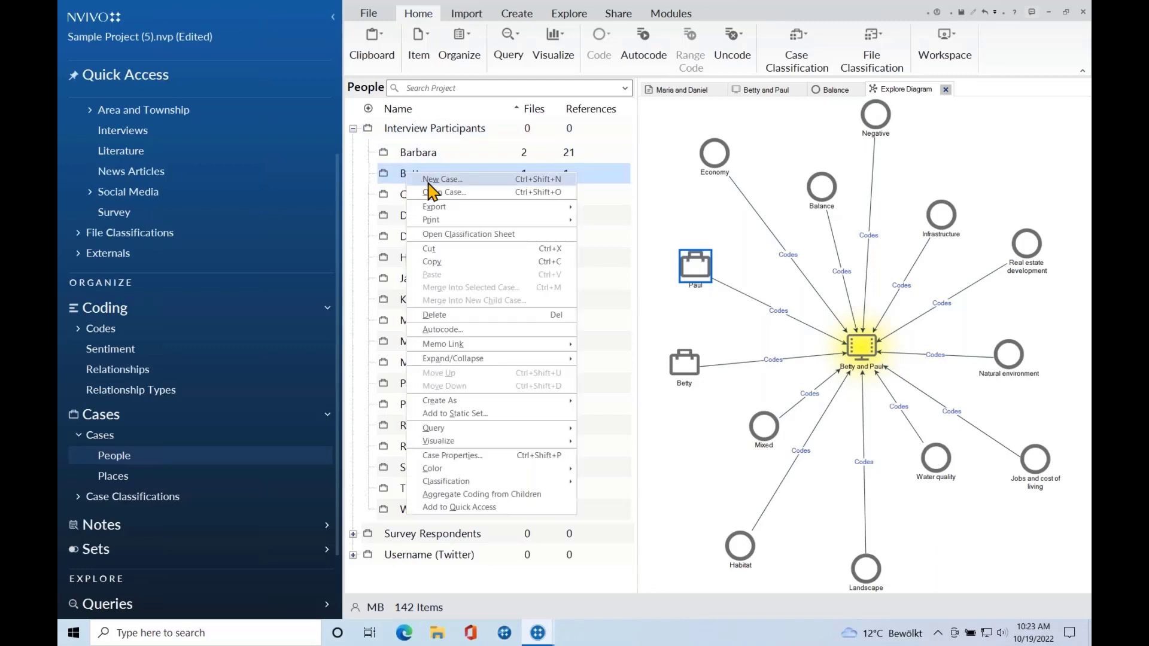
{"action": "left_click", "coordinate": [473, 457]}
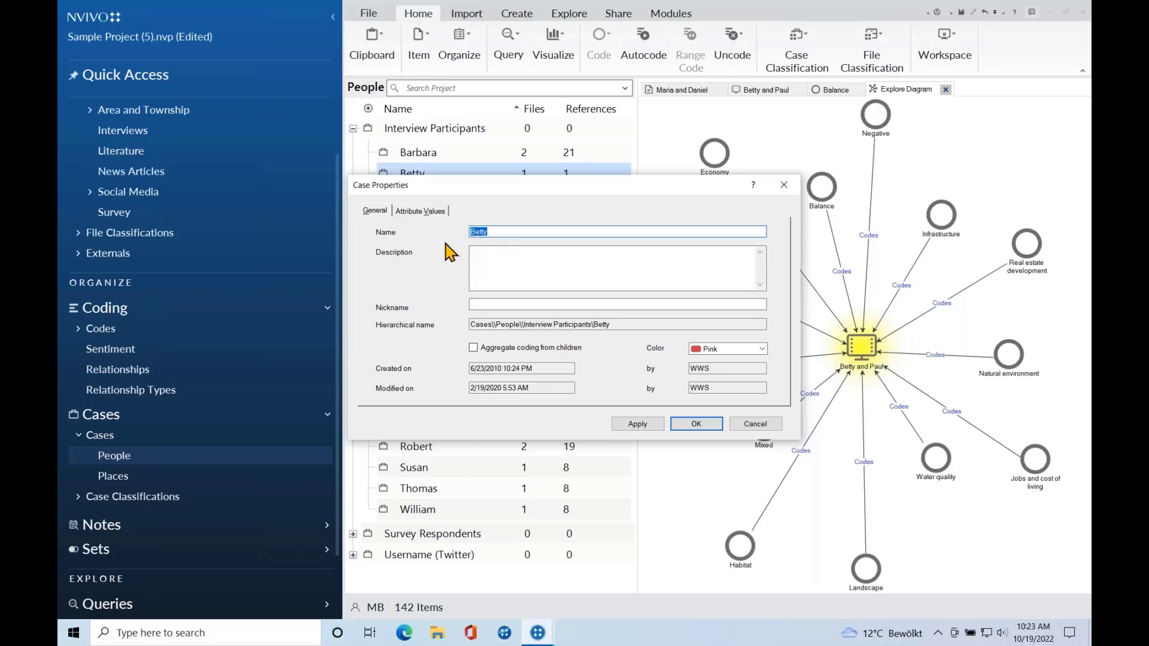
{"action": "left_click", "coordinate": [415, 213]}
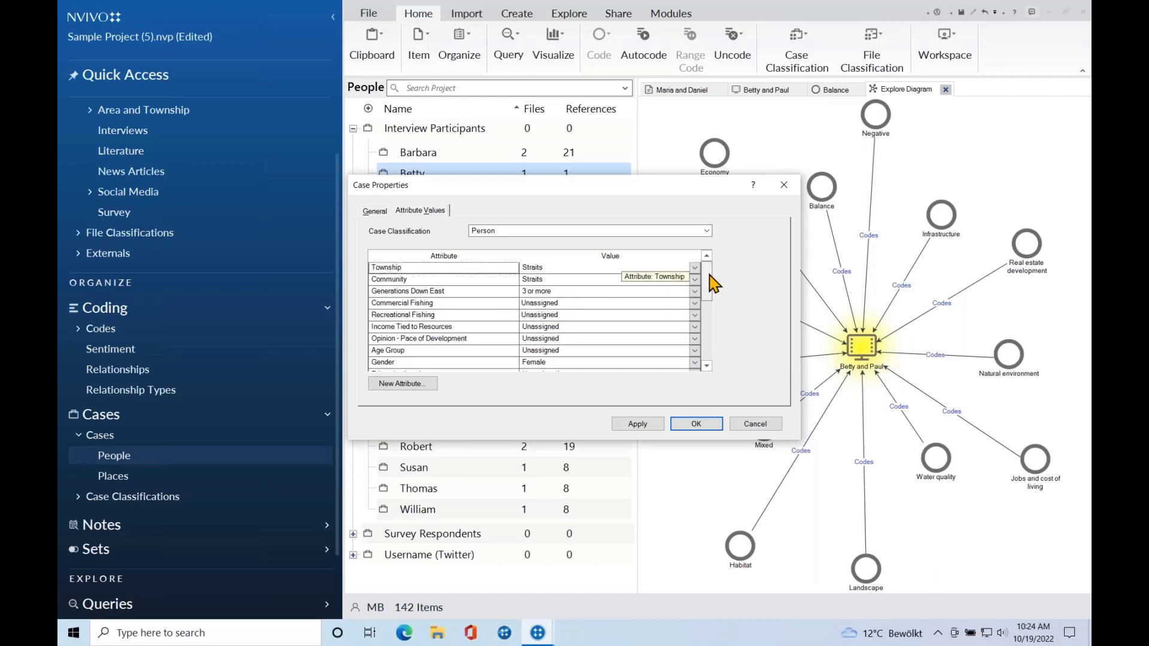
{"action": "left_click_drag", "start_coordinate": [710, 289], "coordinate": [691, 347]}
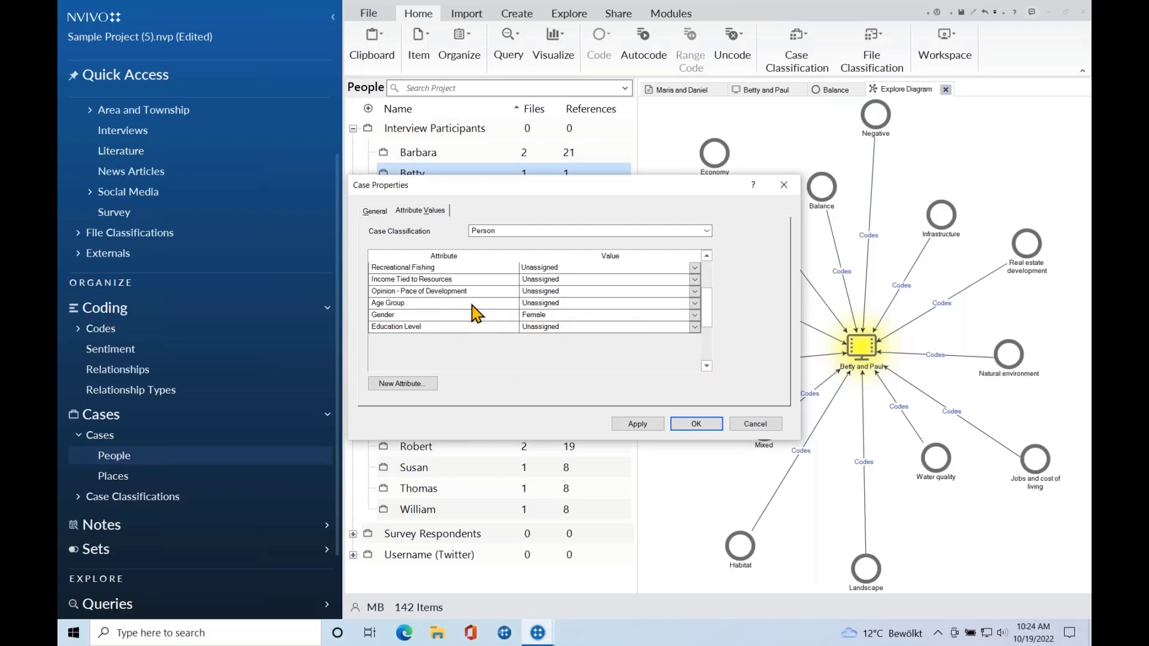
{"action": "scroll", "coordinate": [472, 308], "scroll_direction": "up", "scroll_amount": 2}
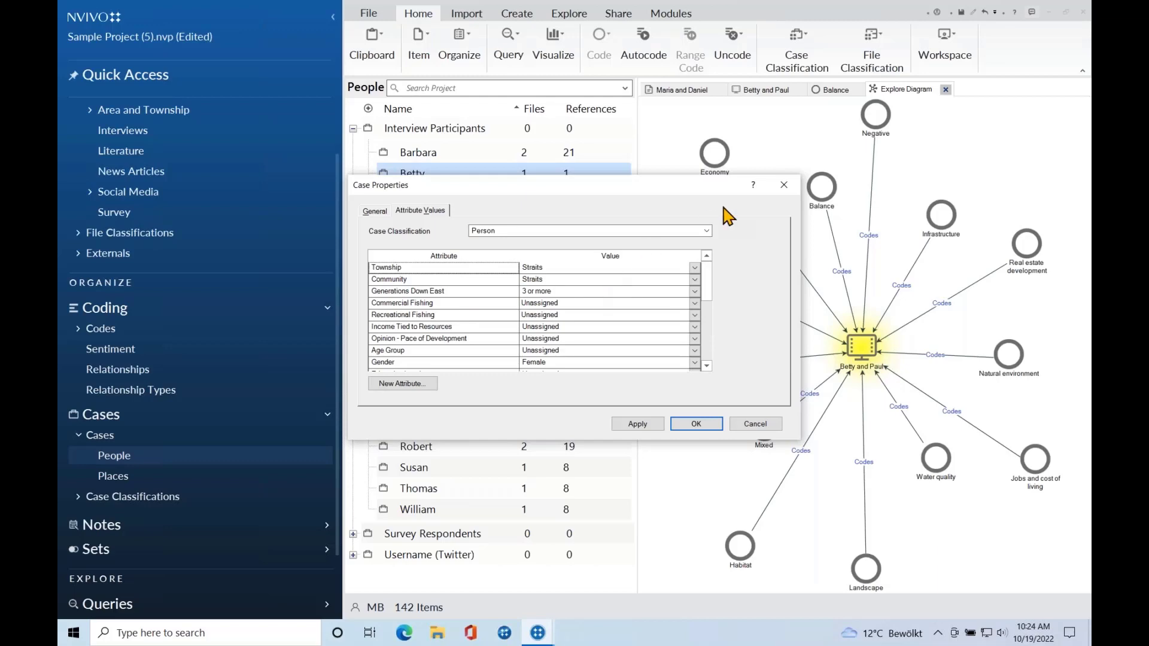
{"action": "left_click", "coordinate": [784, 187]}
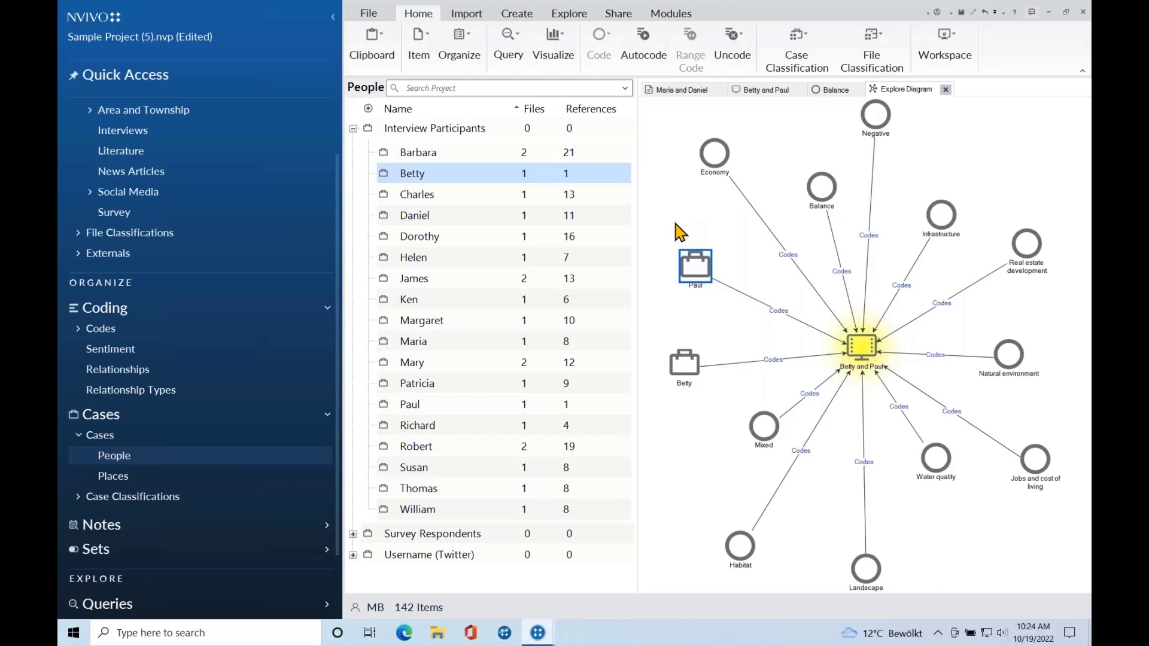
Create a comparison diagram of the two video interviewees, selecting their cases from Interview Participants under People.
{"action": "left_click", "coordinate": [576, 15]}
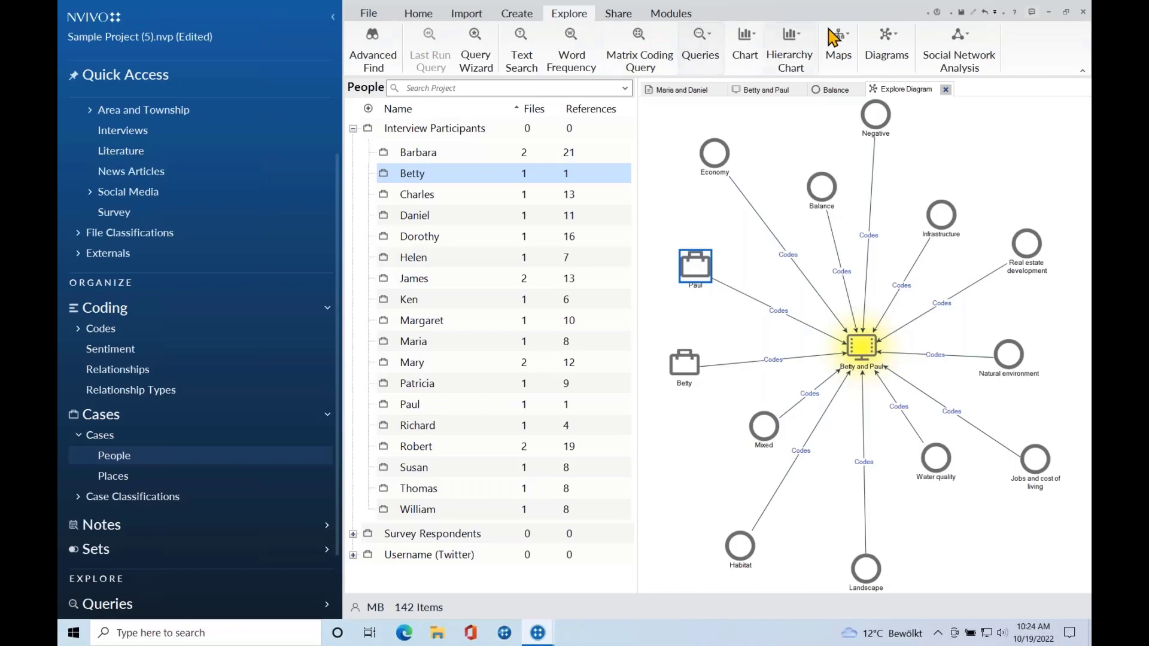
{"action": "left_click", "coordinate": [896, 45]}
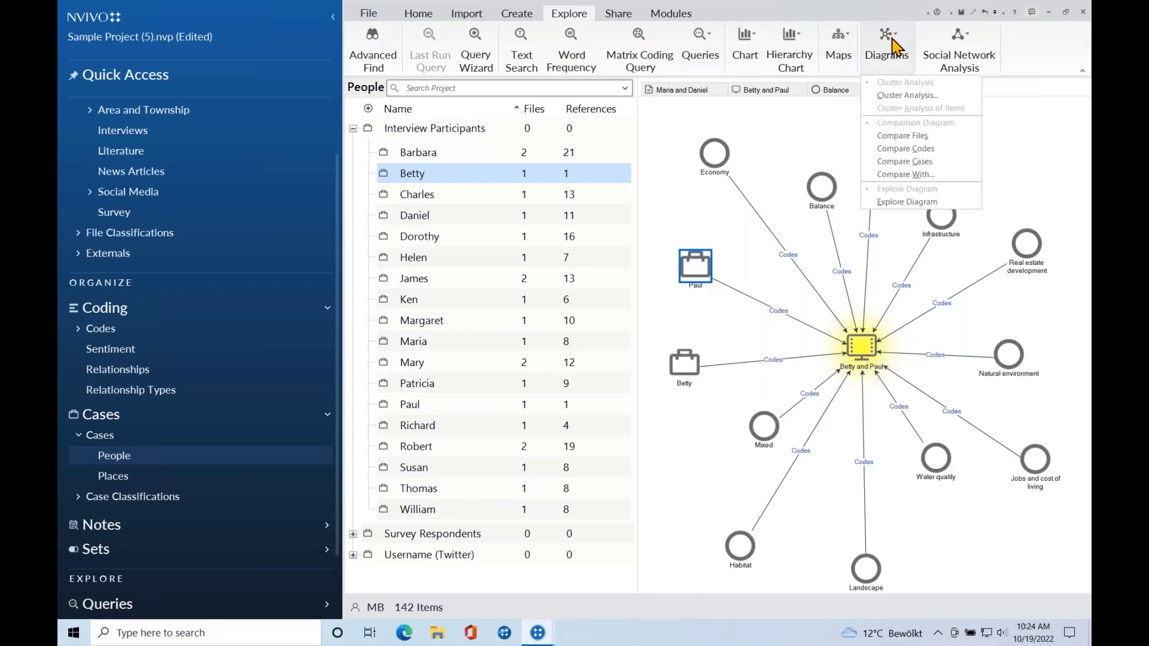
{"action": "left_click", "coordinate": [894, 163]}
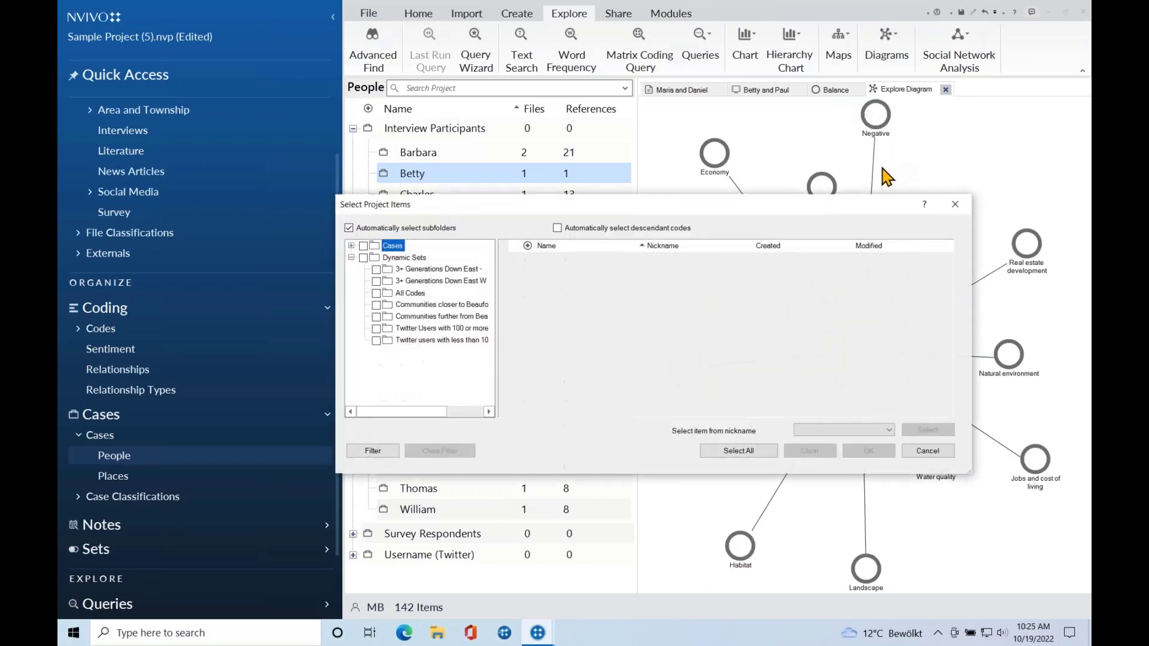
{"action": "left_click", "coordinate": [351, 246]}
{"action": "left_click", "coordinate": [406, 259]}
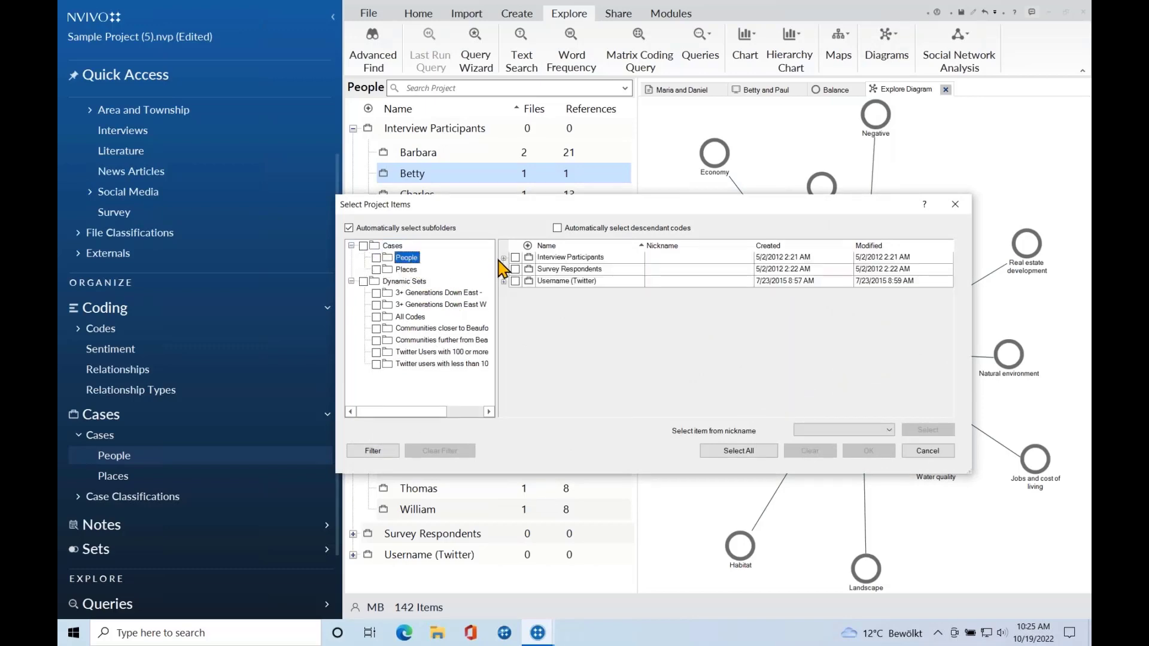
{"action": "left_click", "coordinate": [503, 258]}
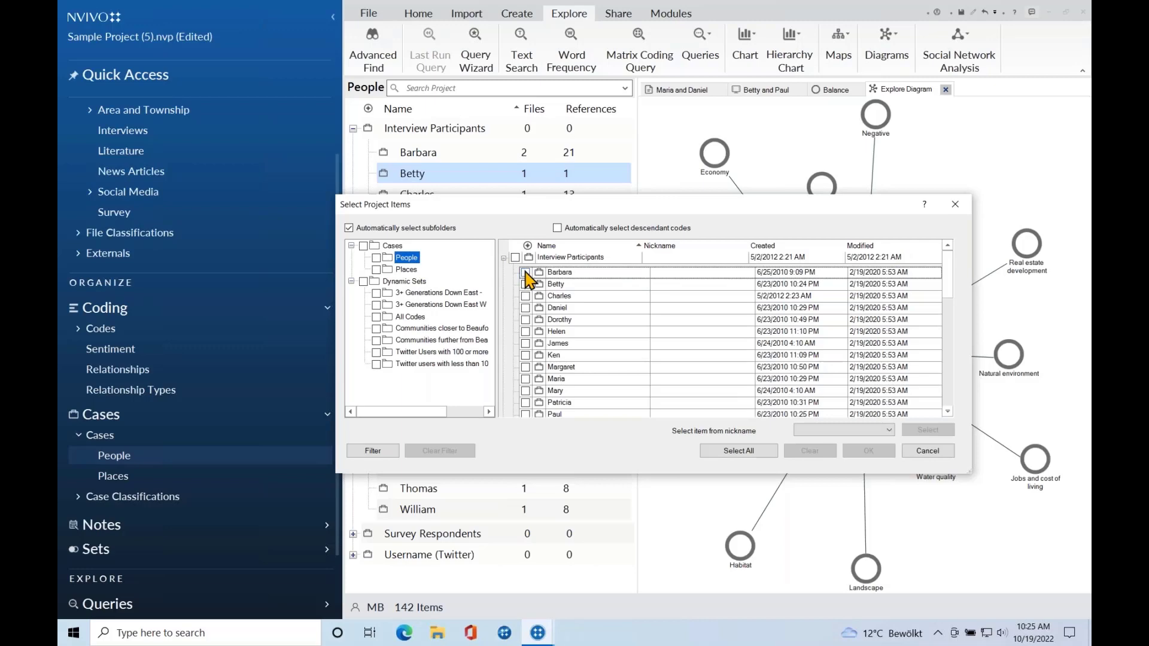
{"action": "left_click", "coordinate": [526, 273]}
{"action": "left_click", "coordinate": [526, 272]}
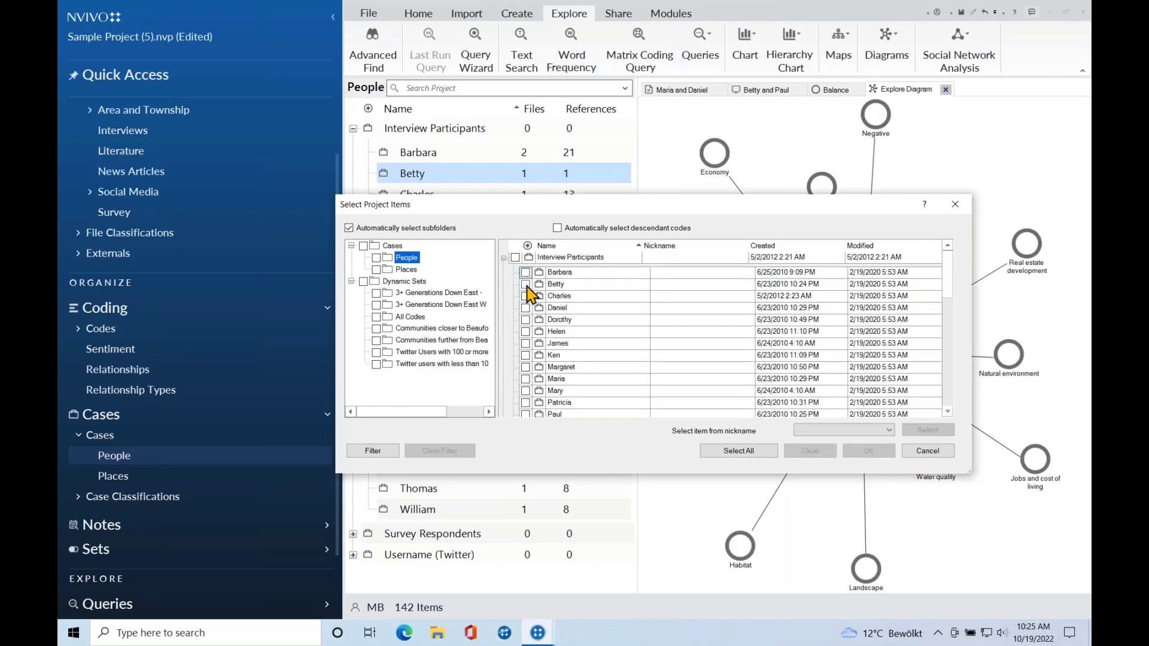
{"action": "left_click", "coordinate": [525, 284]}
{"action": "left_click", "coordinate": [525, 414]}
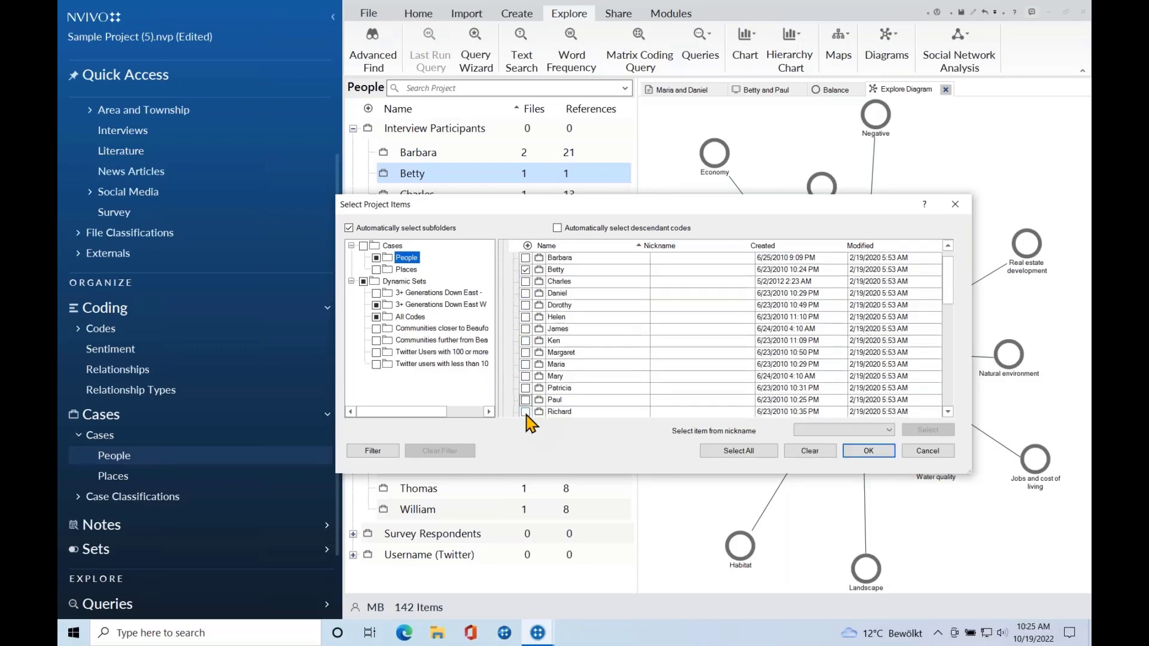
{"action": "left_click", "coordinate": [525, 400]}
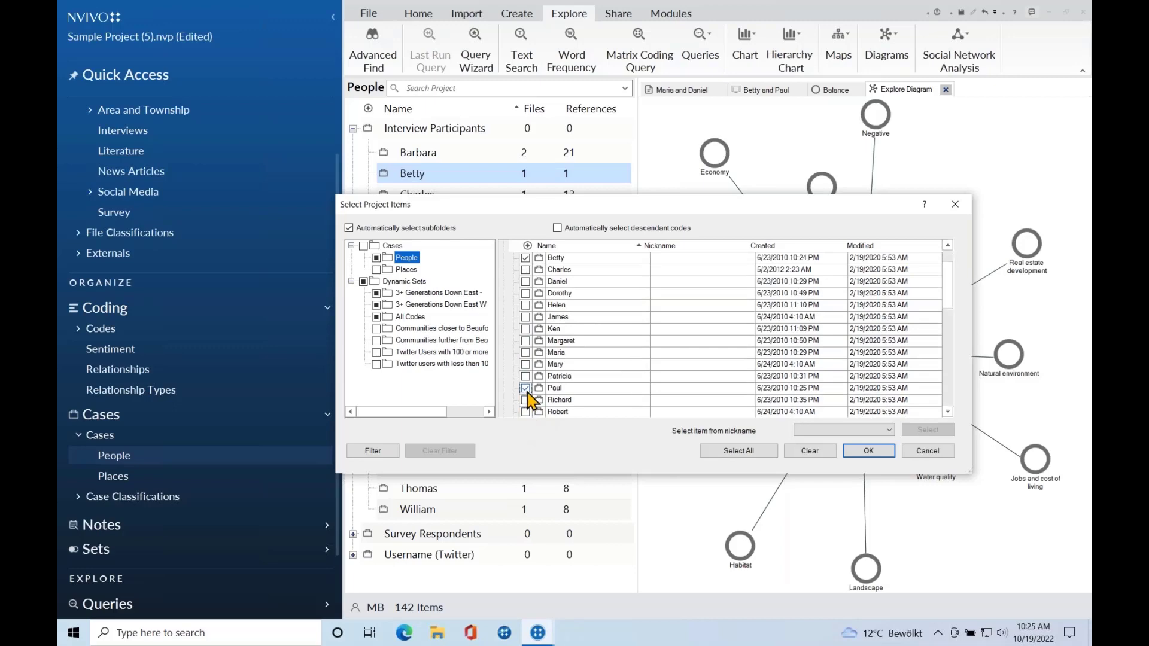
{"action": "left_click", "coordinate": [863, 451]}
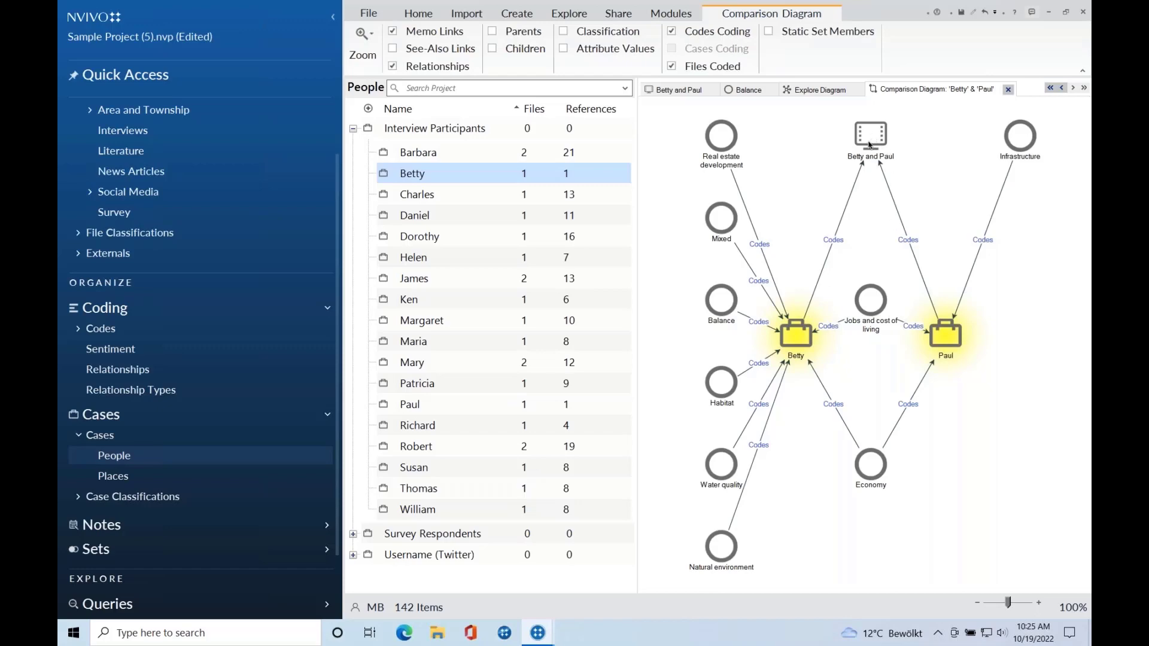
Reposition the shared video item and the Jobs and cost of living, Economy, and Infrastructure nodes in the comparison diagram.
{"action": "left_click_drag", "start_coordinate": [875, 145], "coordinate": [869, 181]}
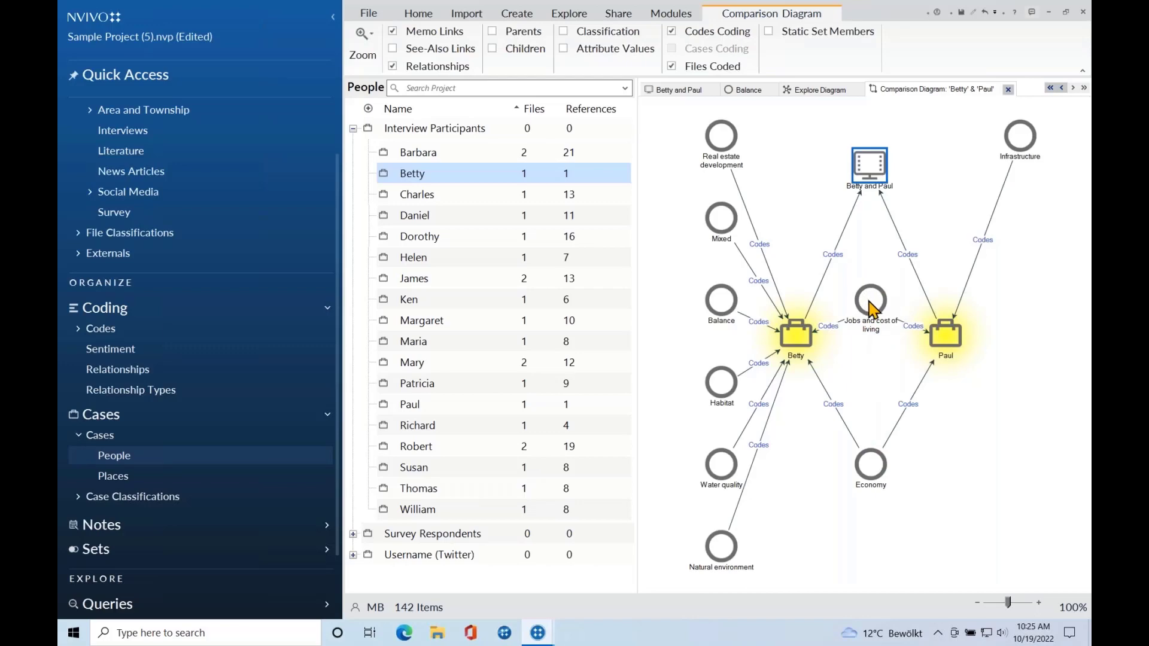
{"action": "mouse_move", "coordinate": [868, 305]}
{"action": "left_mouse_down"}
{"action": "mouse_move", "coordinate": [863, 289]}
{"action": "mouse_move", "coordinate": [882, 301]}
{"action": "left_mouse_up"}
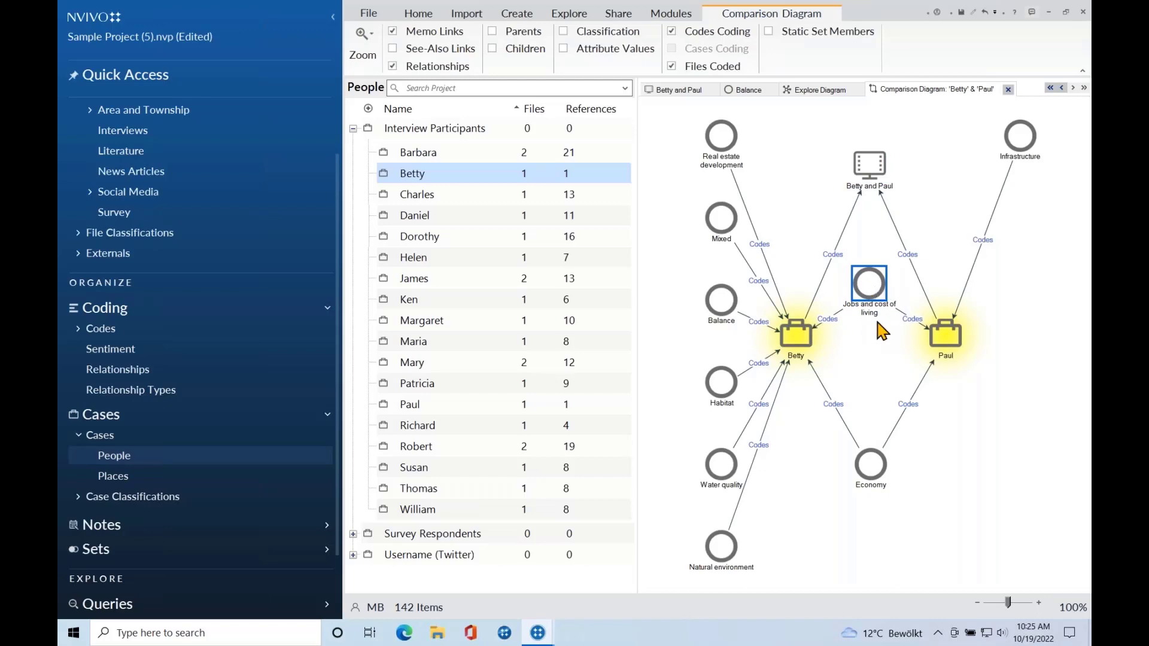
{"action": "mouse_move", "coordinate": [872, 469]}
{"action": "left_mouse_down"}
{"action": "mouse_move", "coordinate": [869, 446]}
{"action": "mouse_move", "coordinate": [868, 472]}
{"action": "left_mouse_up"}
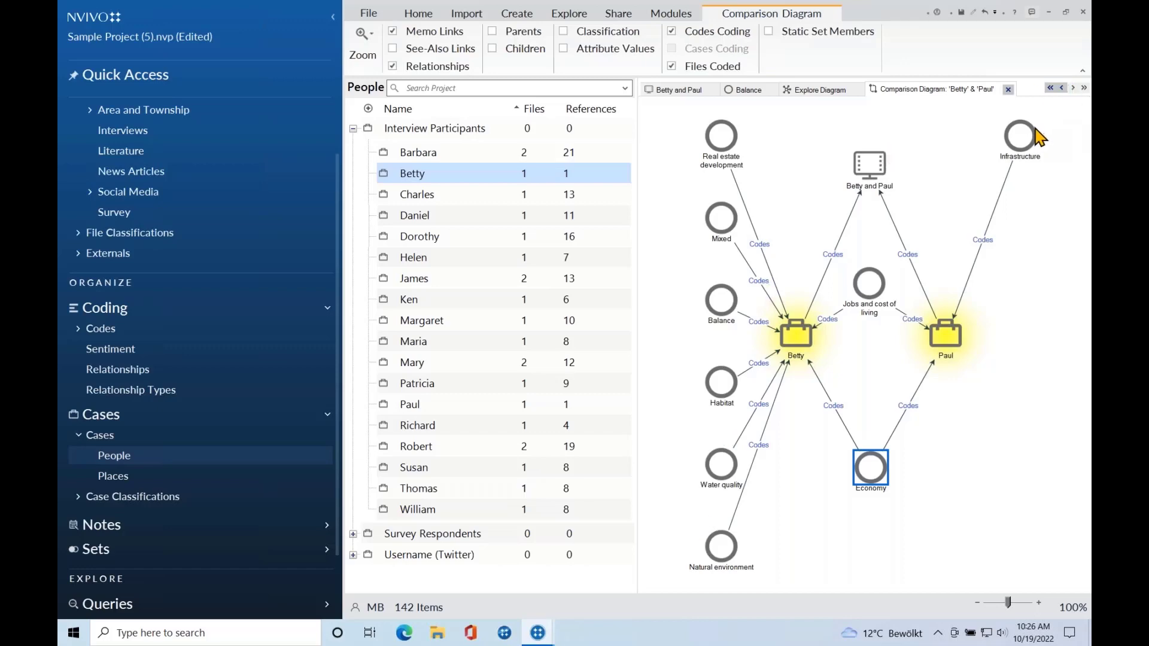
{"action": "left_click_drag", "start_coordinate": [1024, 141], "coordinate": [1018, 202]}
{"action": "left_click_drag", "start_coordinate": [1009, 184], "coordinate": [1006, 180]}
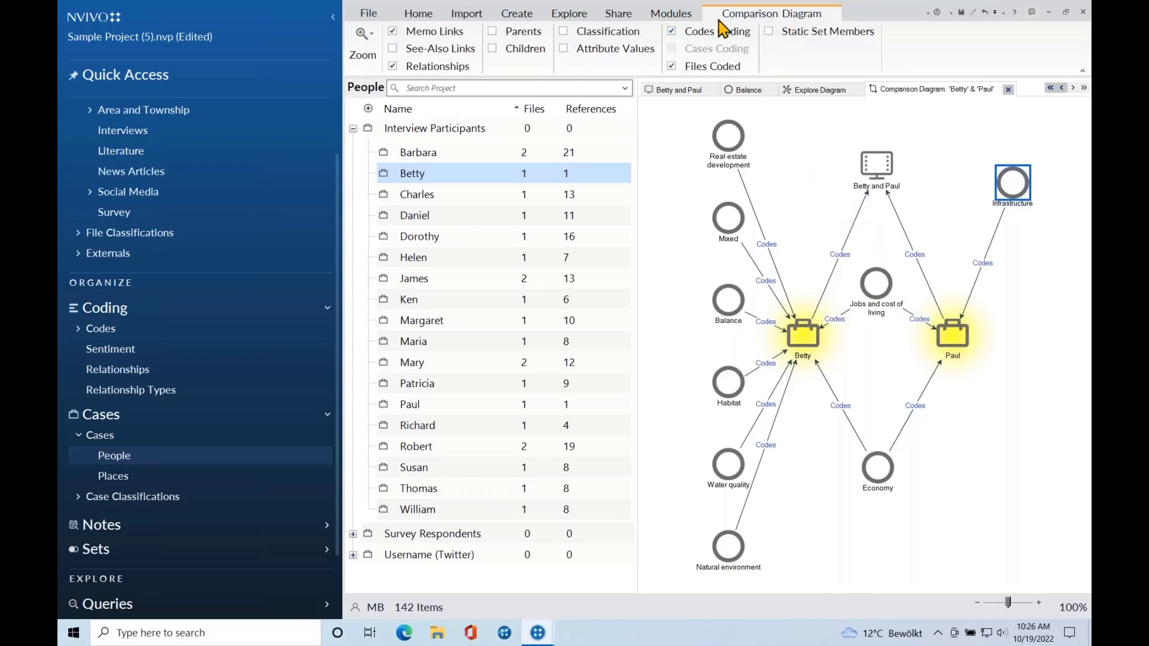
Show classification and attribute values in the comparison diagram, and shift the Gender = Male, Gender = Female, and Generations Down East nodes.
{"action": "left_click", "coordinate": [563, 33]}
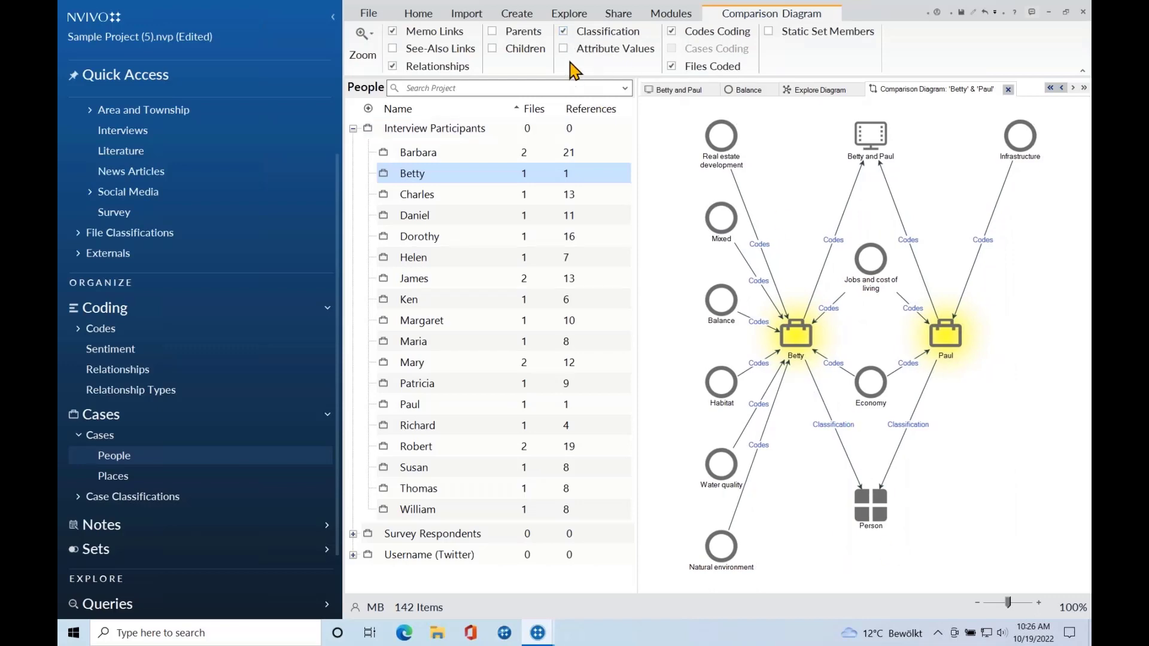
{"action": "left_click", "coordinate": [563, 50]}
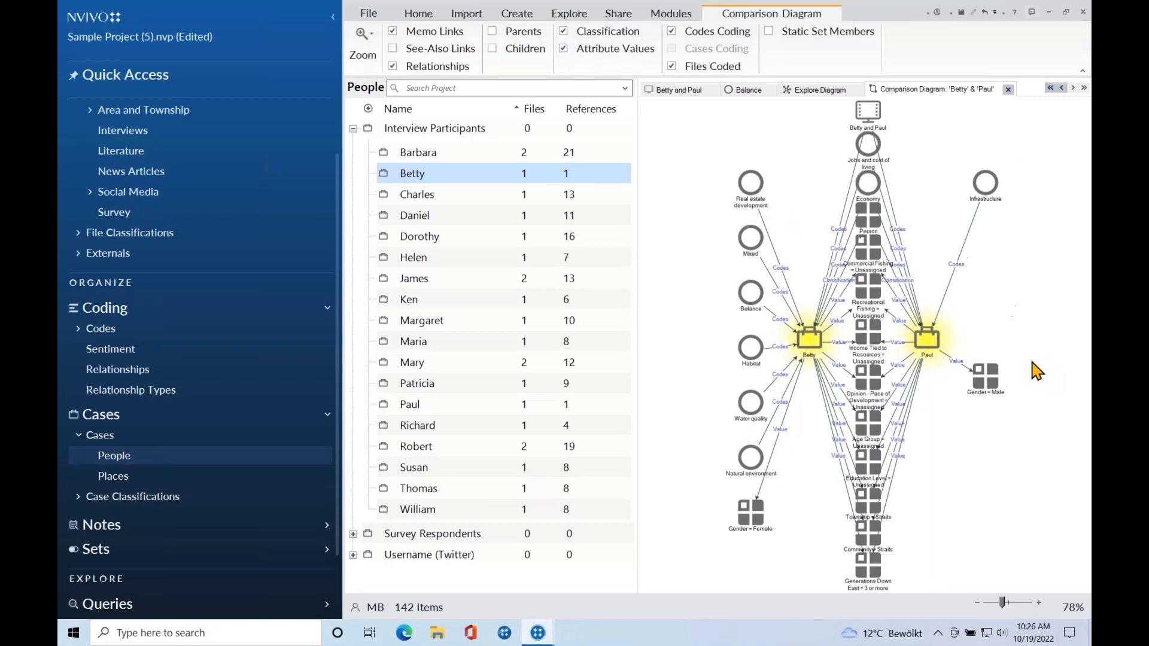
{"action": "left_click_drag", "start_coordinate": [988, 384], "coordinate": [987, 397]}
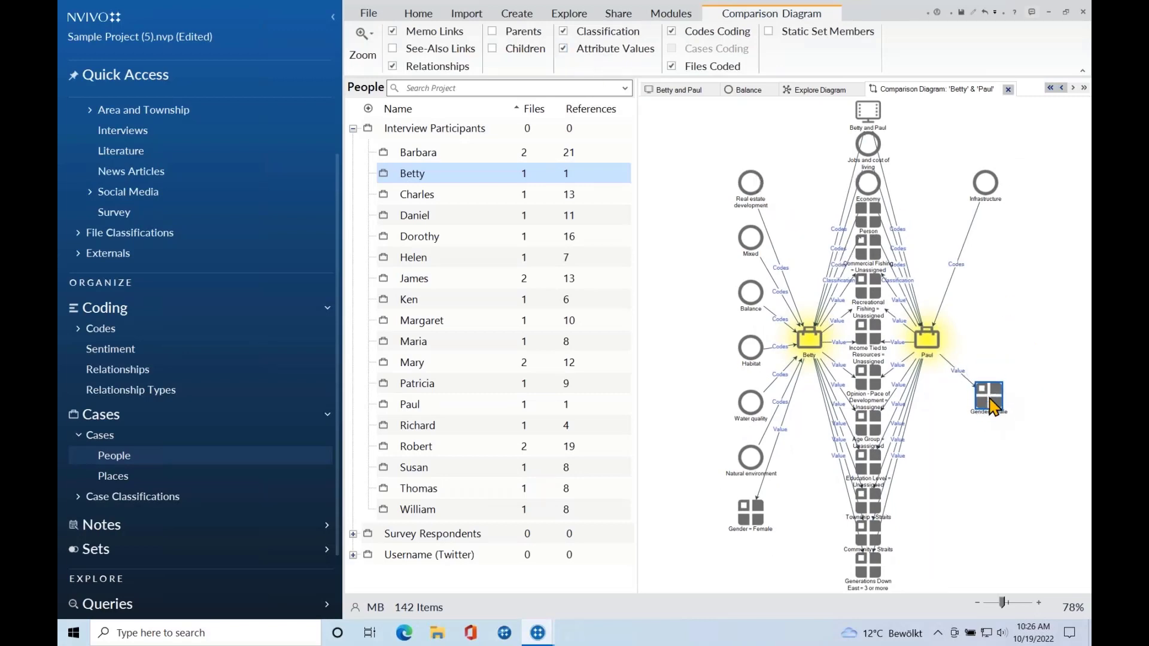
{"action": "mouse_move", "coordinate": [745, 524]}
{"action": "left_mouse_down"}
{"action": "mouse_move", "coordinate": [703, 508]}
{"action": "mouse_move", "coordinate": [731, 536]}
{"action": "left_mouse_up"}
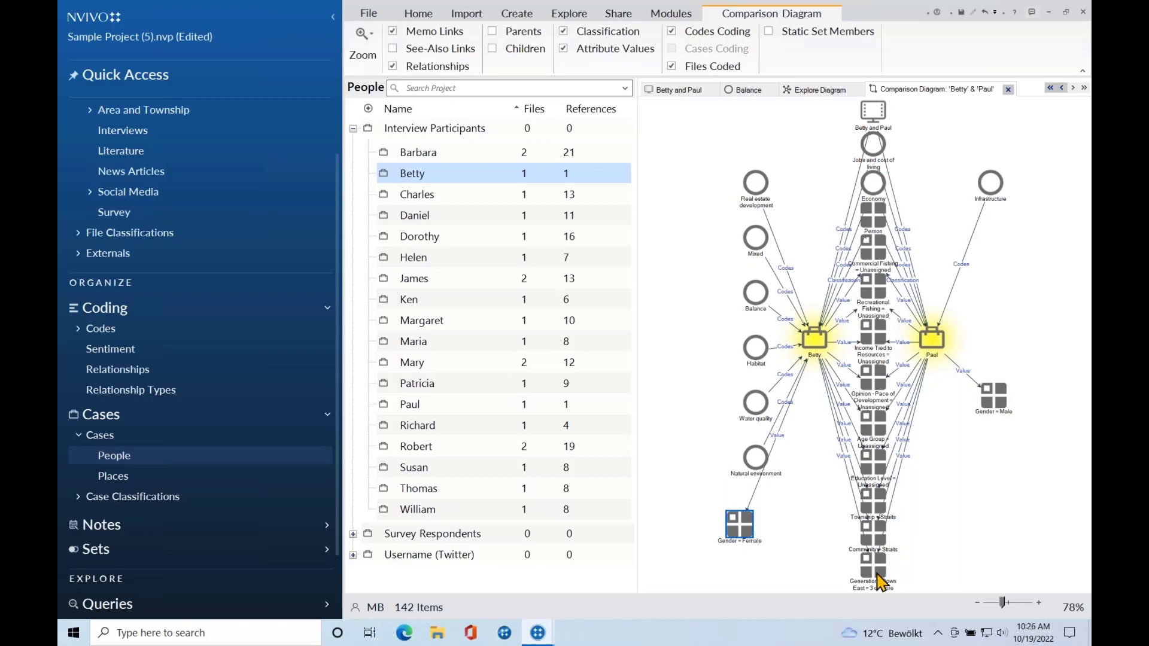
{"action": "left_click_drag", "start_coordinate": [877, 572], "coordinate": [948, 538]}
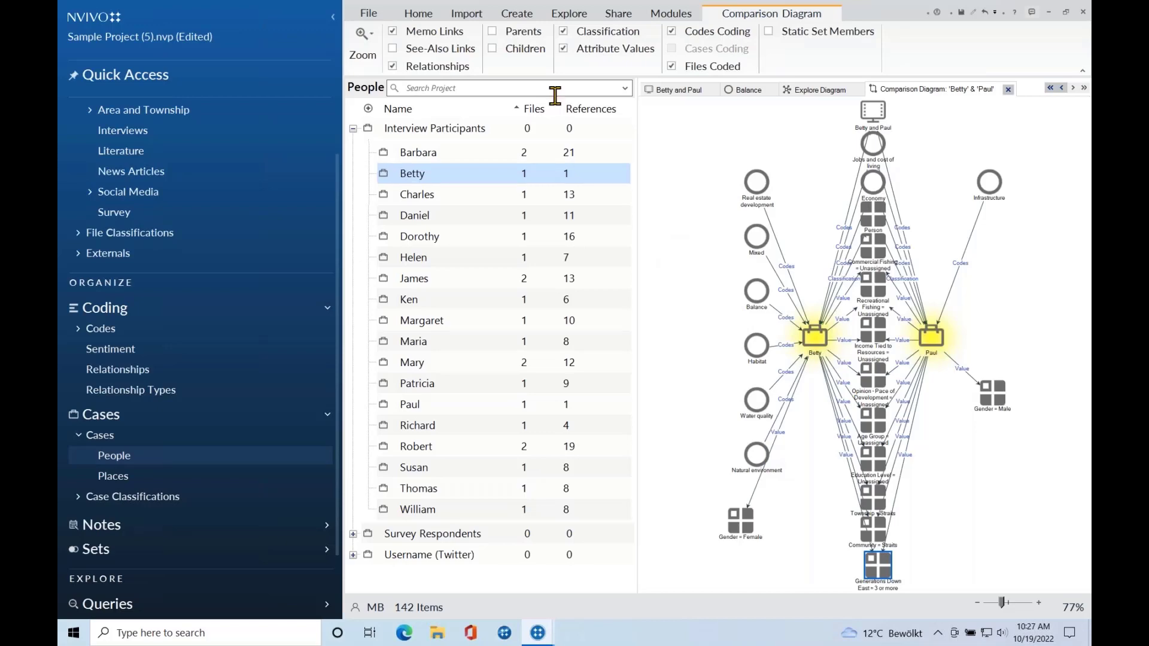
Open the interview transcript of the museum worker from Davis and collapse the navigation view for more reading space.
{"action": "left_click", "coordinate": [155, 131]}
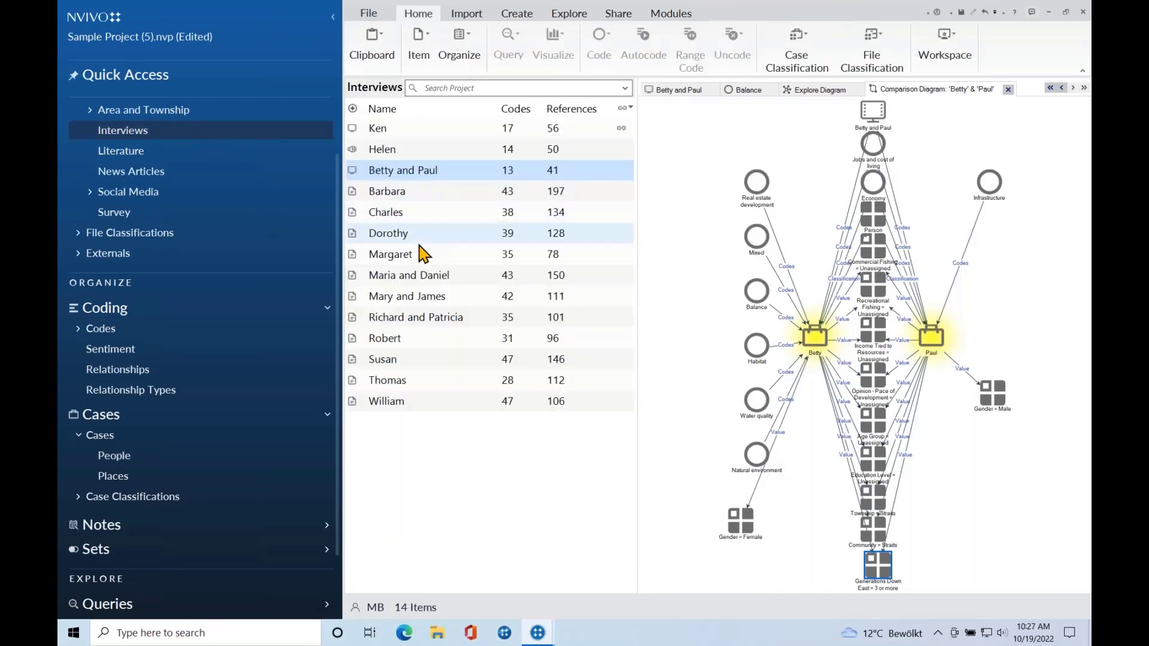
{"action": "double_click", "coordinate": [408, 262]}
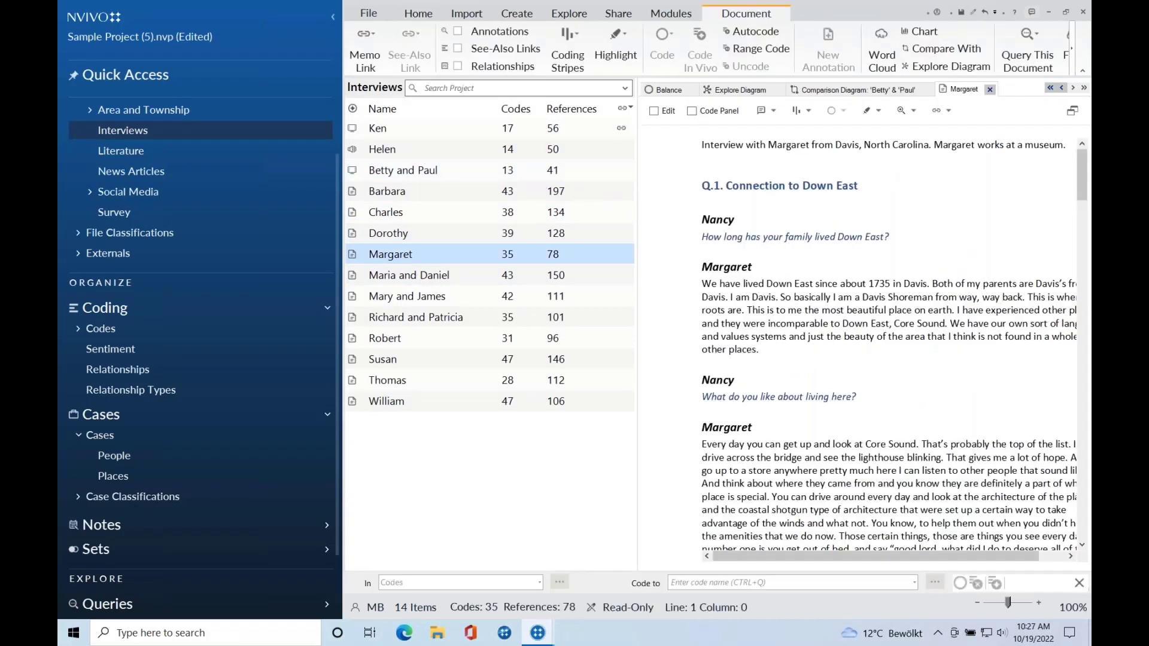
{"action": "left_click", "coordinate": [332, 17]}
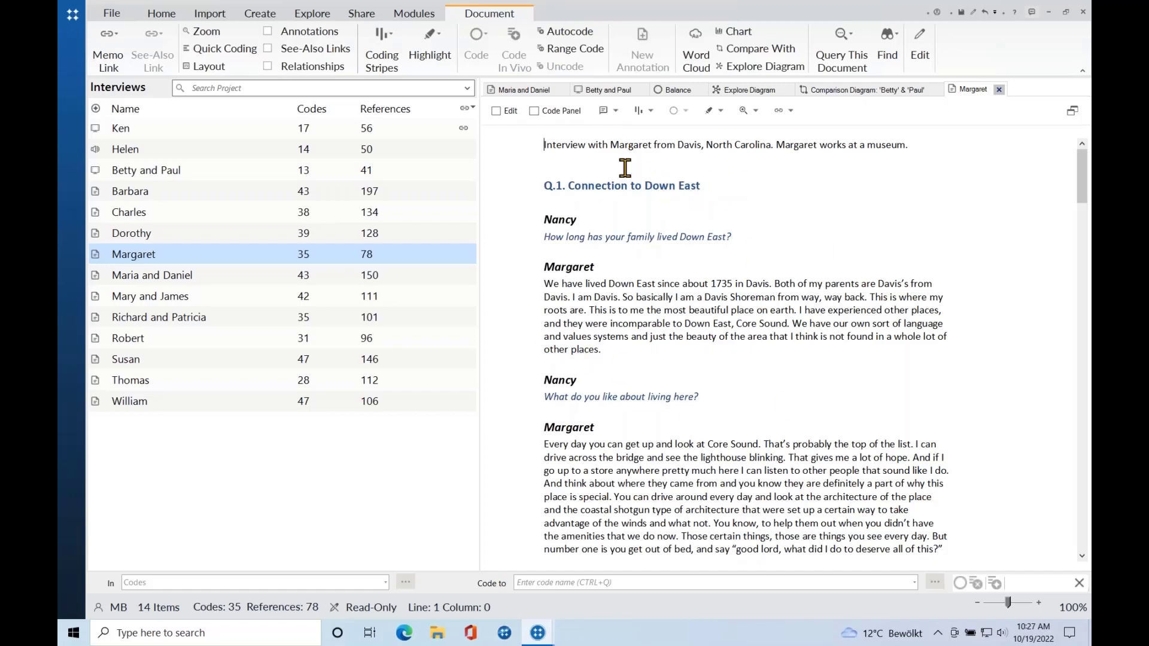
Show the Code Panel, try to code the answer to the transcript's first question to Balance, and close the panel.
{"action": "left_click", "coordinate": [533, 111]}
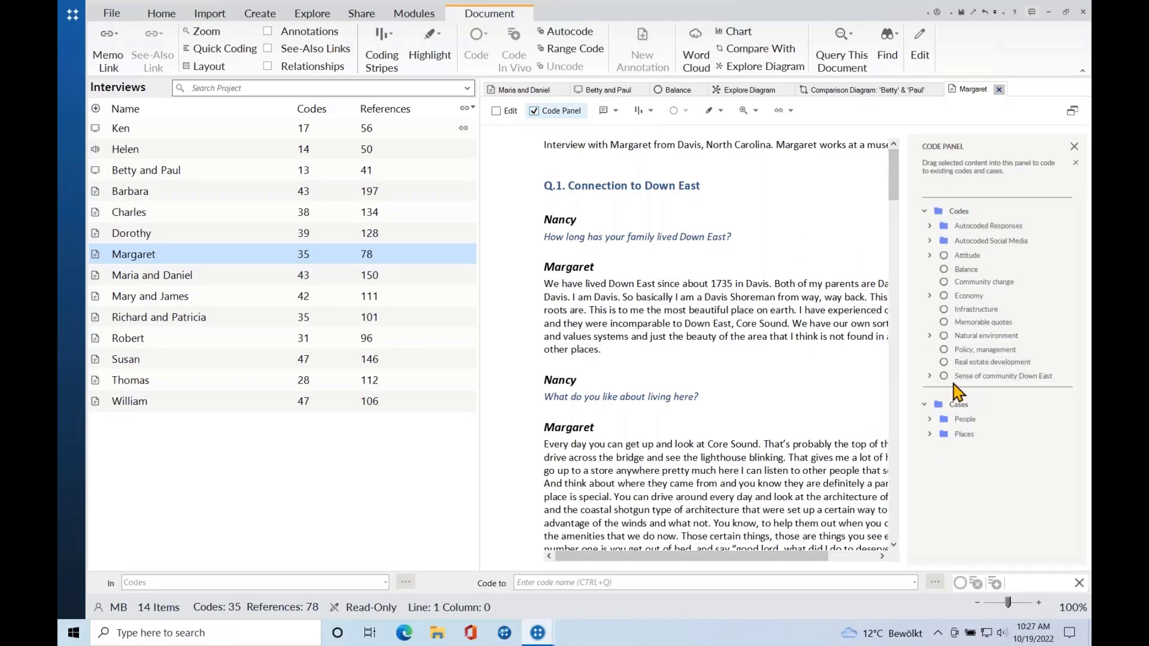
{"action": "left_click_drag", "start_coordinate": [602, 350], "coordinate": [958, 276]}
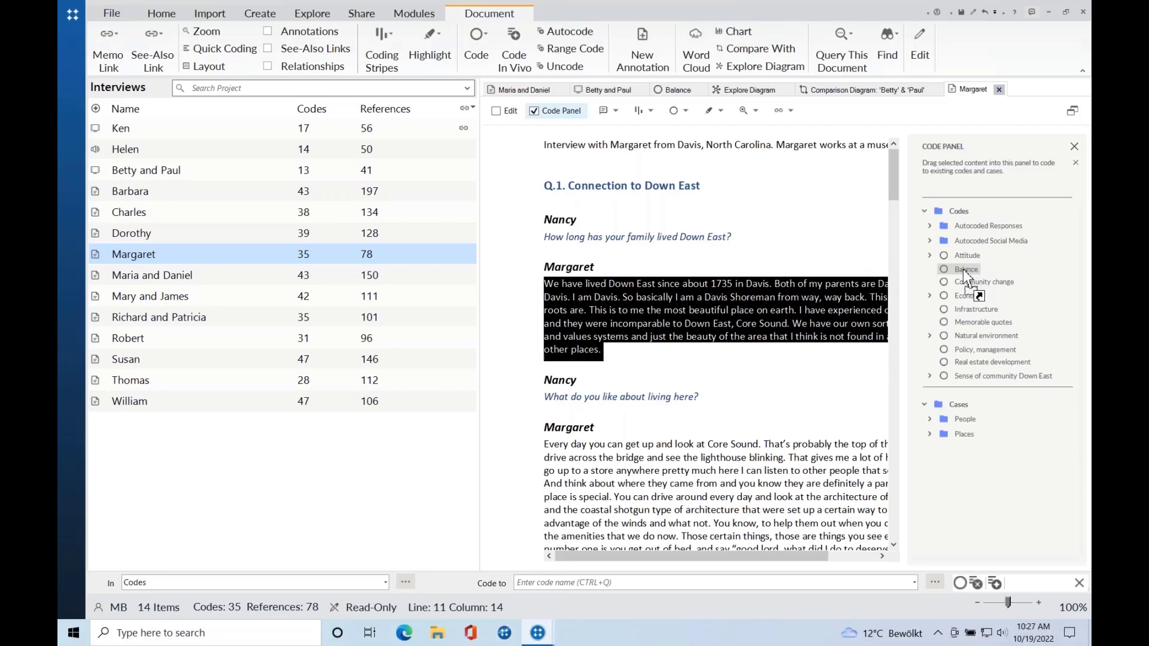
{"action": "left_click_drag", "start_coordinate": [963, 272], "coordinate": [960, 269]}
{"action": "left_click", "coordinate": [694, 296]}
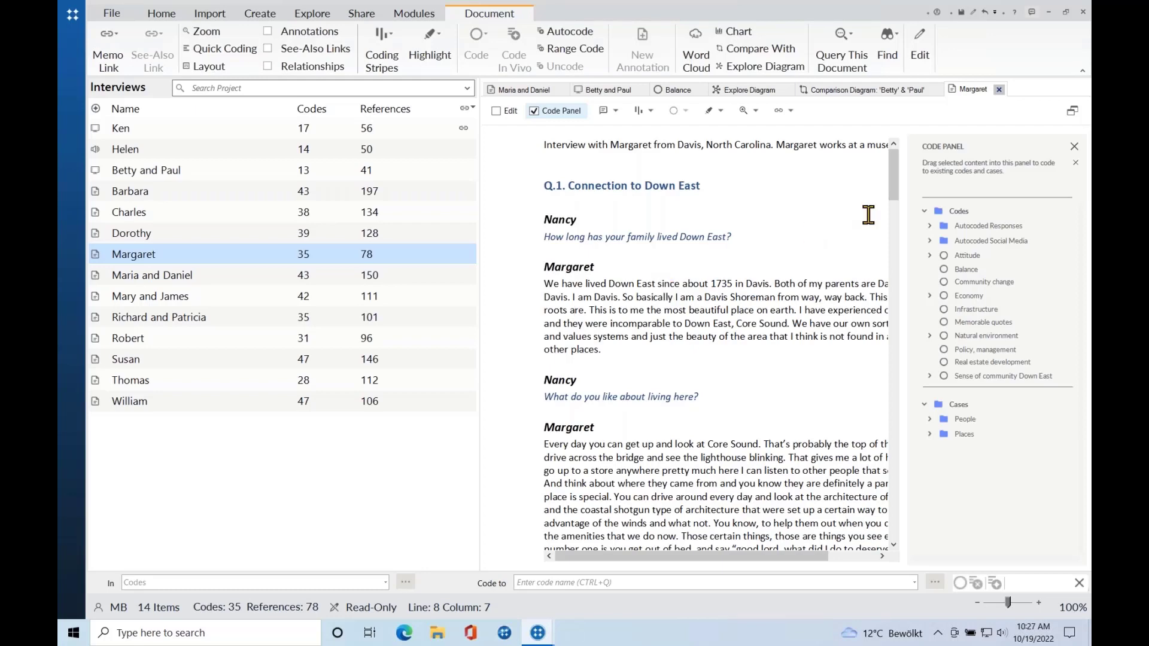
{"action": "left_click", "coordinate": [1074, 147]}
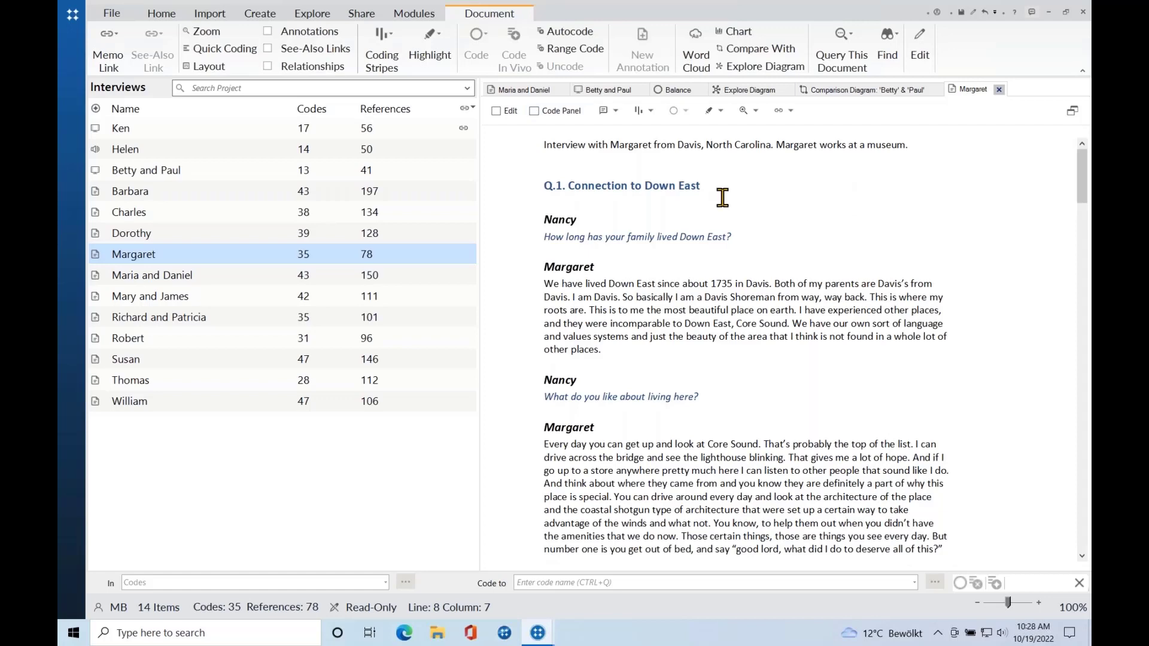
Display the Recently Coded coding stripes beside the transcript and look through the stripes alongside the first answers.
{"action": "left_click", "coordinate": [652, 111]}
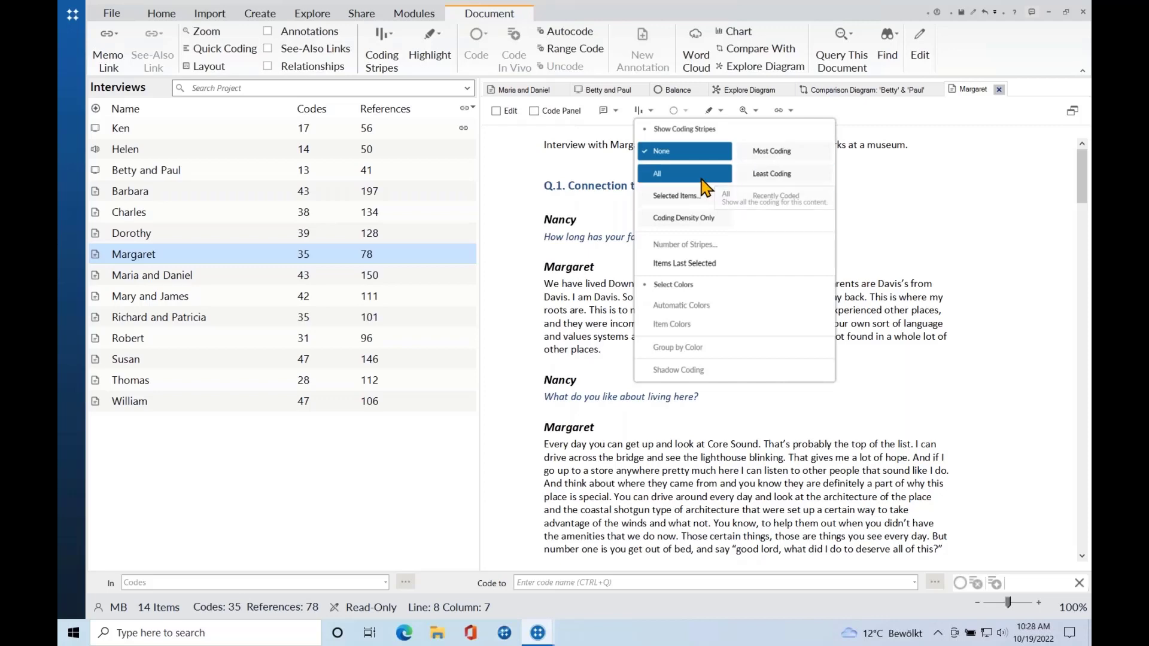
{"action": "left_click", "coordinate": [756, 196]}
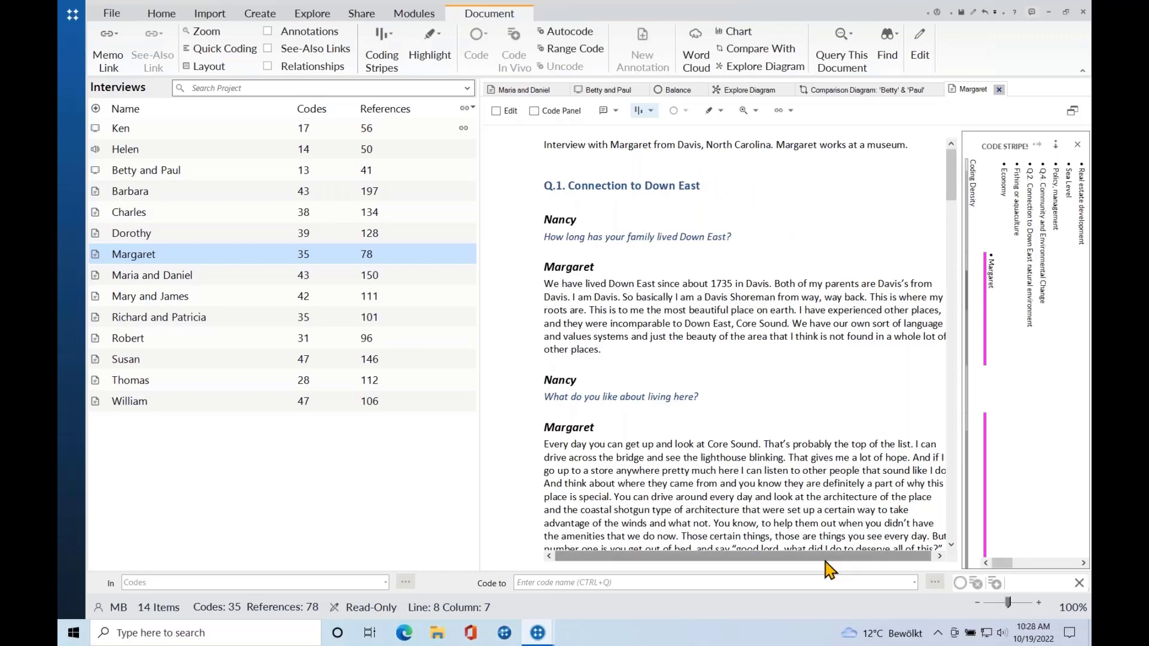
{"action": "scroll", "coordinate": [907, 240], "scroll_direction": "down", "scroll_amount": 1}
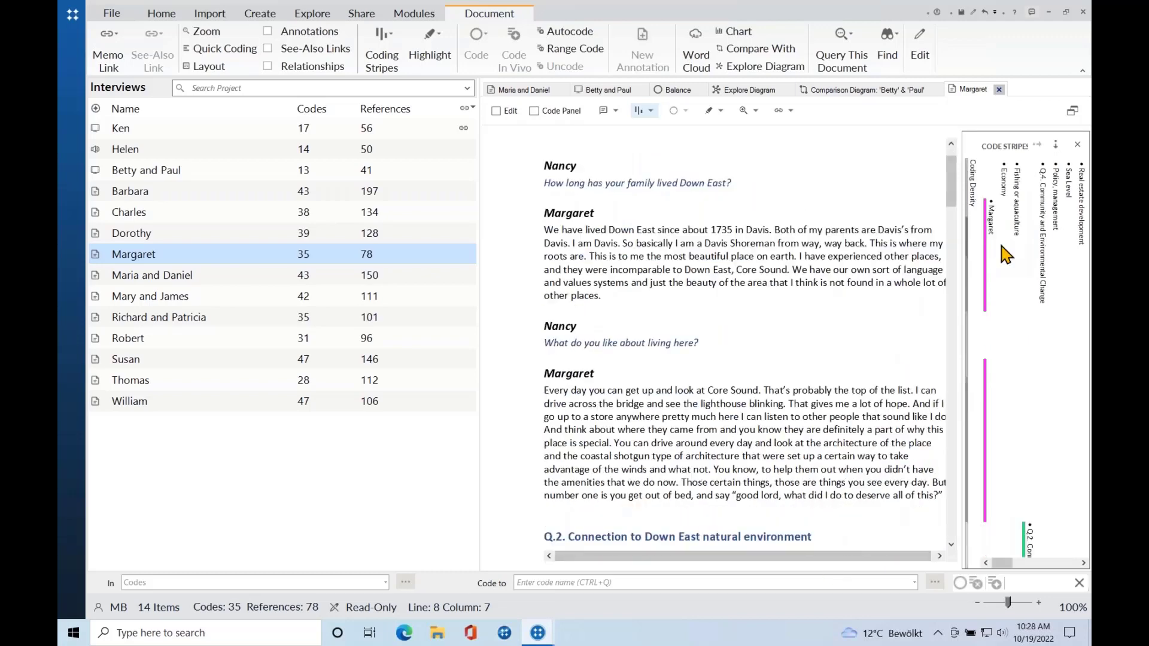
{"action": "scroll", "coordinate": [998, 269], "scroll_direction": "right", "scroll_amount": 3}
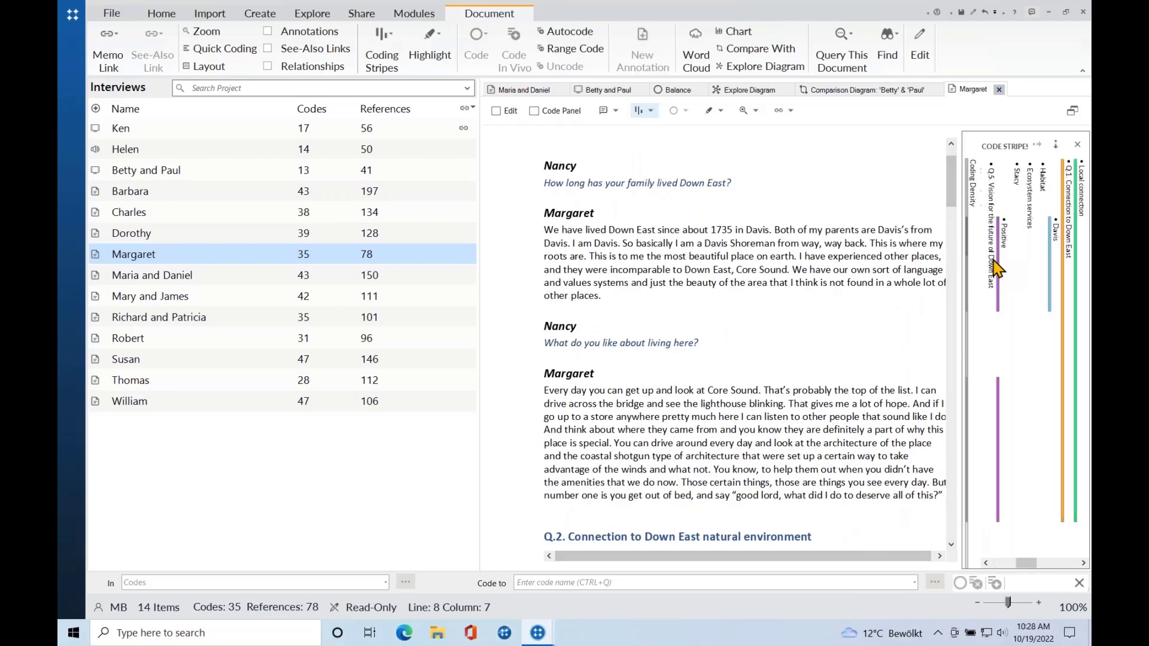
Highlight the passages coded to Fishing or aquaculture and to Economy in the Q.2 section and look through them.
{"action": "scroll", "coordinate": [887, 262], "scroll_direction": "down", "scroll_amount": 6}
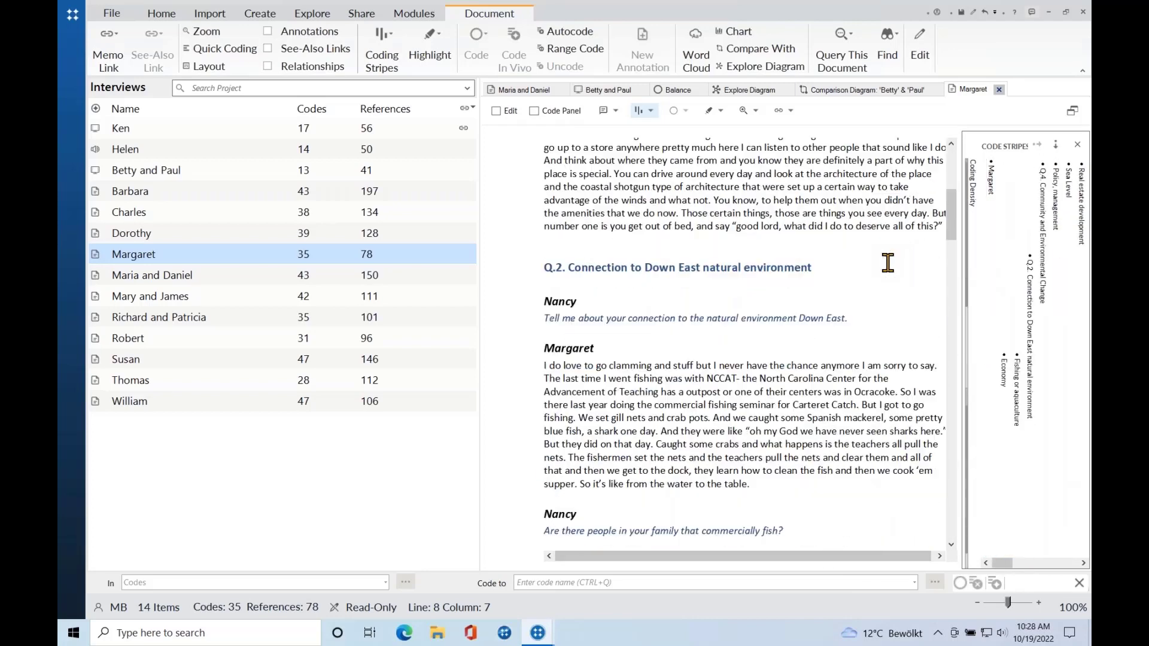
{"action": "scroll", "coordinate": [854, 281], "scroll_direction": "down", "scroll_amount": 1}
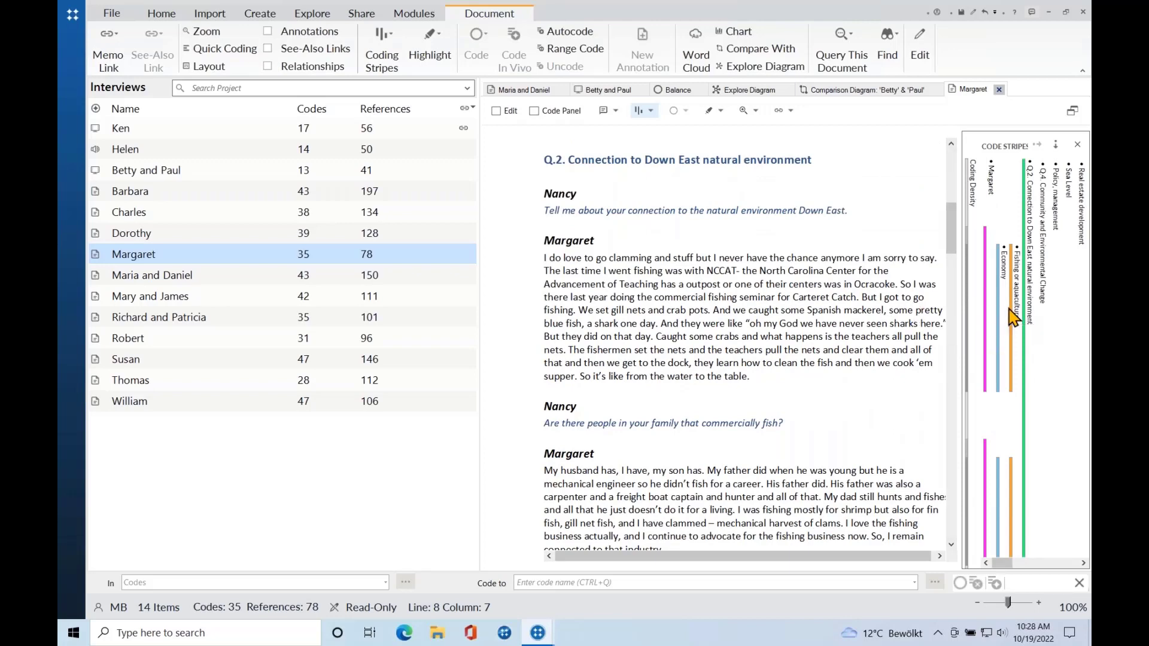
{"action": "left_click", "coordinate": [1014, 317]}
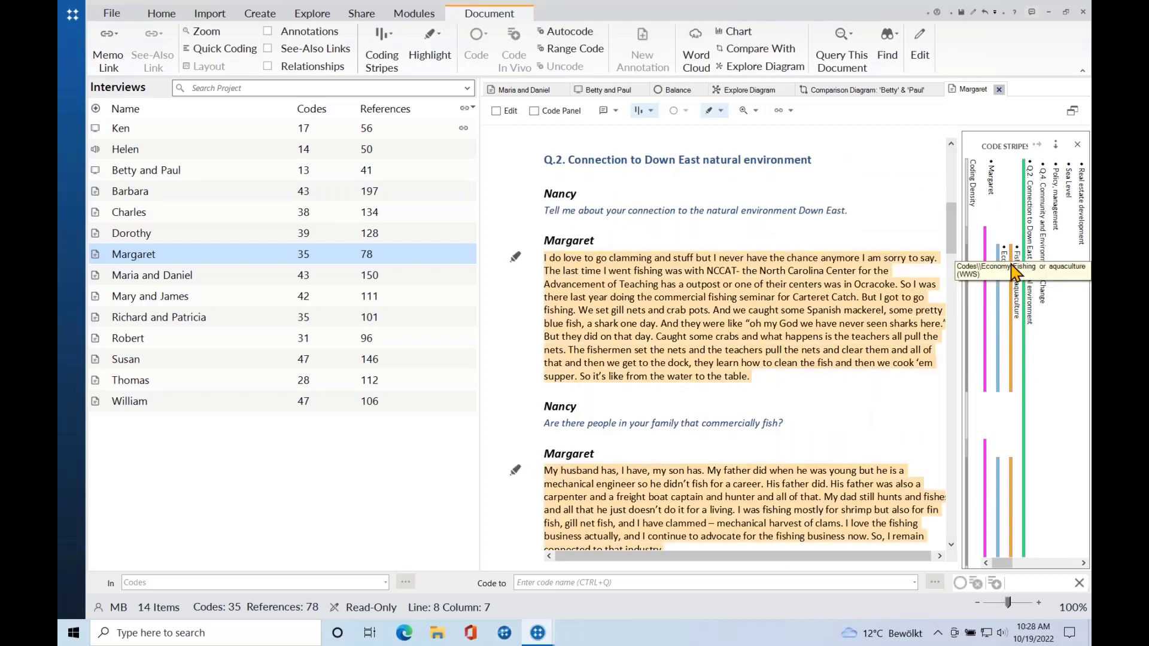
{"action": "left_click", "coordinate": [997, 306]}
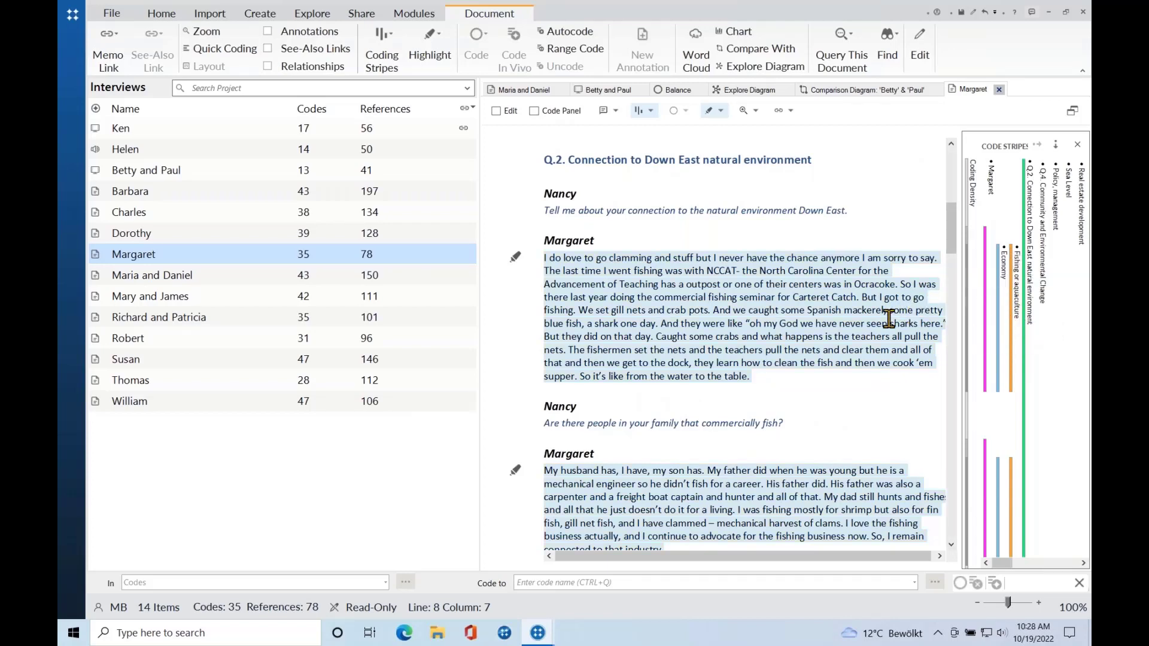
{"action": "scroll", "coordinate": [888, 319], "scroll_direction": "down", "scroll_amount": 7}
{"action": "scroll", "coordinate": [888, 319], "scroll_direction": "down", "scroll_amount": 6}
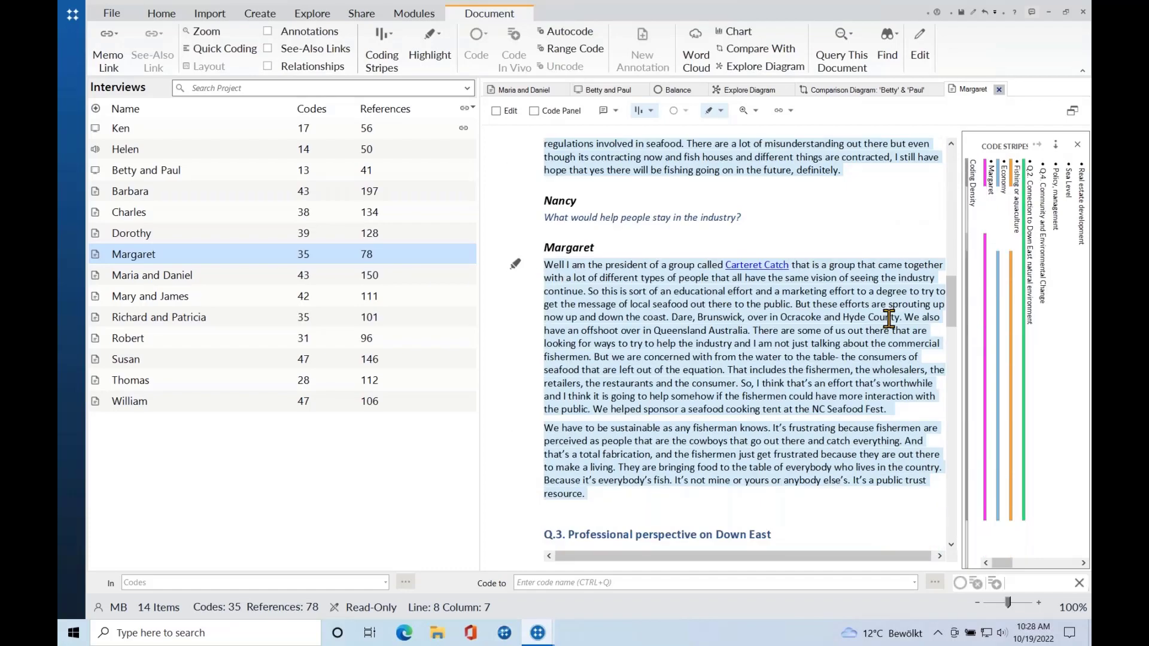
{"action": "scroll", "coordinate": [889, 318], "scroll_direction": "up", "scroll_amount": 2}
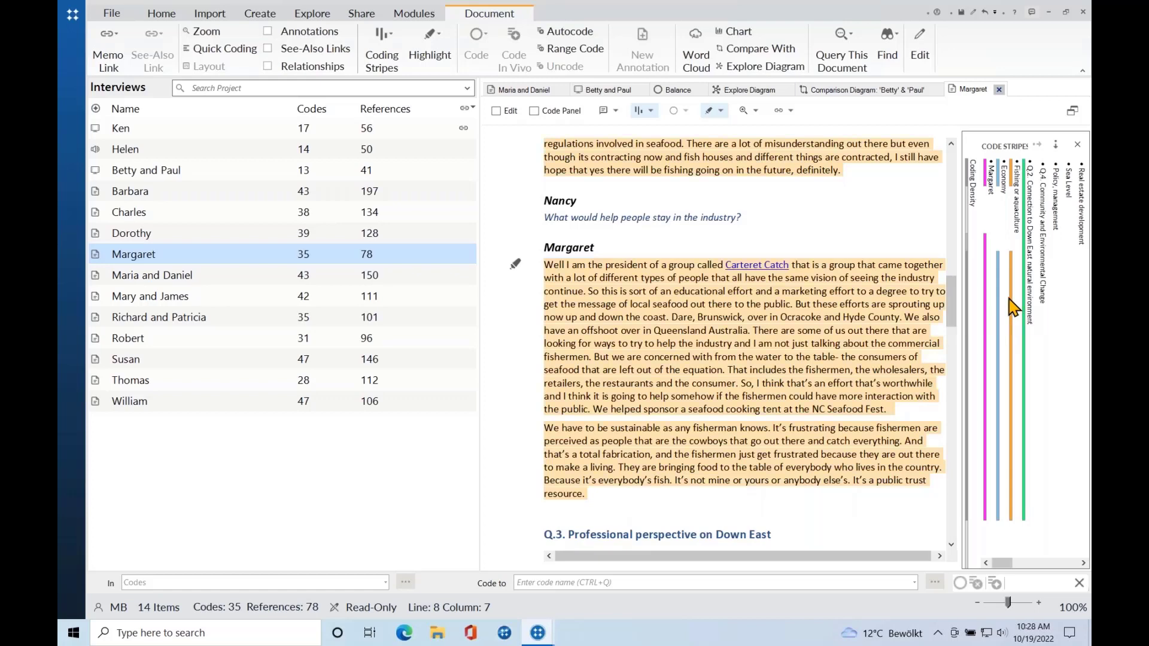
Highlight everything coded to Q.2. Connection to Down East natural environment and review how far the coding extends through the transcript.
{"action": "left_click", "coordinate": [1025, 308]}
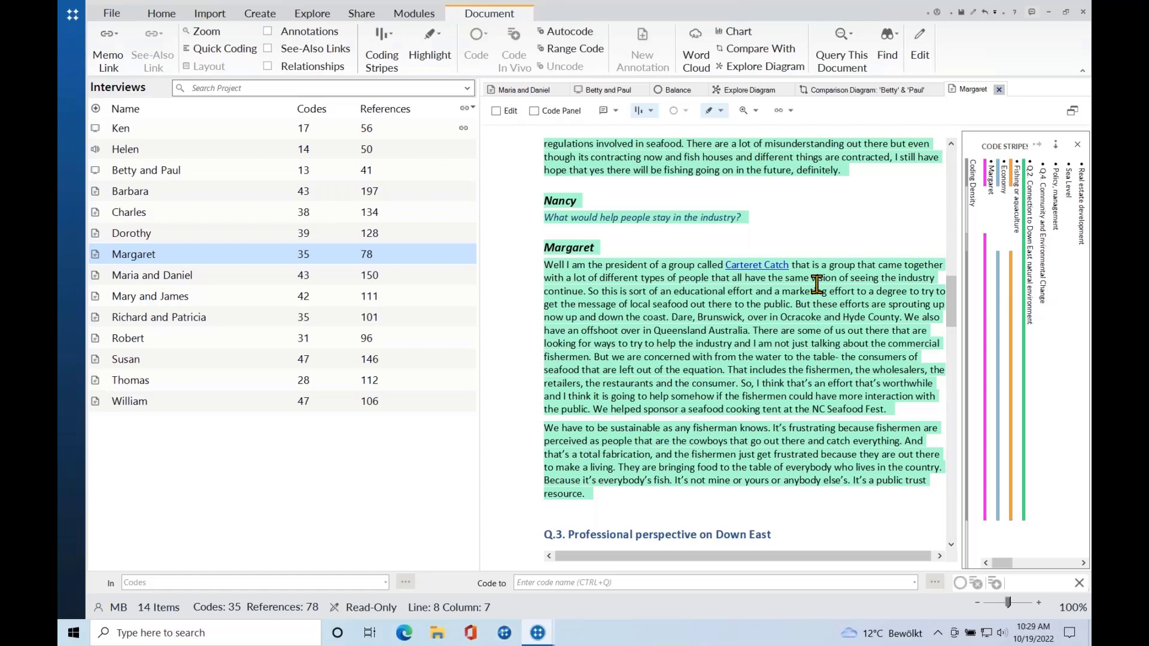
{"action": "scroll", "coordinate": [846, 230], "scroll_direction": "up", "scroll_amount": 4}
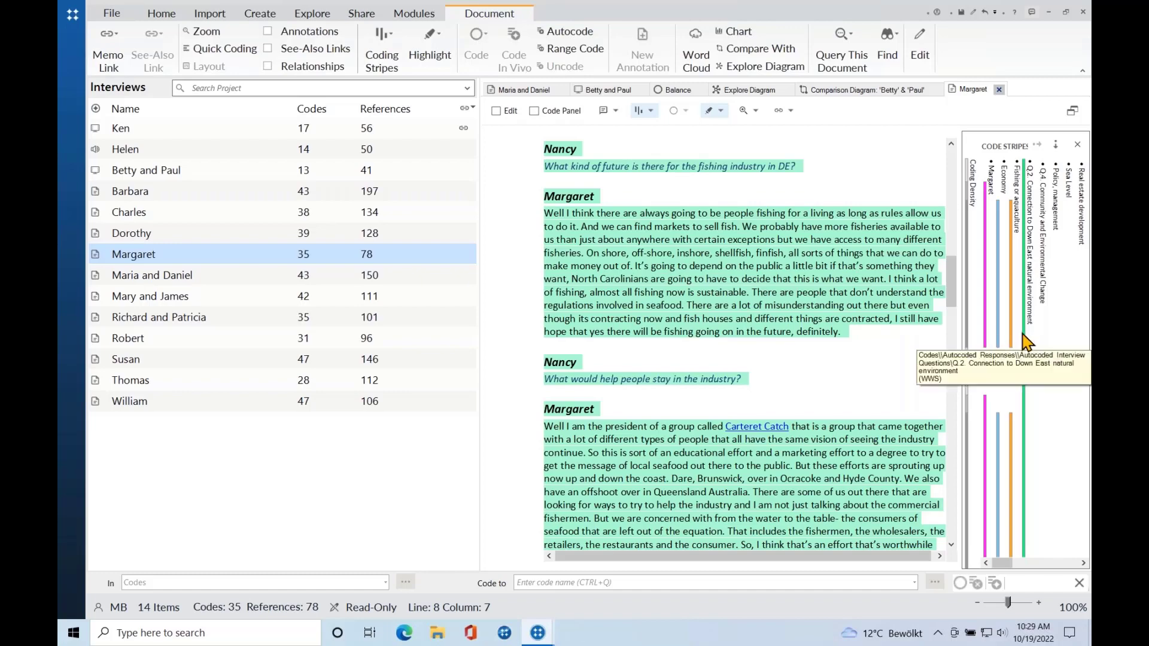
{"action": "scroll", "coordinate": [881, 338], "scroll_direction": "up", "scroll_amount": 15}
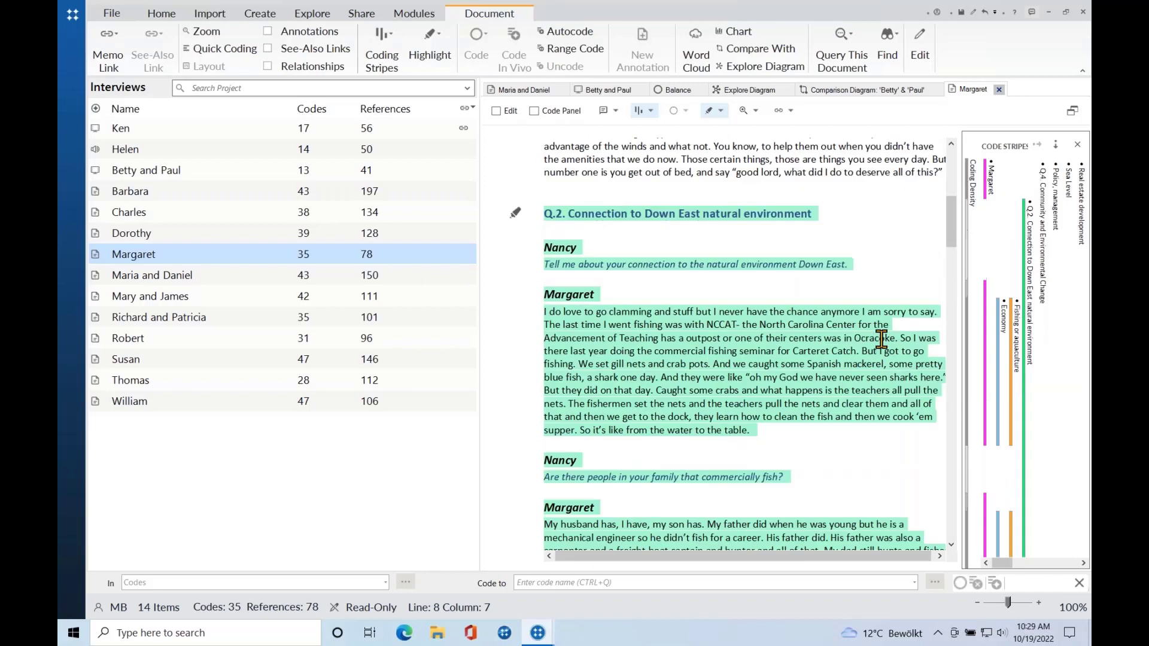
{"action": "scroll", "coordinate": [881, 338], "scroll_direction": "up", "scroll_amount": 2}
{"action": "scroll", "coordinate": [882, 339], "scroll_direction": "down", "scroll_amount": 20}
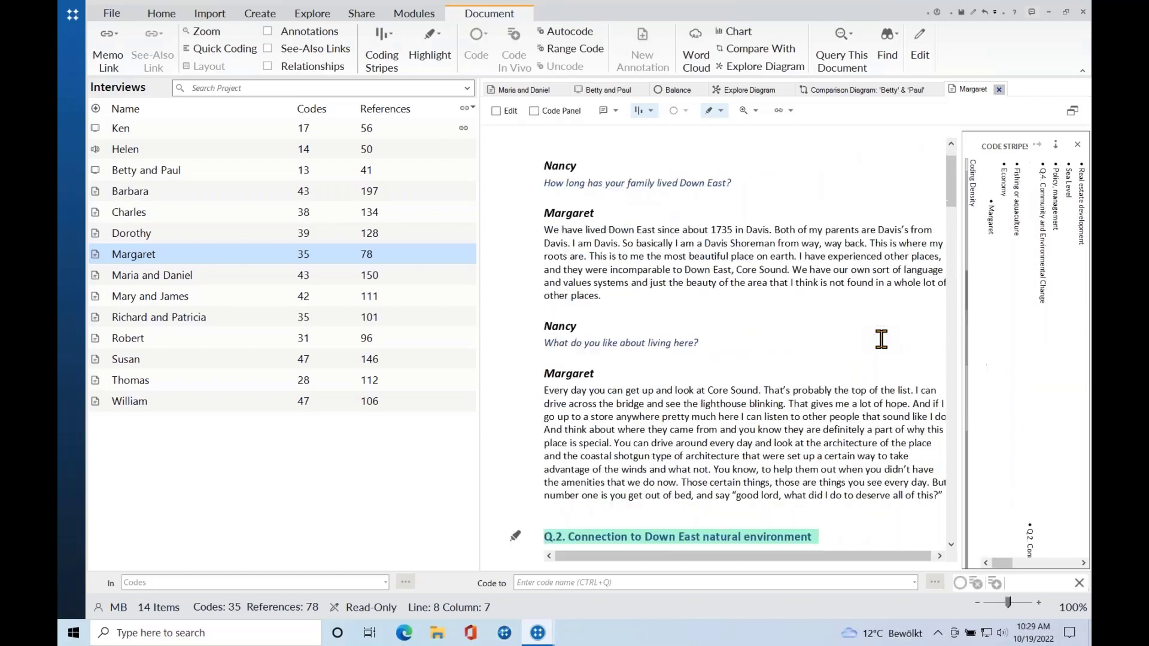
{"action": "scroll", "coordinate": [881, 338], "scroll_direction": "up", "scroll_amount": 5}
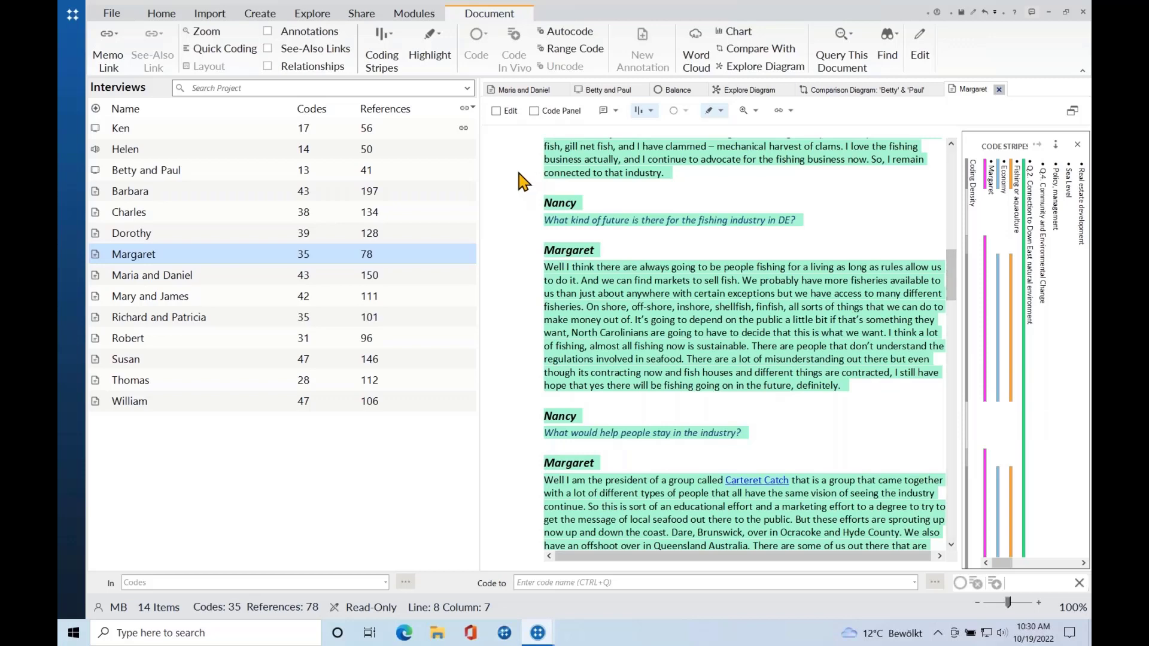
Run a Text Search query for "child OR children" across Files & Externals with exact matches.
{"action": "left_click", "coordinate": [324, 17]}
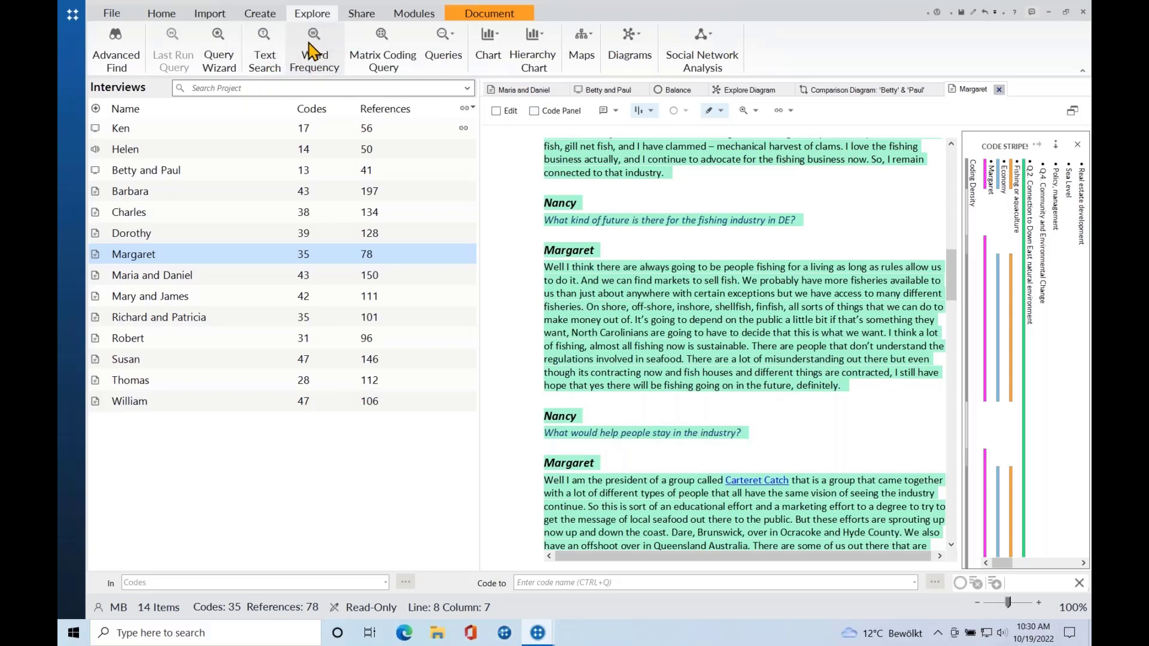
{"action": "left_click", "coordinate": [272, 50]}
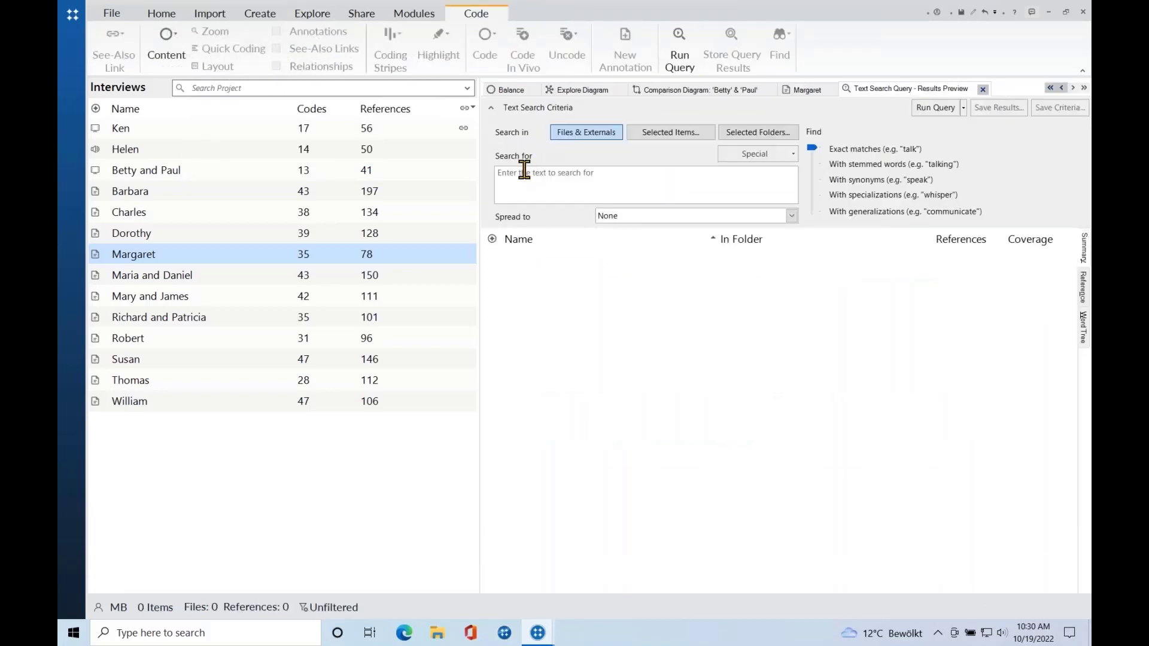
{"action": "left_click", "coordinate": [524, 172]}
{"action": "type", "text": "childre"}
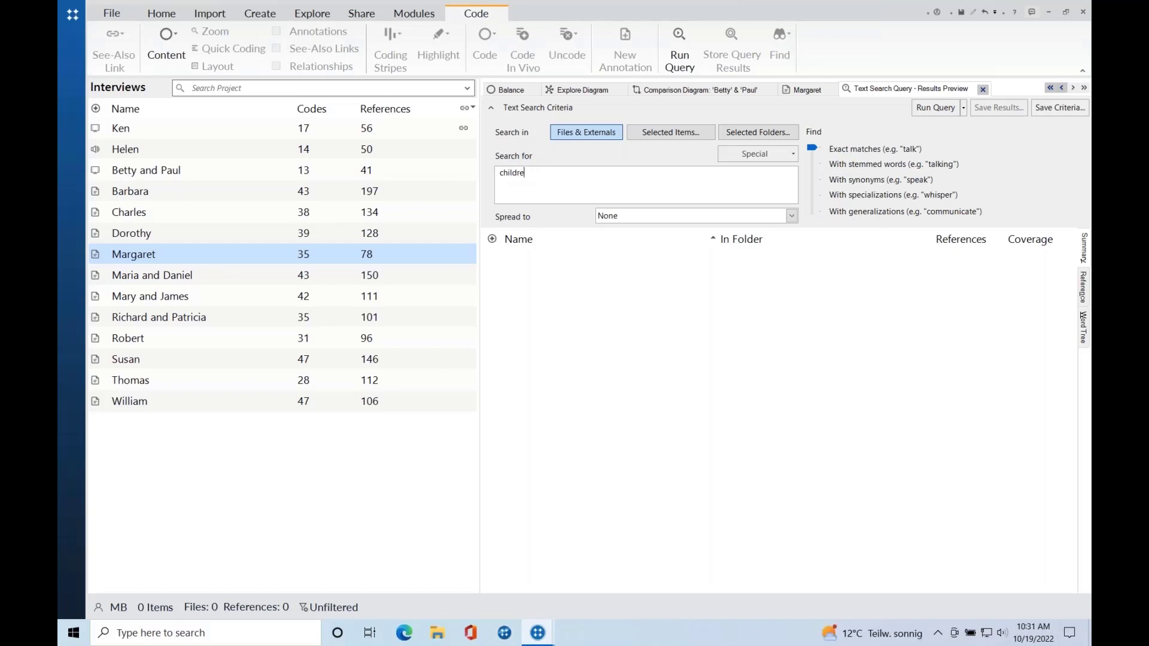
{"action": "key", "text": "BackSpace"}
{"action": "type", "text": "OR children"}
{"action": "left_click", "coordinate": [920, 111]}
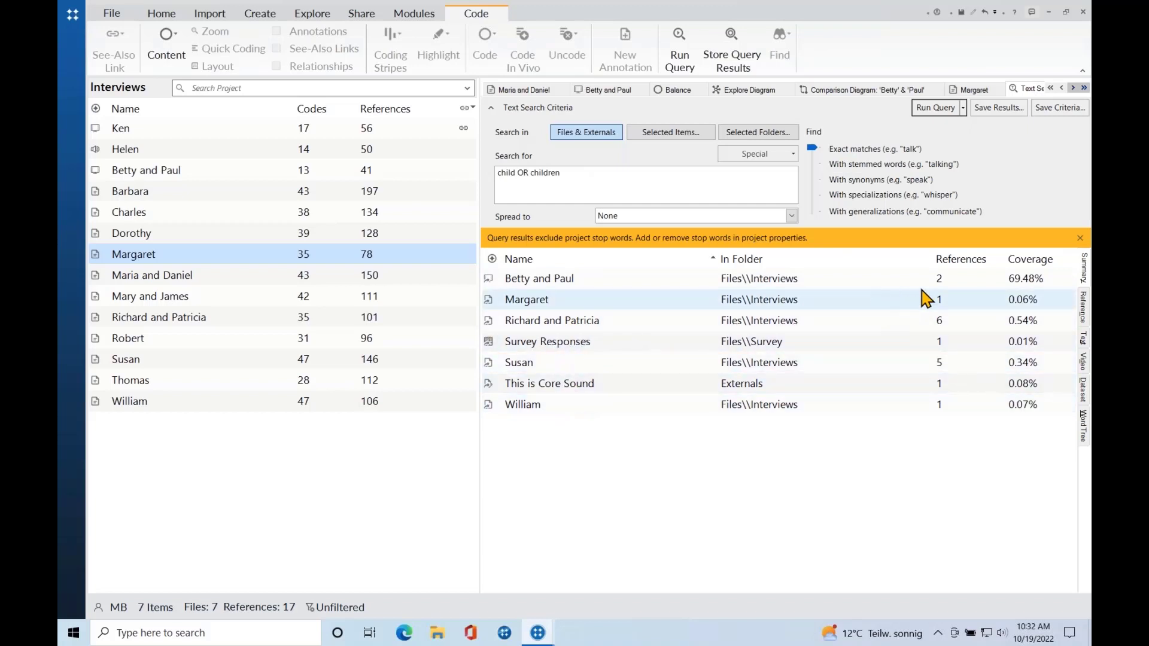
Sort the text search results by number of references and read through the found passages in the reference view.
{"action": "left_click", "coordinate": [955, 269]}
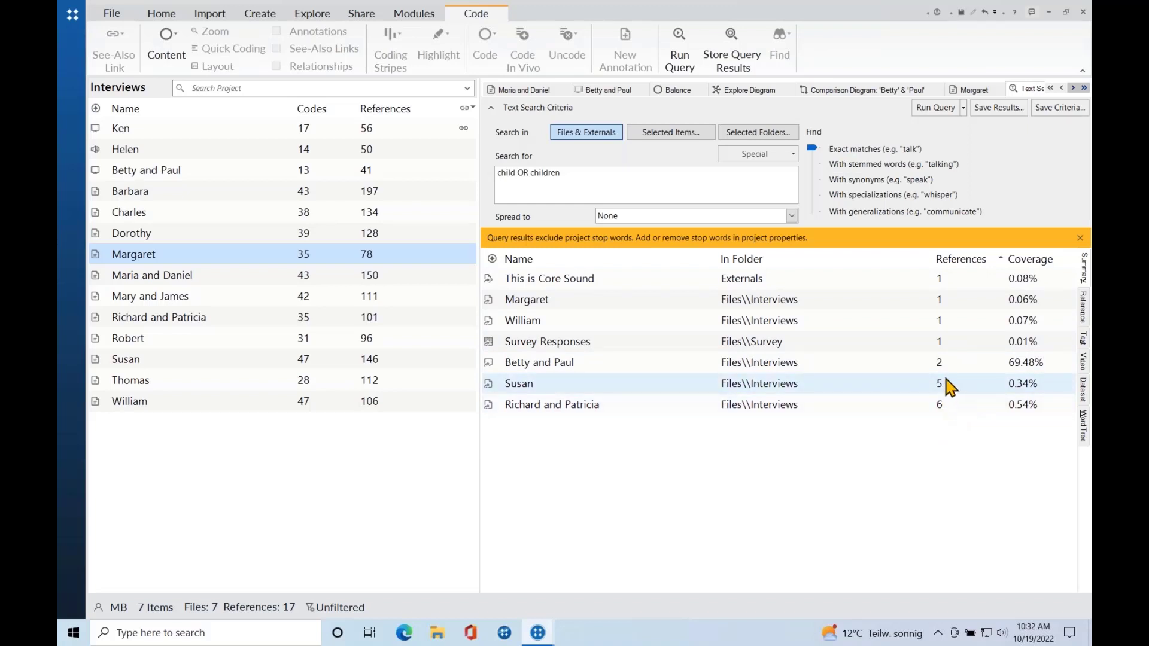
{"action": "left_click", "coordinate": [1083, 308]}
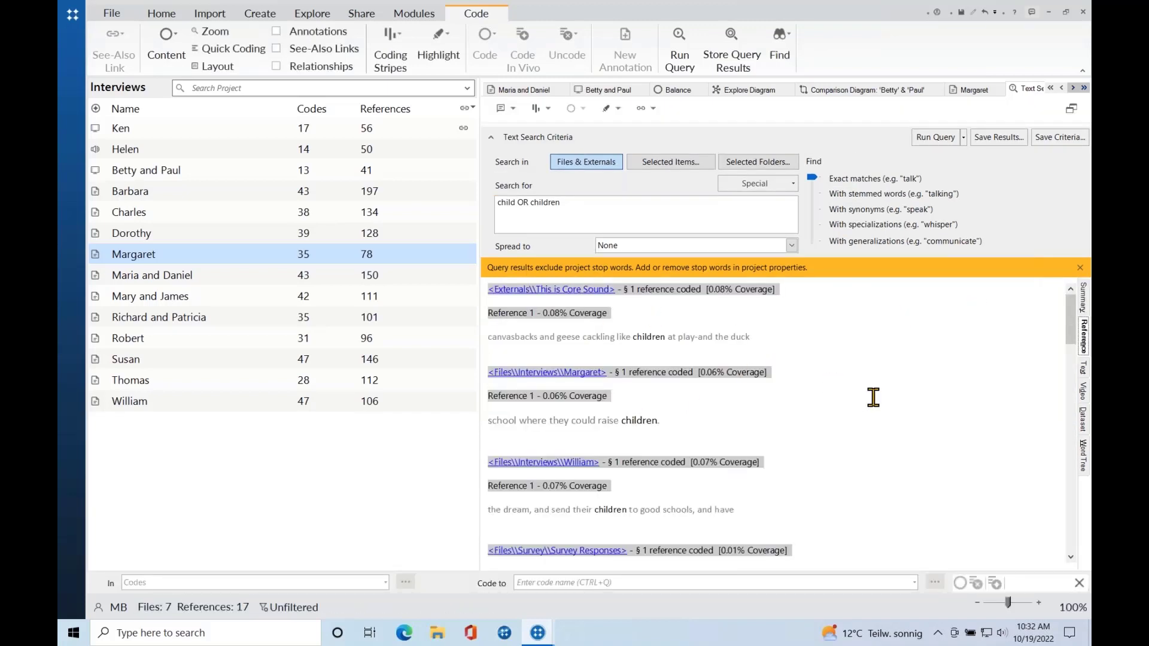
{"action": "scroll", "coordinate": [873, 397], "scroll_direction": "down", "scroll_amount": 1}
{"action": "scroll", "coordinate": [873, 398], "scroll_direction": "down", "scroll_amount": 6}
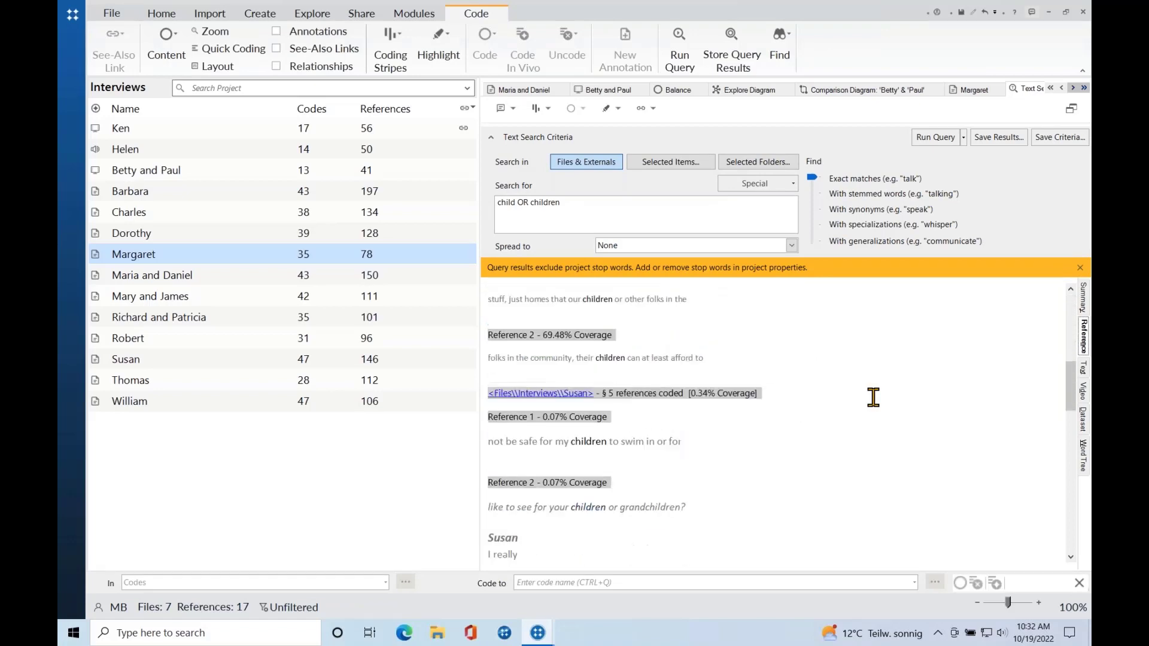
{"action": "scroll", "coordinate": [873, 397], "scroll_direction": "up", "scroll_amount": 5}
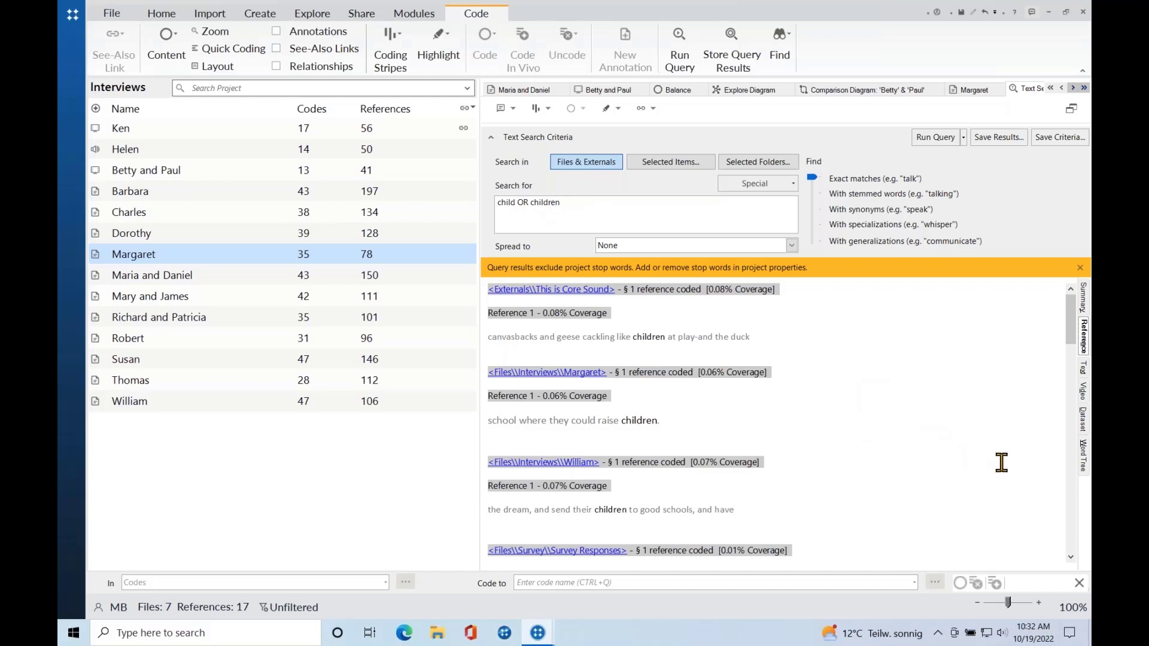
Display the results as a word tree, open the "our" branch as its own "our children" search, and review its references.
{"action": "left_click", "coordinate": [1083, 461]}
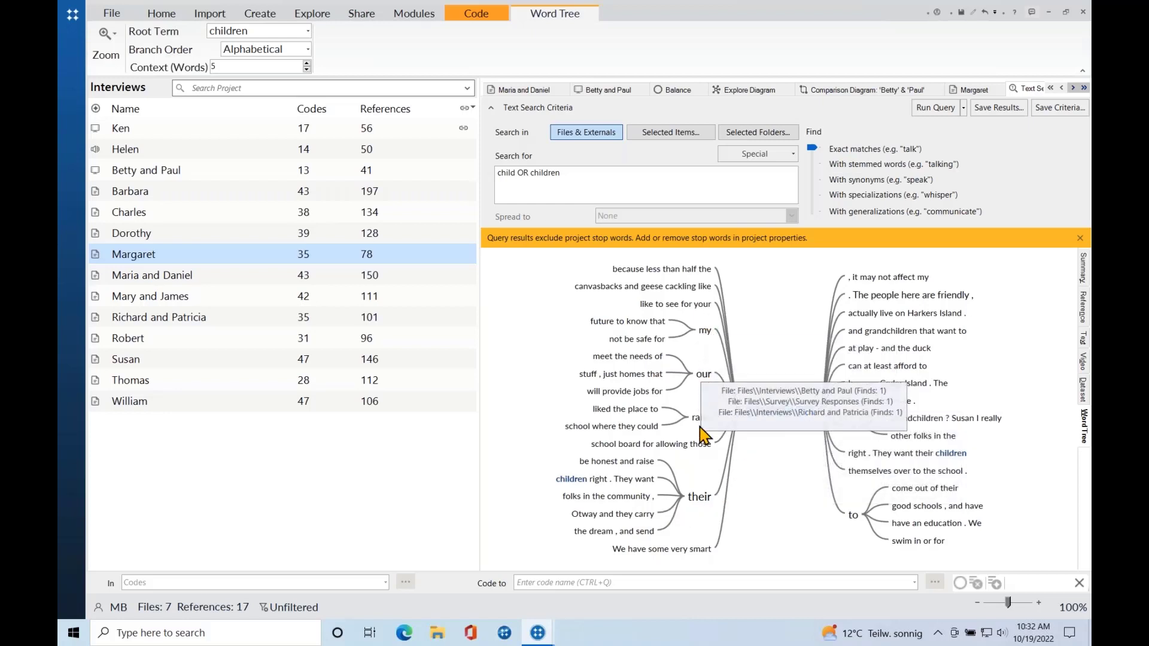
{"action": "double_click", "coordinate": [701, 375]}
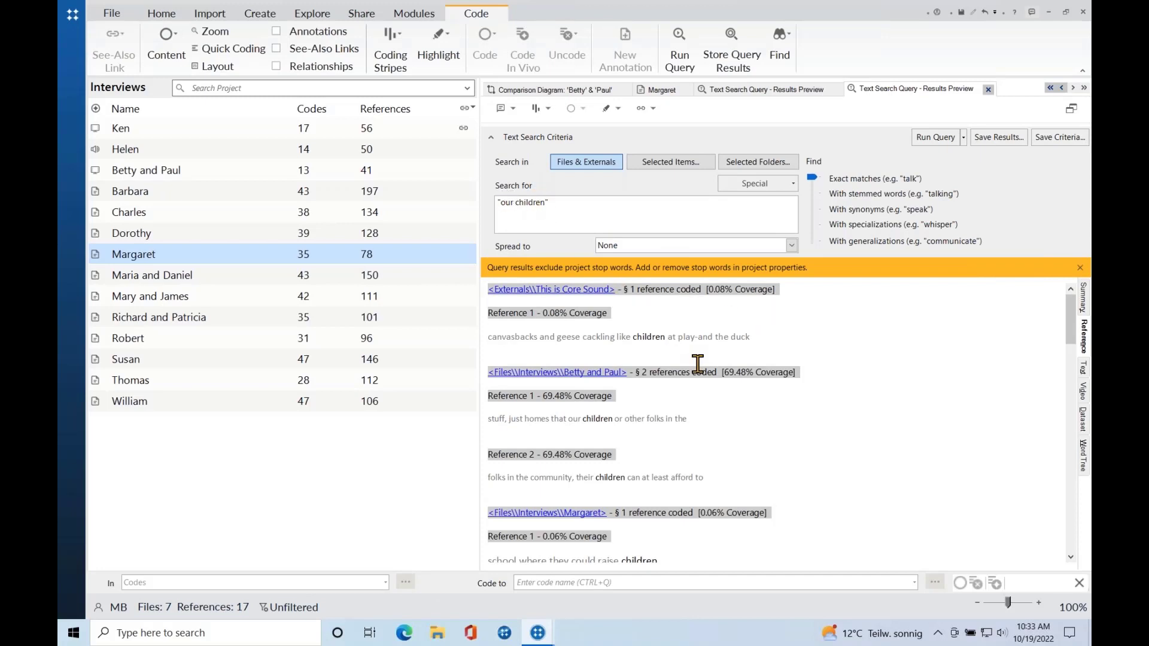
{"action": "scroll", "coordinate": [697, 363], "scroll_direction": "down", "scroll_amount": 3}
{"action": "scroll", "coordinate": [698, 363], "scroll_direction": "up", "scroll_amount": 3}
{"action": "scroll", "coordinate": [682, 341], "scroll_direction": "down", "scroll_amount": 1}
{"action": "scroll", "coordinate": [682, 340], "scroll_direction": "down", "scroll_amount": 3}
{"action": "scroll", "coordinate": [682, 340], "scroll_direction": "up", "scroll_amount": 4}
Return to the "child OR children" query, show its references and summary list, and open the Survey Responses dataset from it.
{"action": "left_click", "coordinate": [774, 94]}
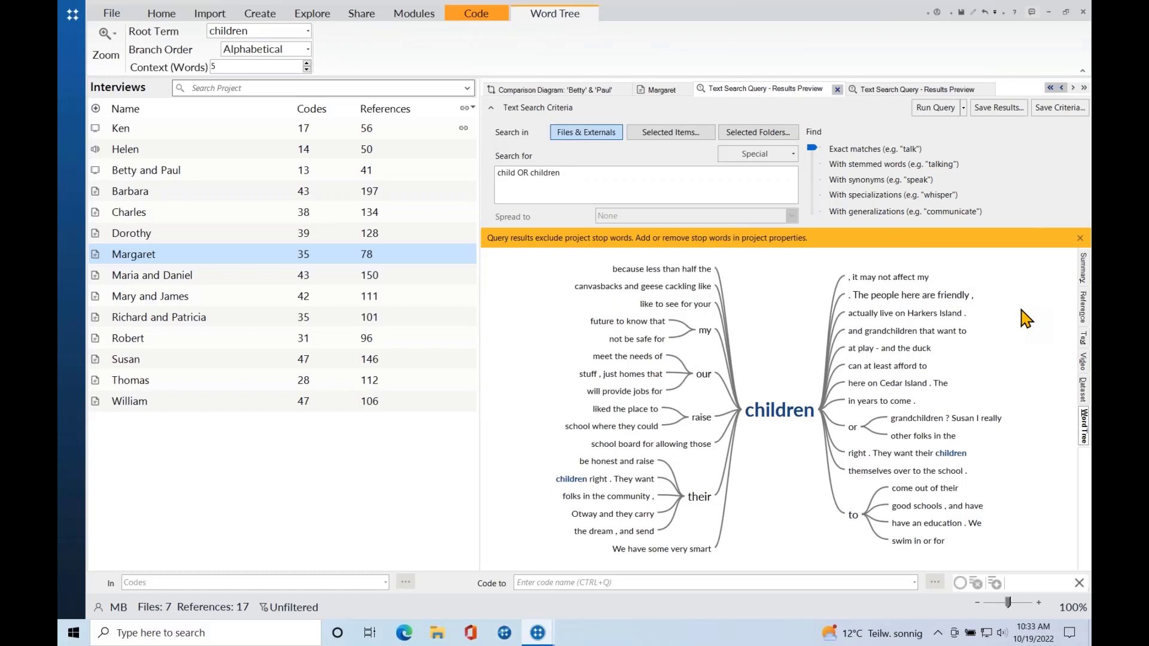
{"action": "left_click", "coordinate": [1083, 305]}
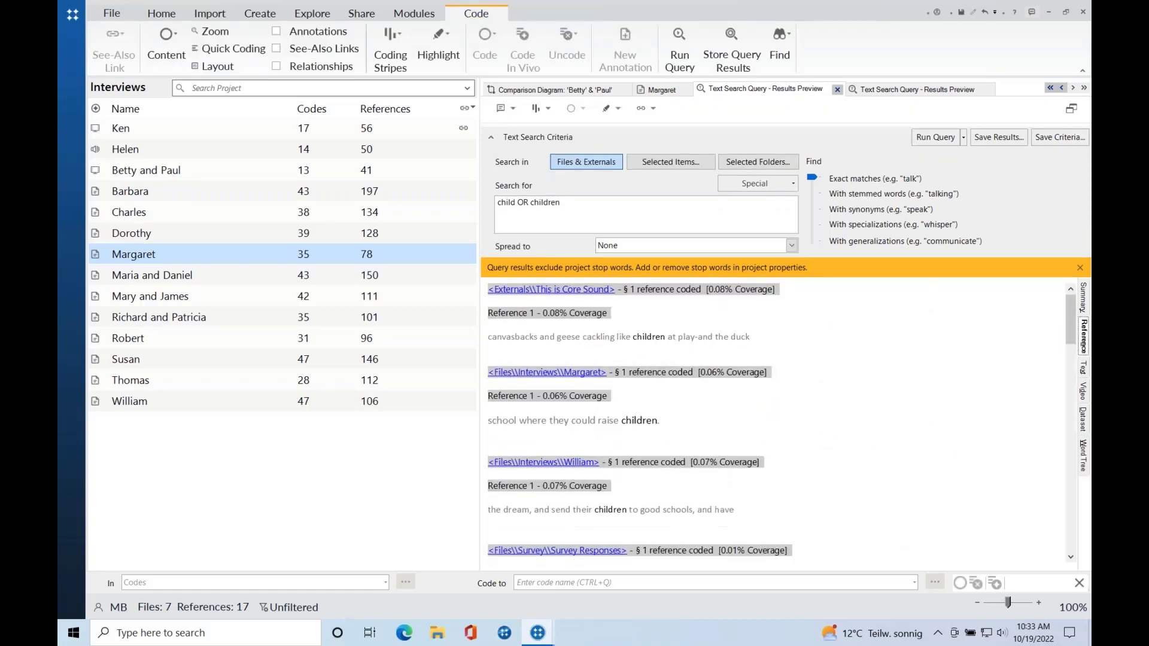
{"action": "left_click", "coordinate": [1084, 298]}
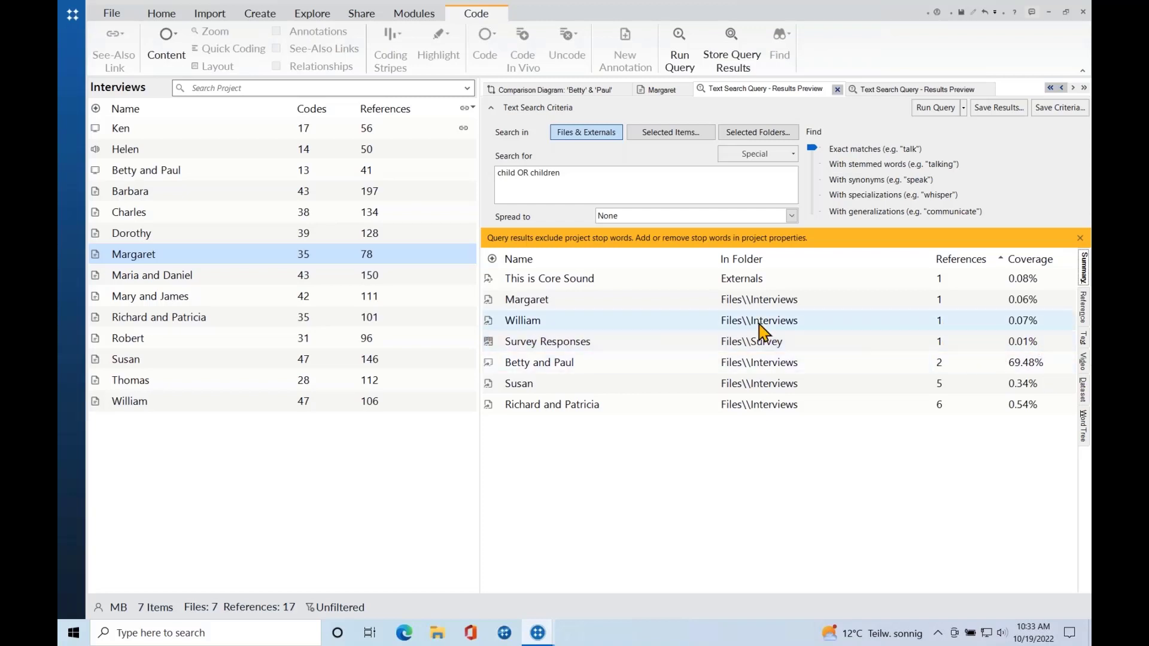
{"action": "left_click", "coordinate": [788, 341]}
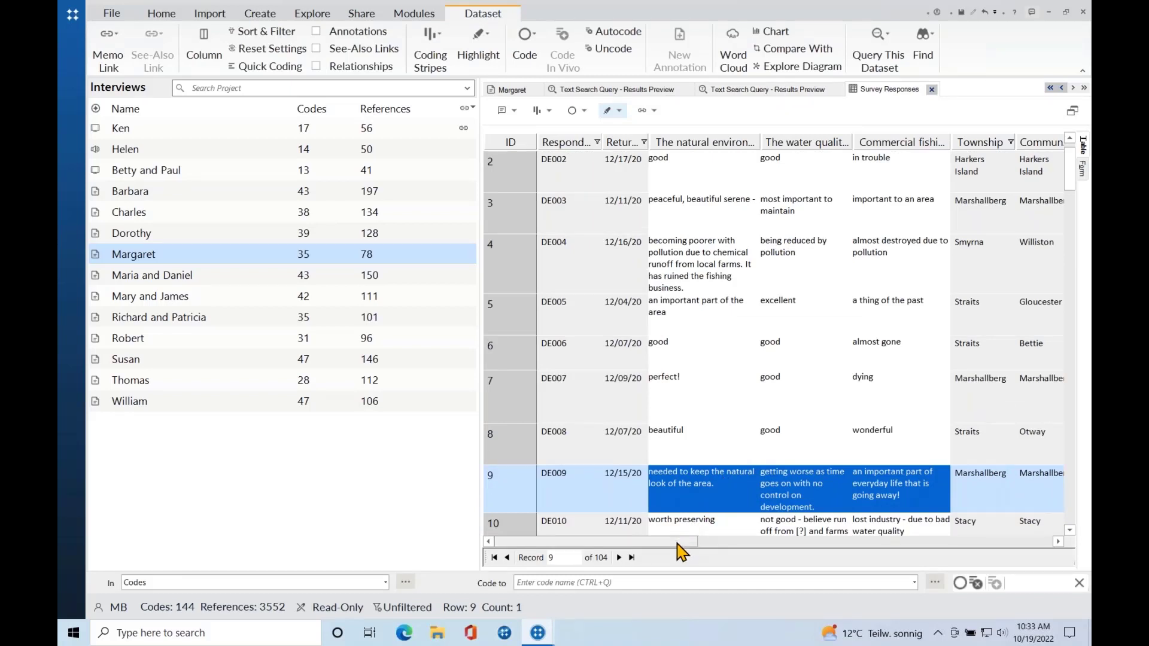
Locate the highlighted word "children" in record 9 and widen the column on types of development the respondent would not like to see.
{"action": "left_click_drag", "start_coordinate": [676, 544], "coordinate": [1011, 562]}
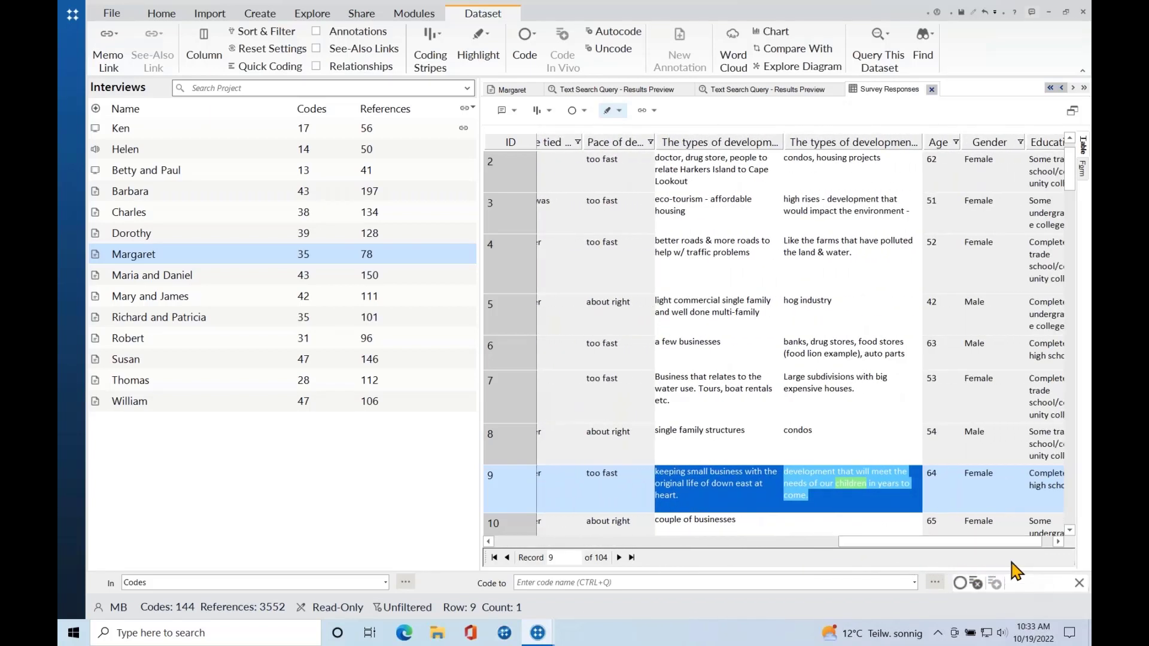
{"action": "left_click", "coordinate": [855, 502]}
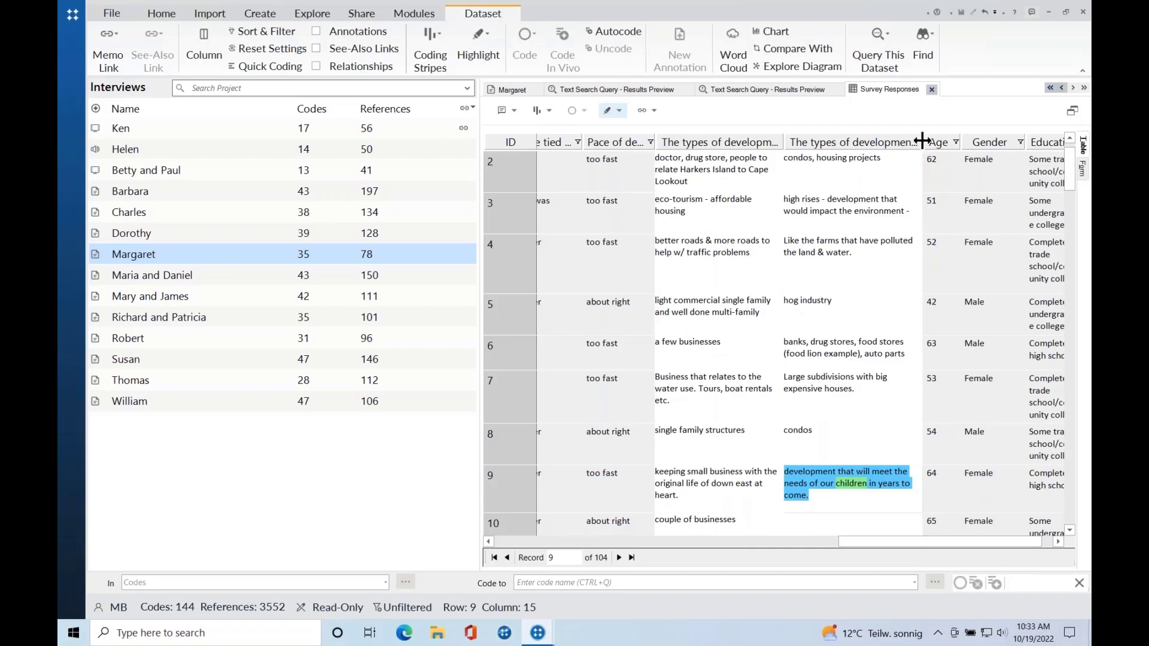
{"action": "left_click_drag", "start_coordinate": [922, 141], "coordinate": [987, 138]}
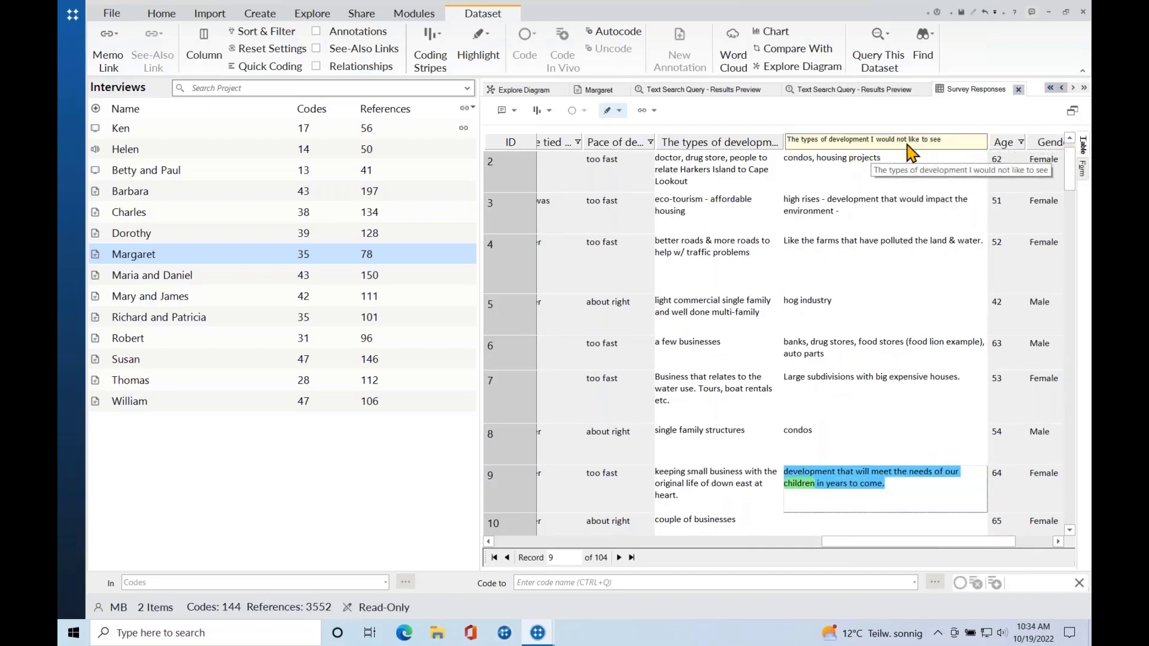
{"action": "left_click", "coordinate": [914, 492]}
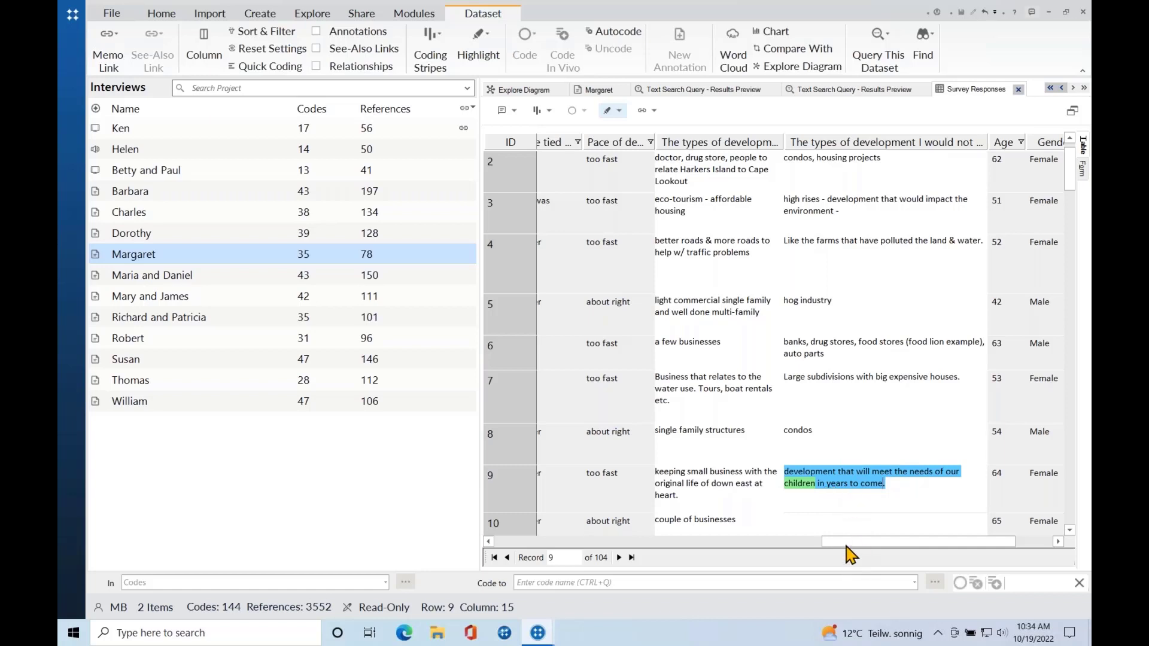
Look across the survey dataset's columns from Respondent to Income, comparing the open-ended answers with the classifying fields.
{"action": "left_click_drag", "start_coordinate": [848, 542], "coordinate": [514, 527]}
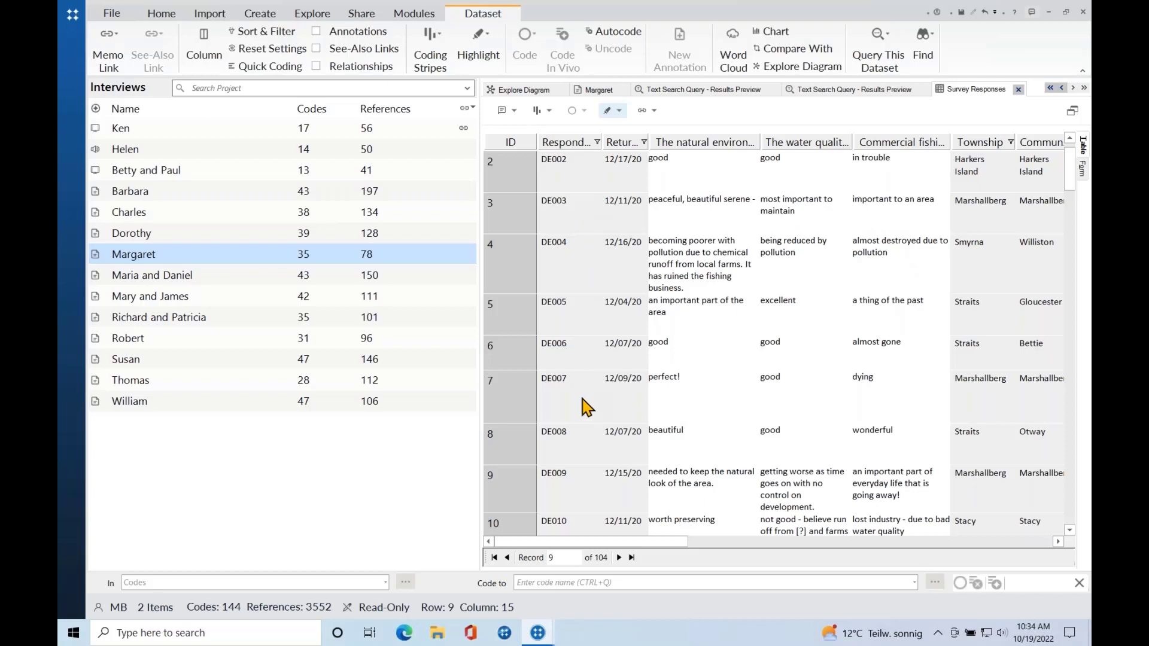
{"action": "left_click_drag", "start_coordinate": [660, 541], "coordinate": [775, 545]}
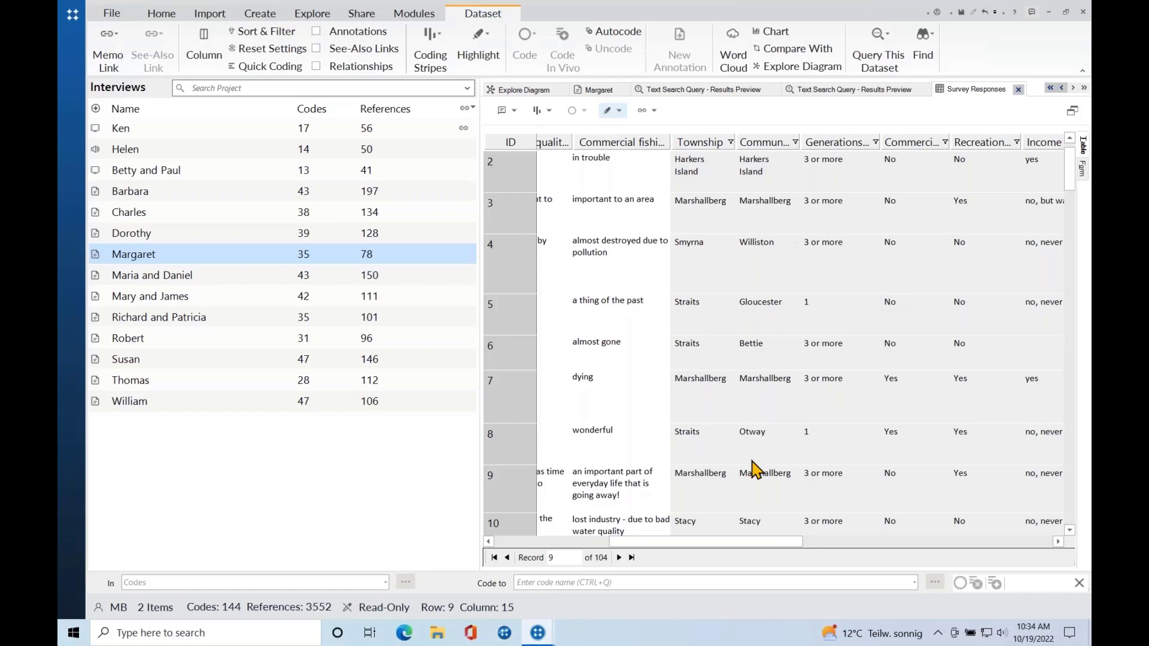
{"action": "left_click_drag", "start_coordinate": [729, 548], "coordinate": [601, 545]}
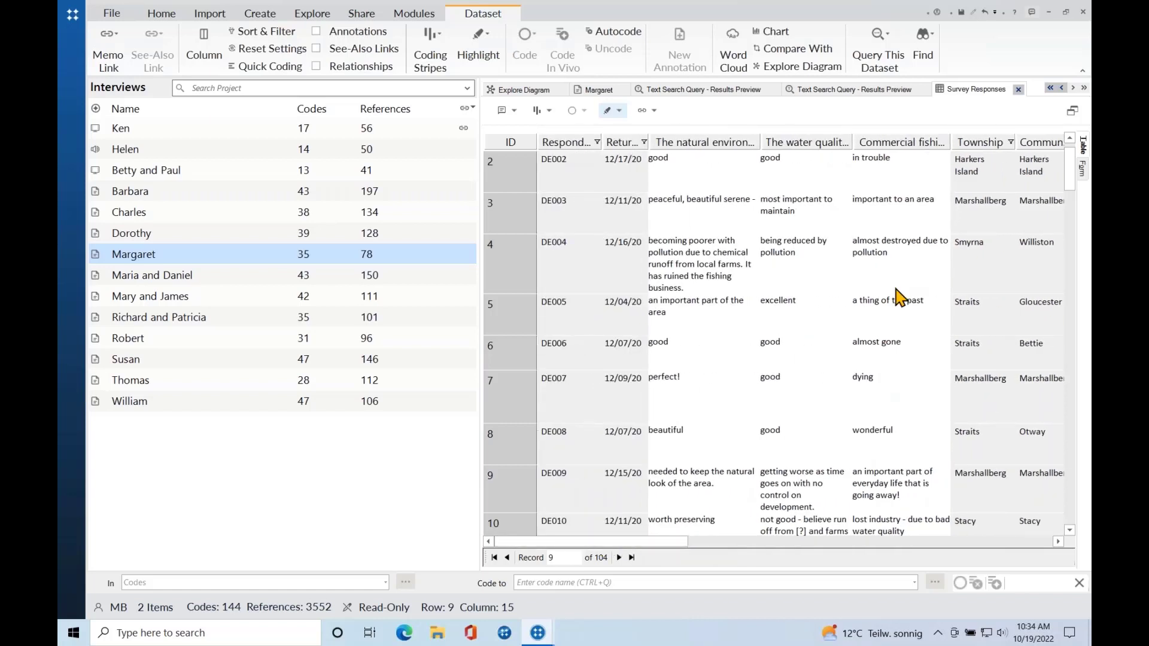
Select record 4's whole answer on the natural environment and review the coding and annotation commands available for it, leaving it uncoded.
{"action": "left_click", "coordinate": [696, 288]}
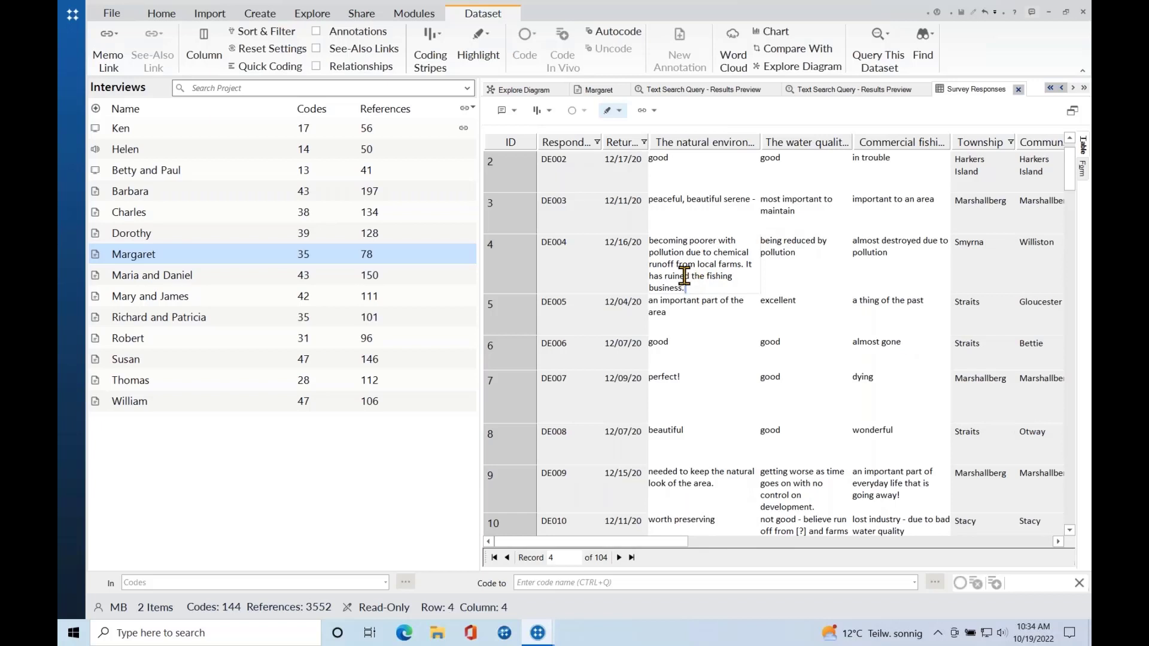
{"action": "left_click_drag", "start_coordinate": [685, 288], "coordinate": [654, 244]}
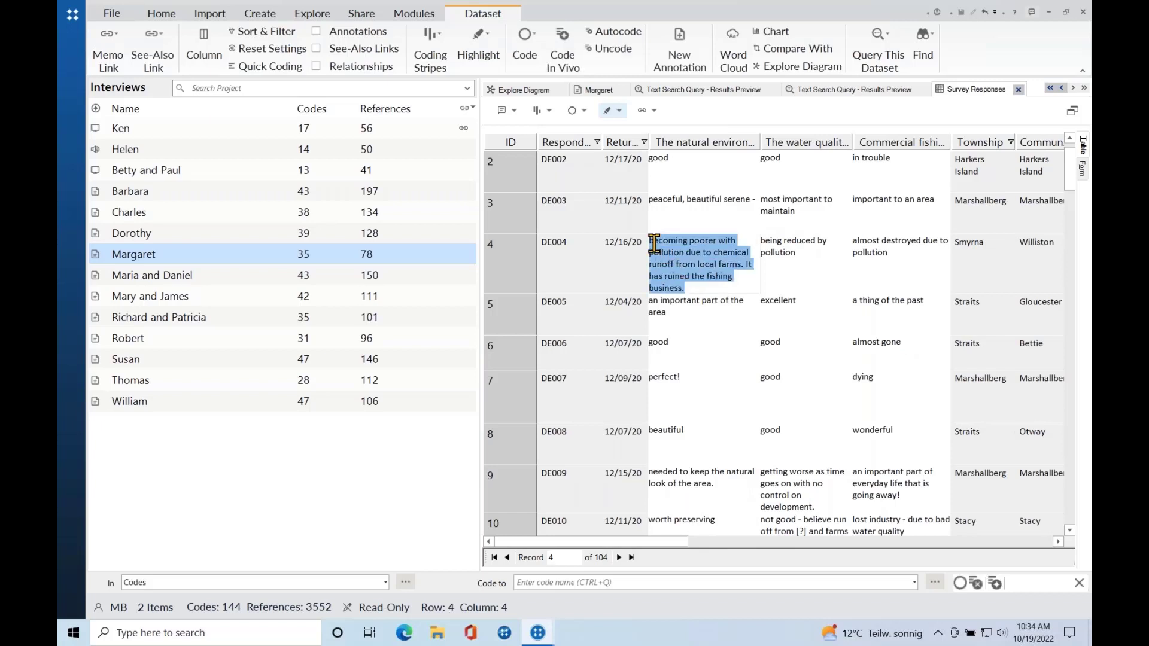
{"action": "right_click", "coordinate": [692, 259]}
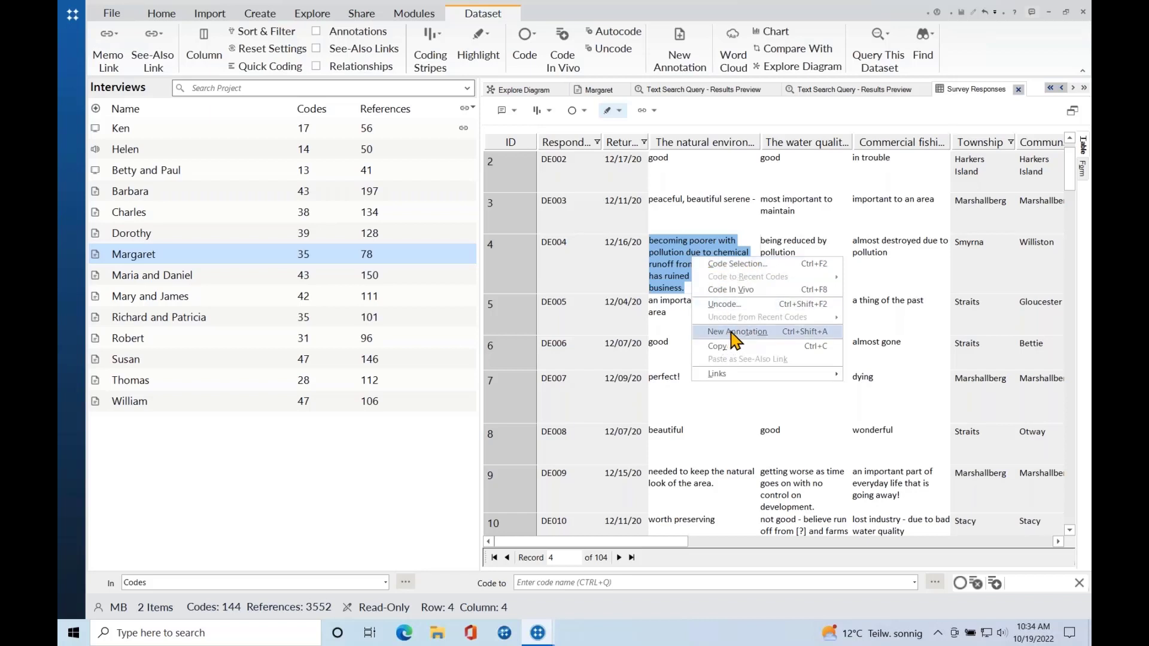
{"action": "left_click", "coordinate": [684, 275]}
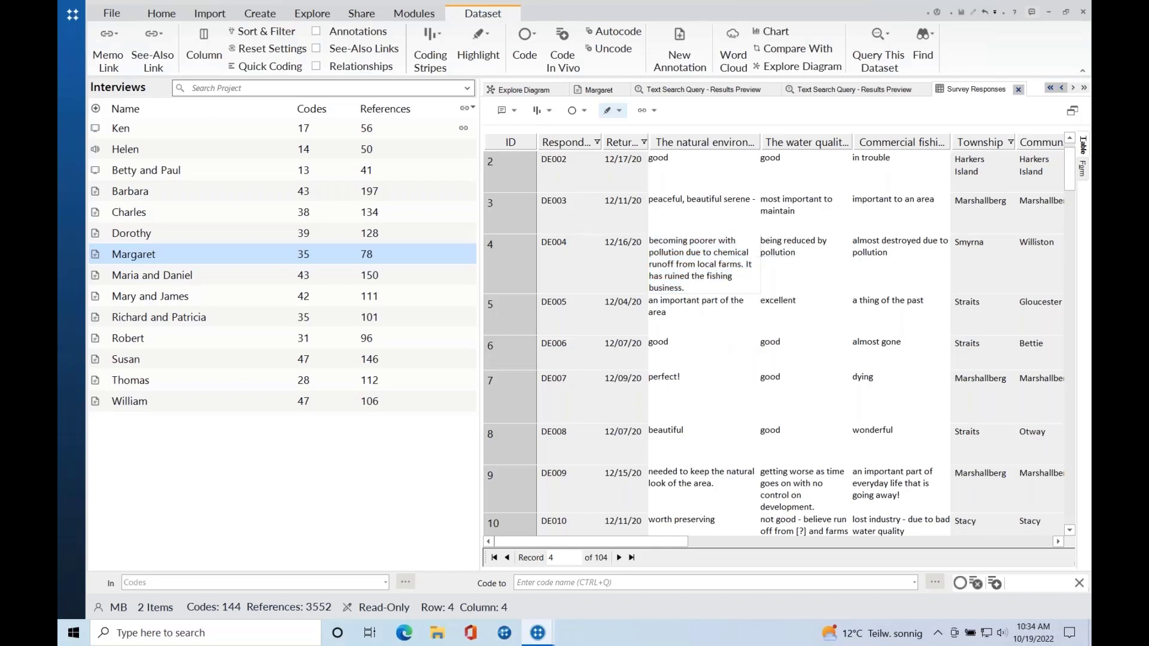
{"action": "key", "text": "ctrl+a"}
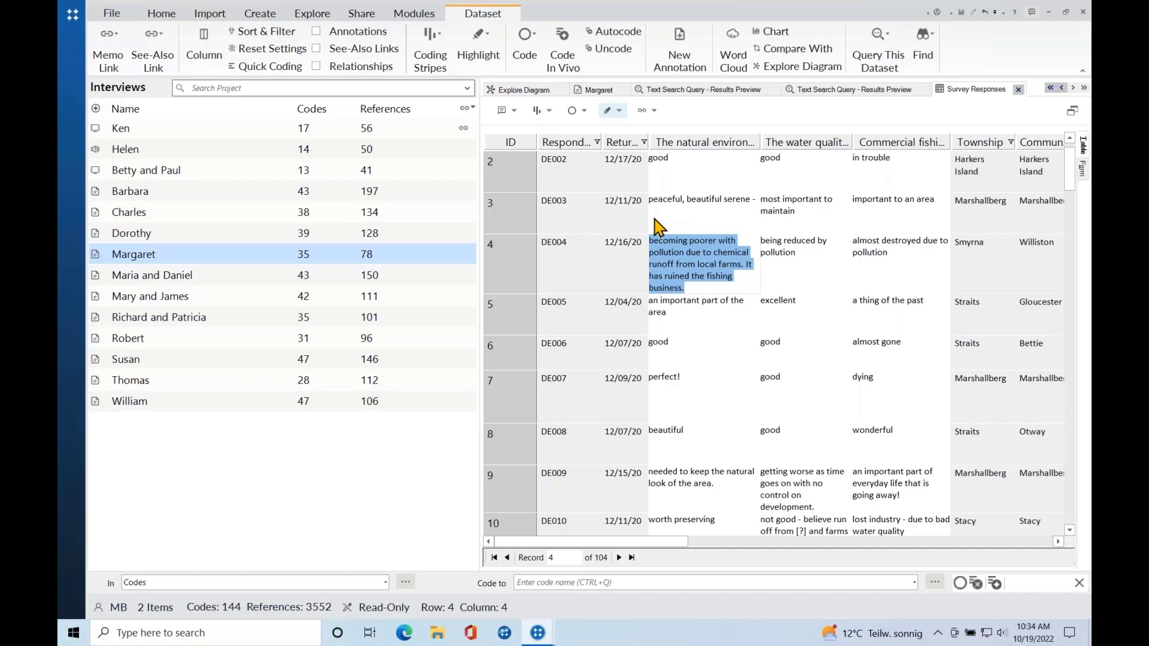
{"action": "left_click", "coordinate": [409, 473]}
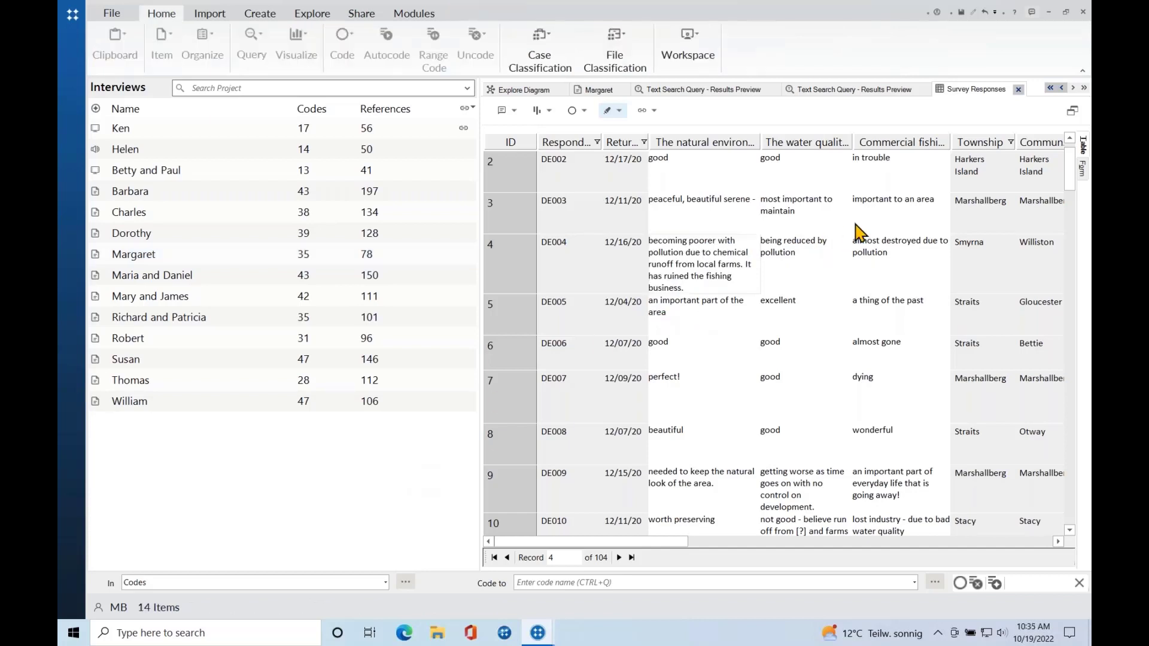
Look through the survey records down to about record 35 for passages with coding highlights.
{"action": "scroll", "coordinate": [858, 285], "scroll_direction": "down", "scroll_amount": 3}
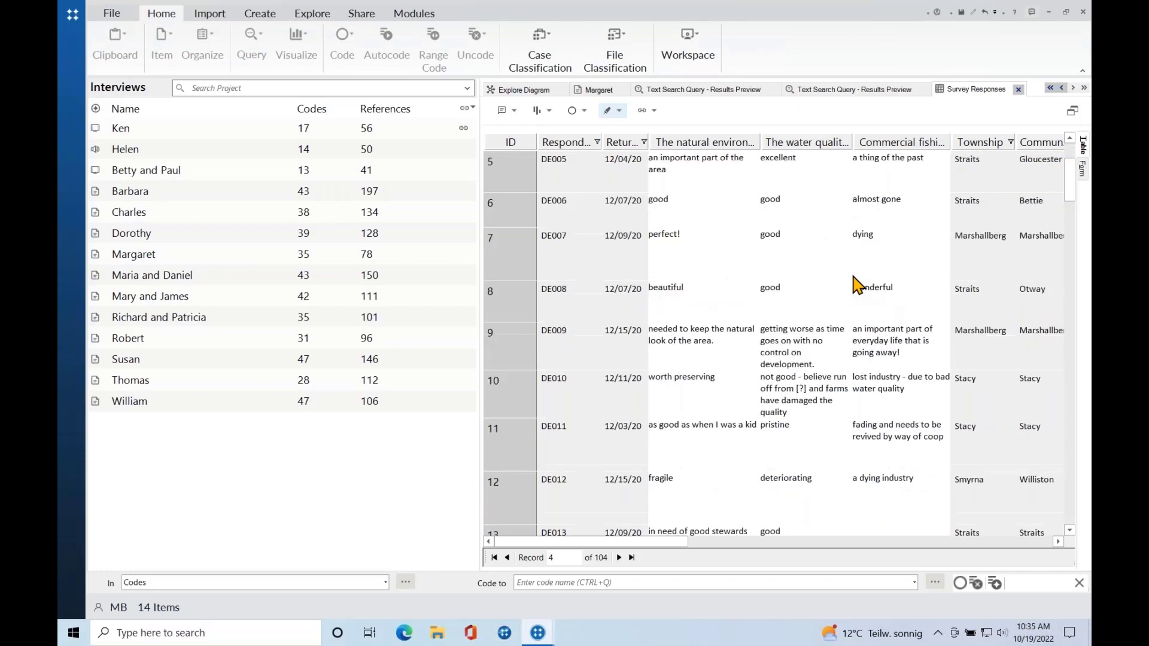
{"action": "scroll", "coordinate": [858, 286], "scroll_direction": "down", "scroll_amount": 3}
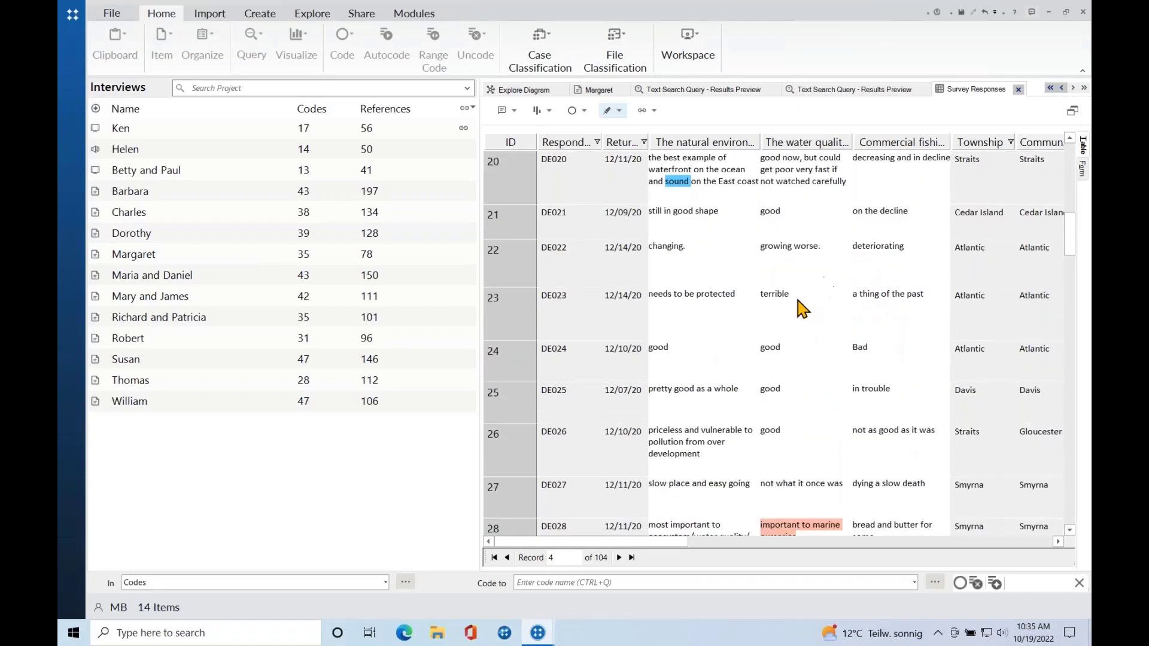
{"action": "scroll", "coordinate": [796, 311], "scroll_direction": "down", "scroll_amount": 2}
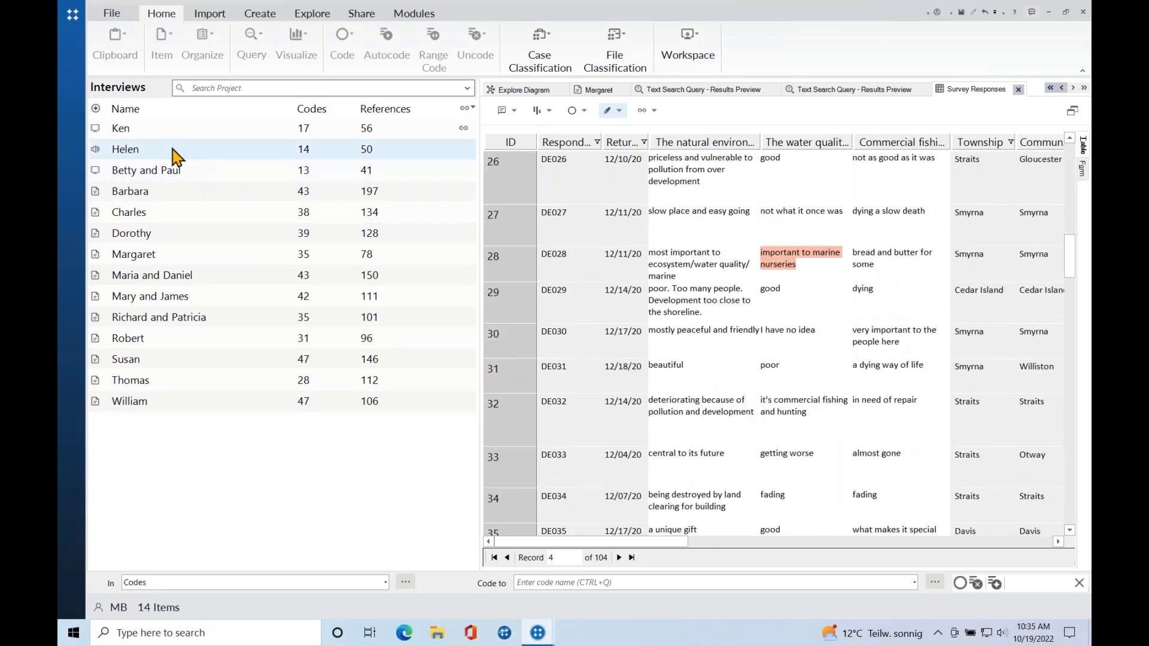
Open the Autocoded Responses codes, expand Autocoded Survey Data, and widen the list so the code names are easier to read.
{"action": "left_click", "coordinate": [70, 101]}
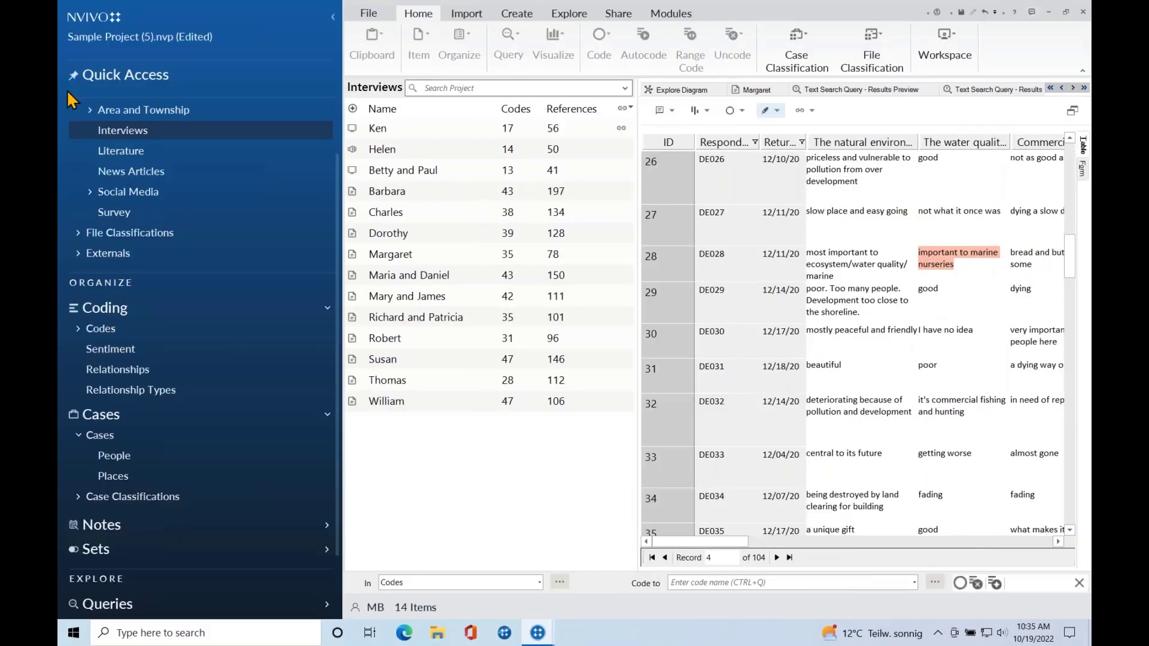
{"action": "left_click", "coordinate": [79, 330]}
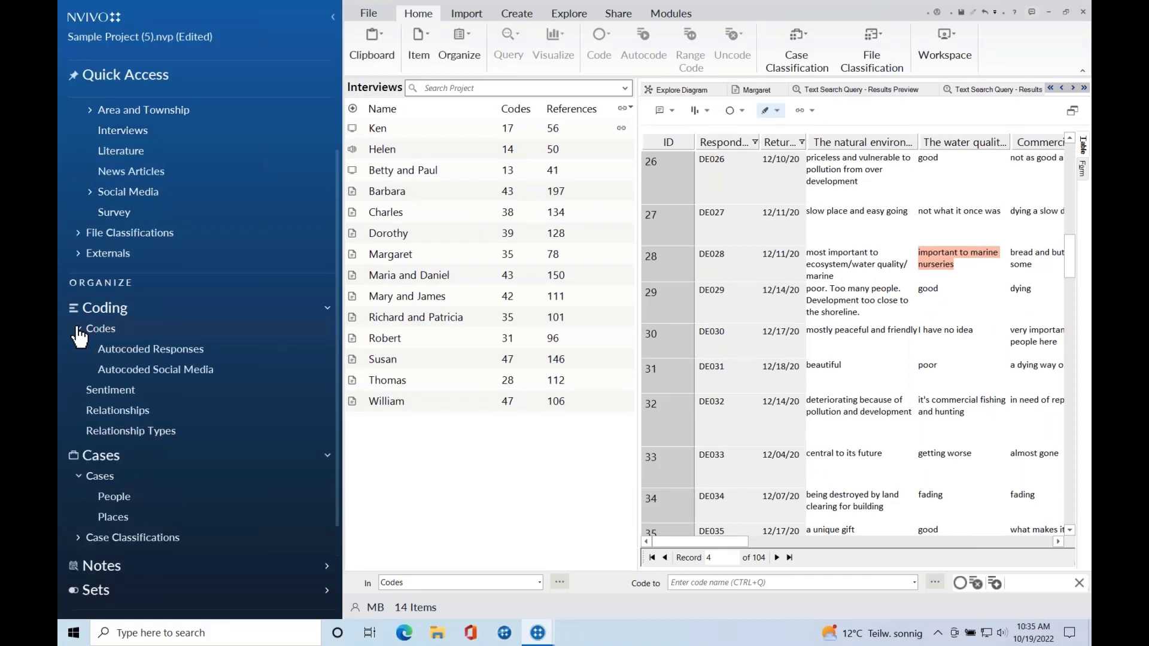
{"action": "left_click", "coordinate": [123, 352]}
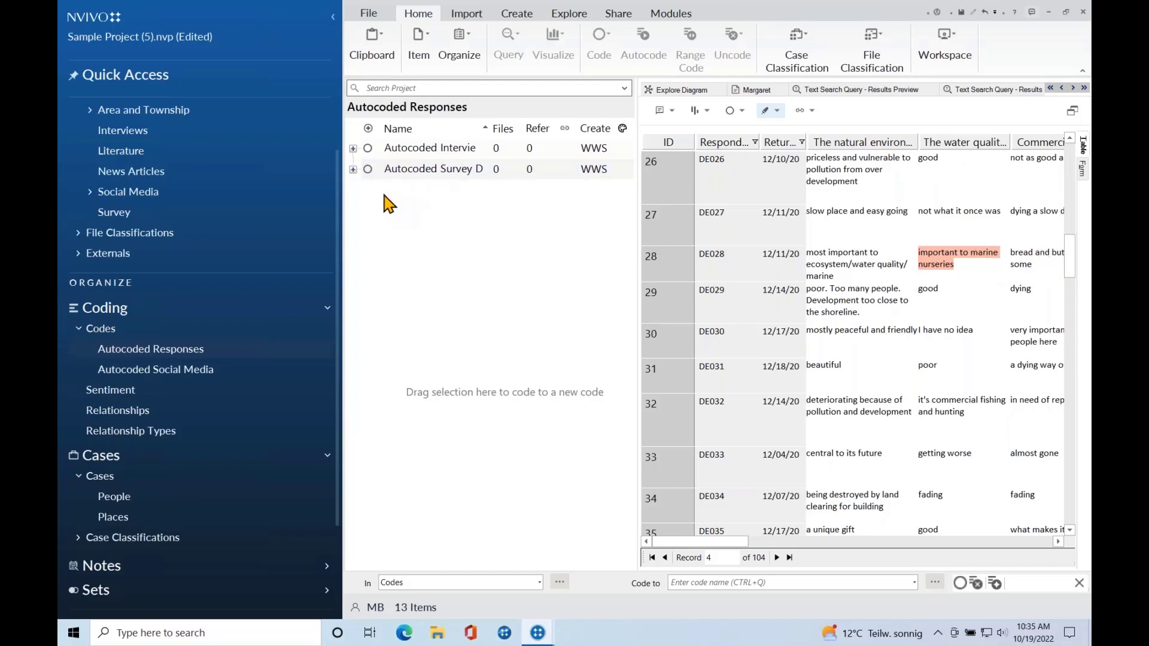
{"action": "left_click", "coordinate": [353, 170]}
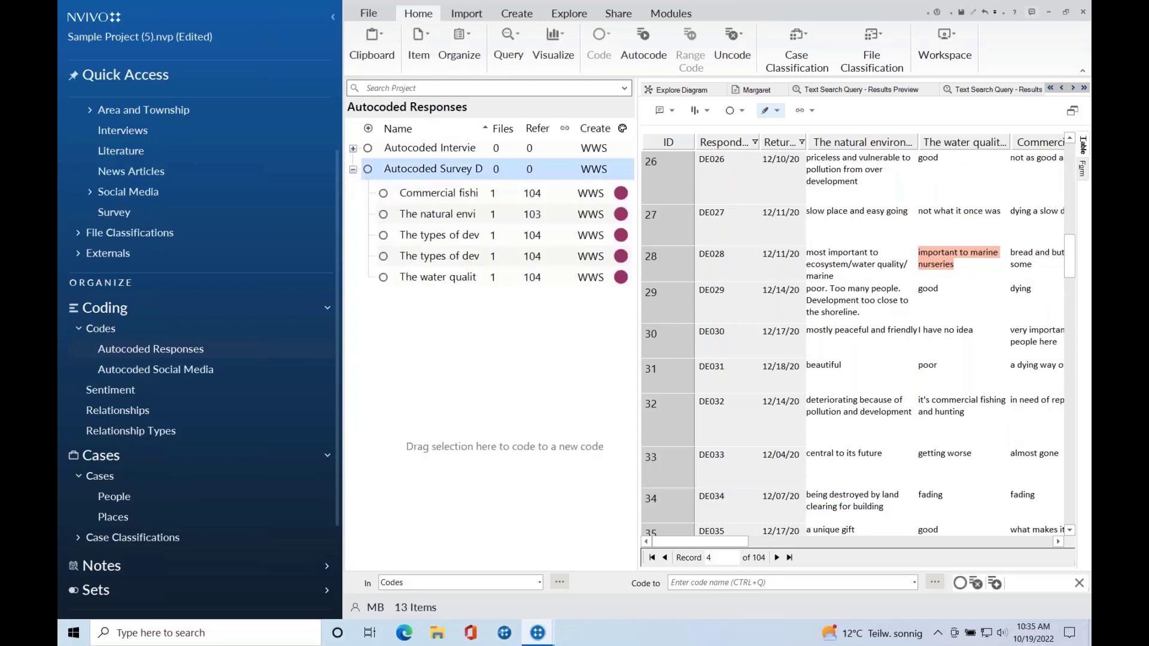
{"action": "left_click", "coordinate": [333, 24]}
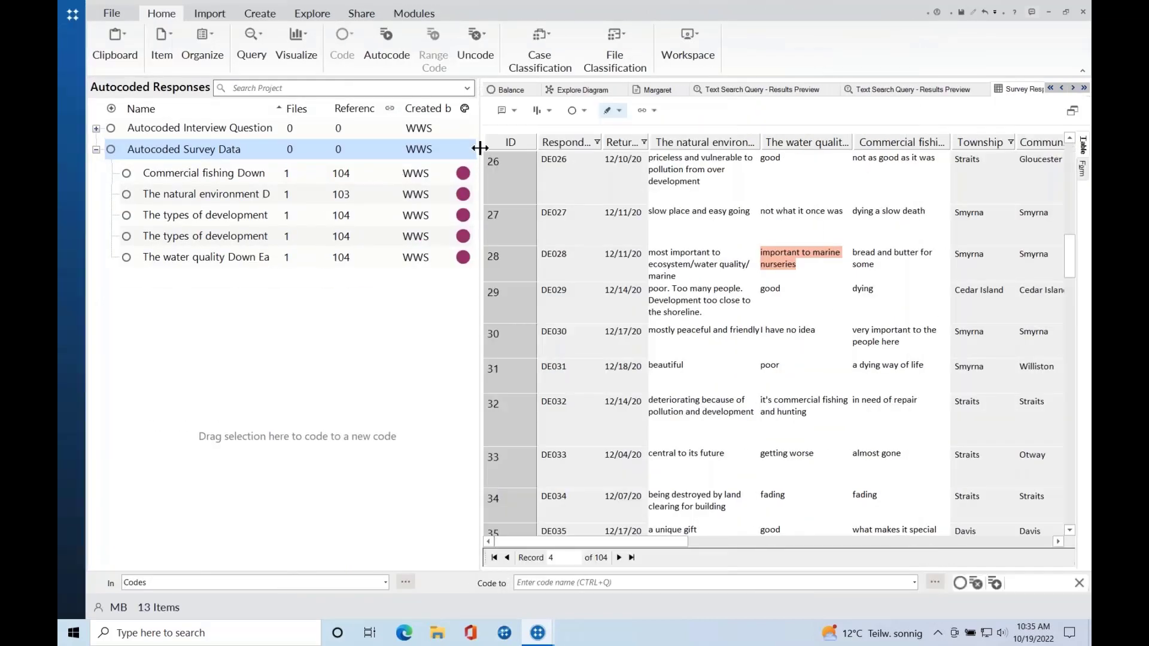
{"action": "left_click_drag", "start_coordinate": [480, 148], "coordinate": [583, 156]}
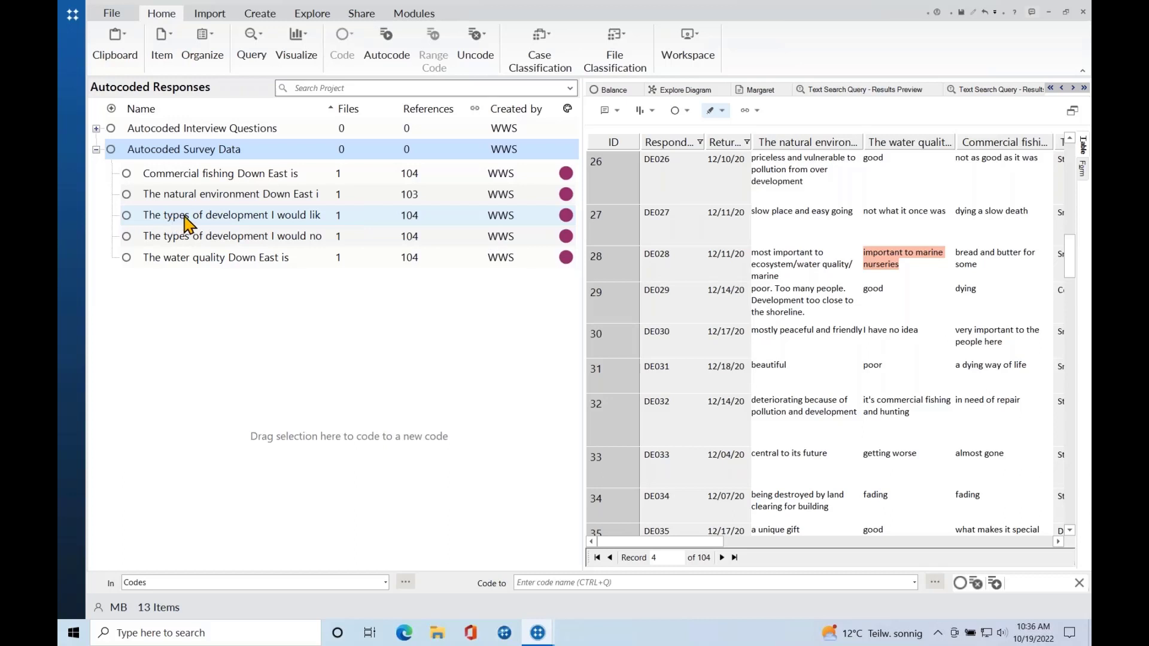
Create a word cloud from the autocoded code on the types of development respondents would like.
{"action": "right_click", "coordinate": [243, 216]}
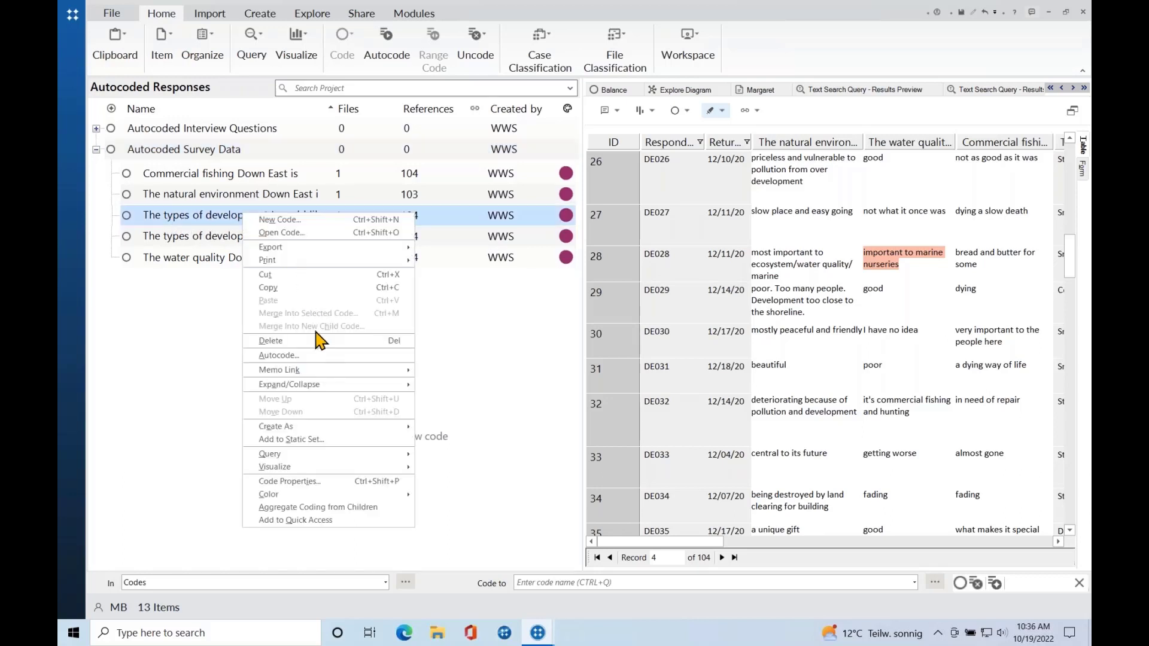
{"action": "mouse_move", "coordinate": [307, 465]}
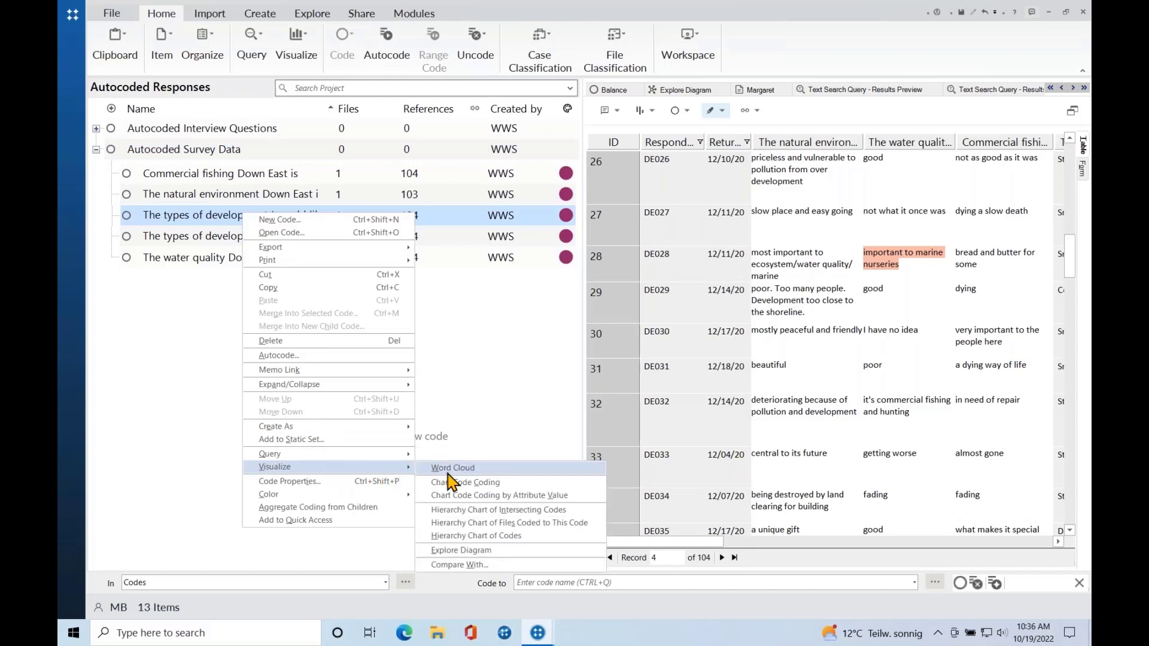
{"action": "left_click", "coordinate": [453, 479]}
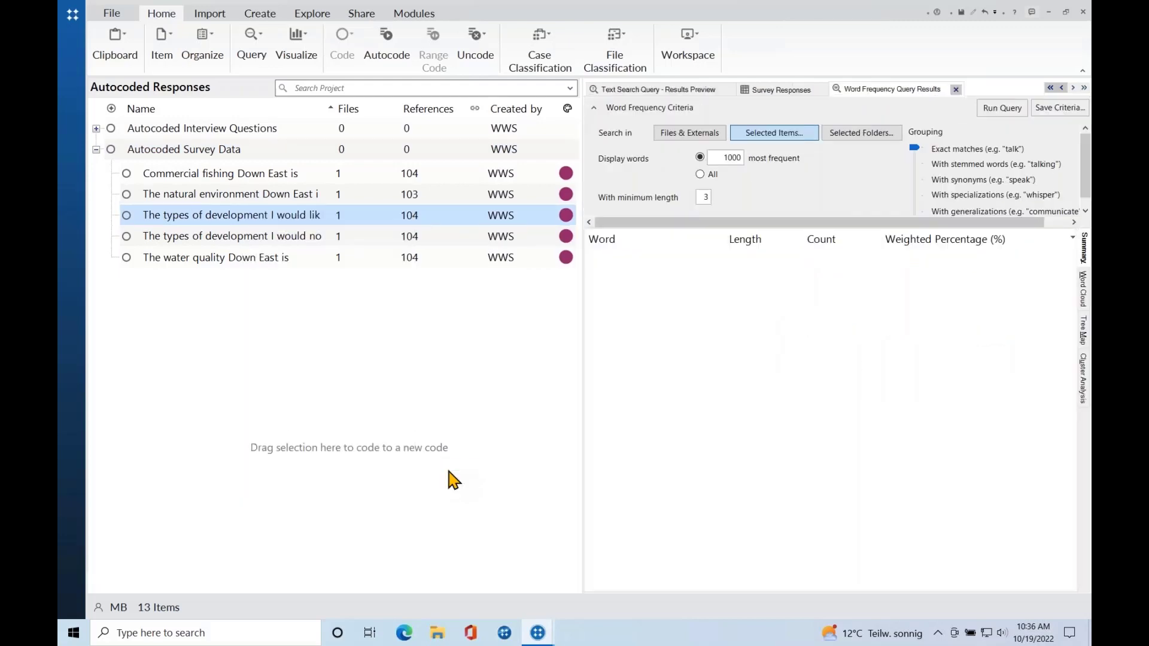
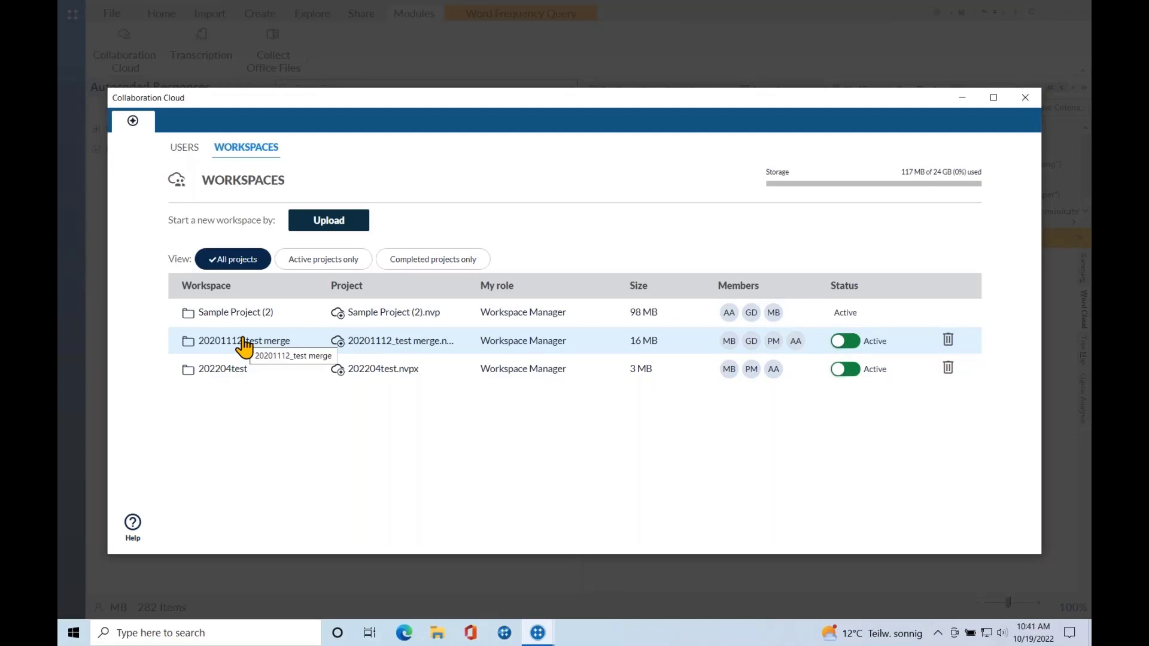
Open the 20201112_test merge workspace, show the version history of the ready-to-merge collaborator's project, and read the V2 notes.
{"action": "left_click", "coordinate": [244, 342]}
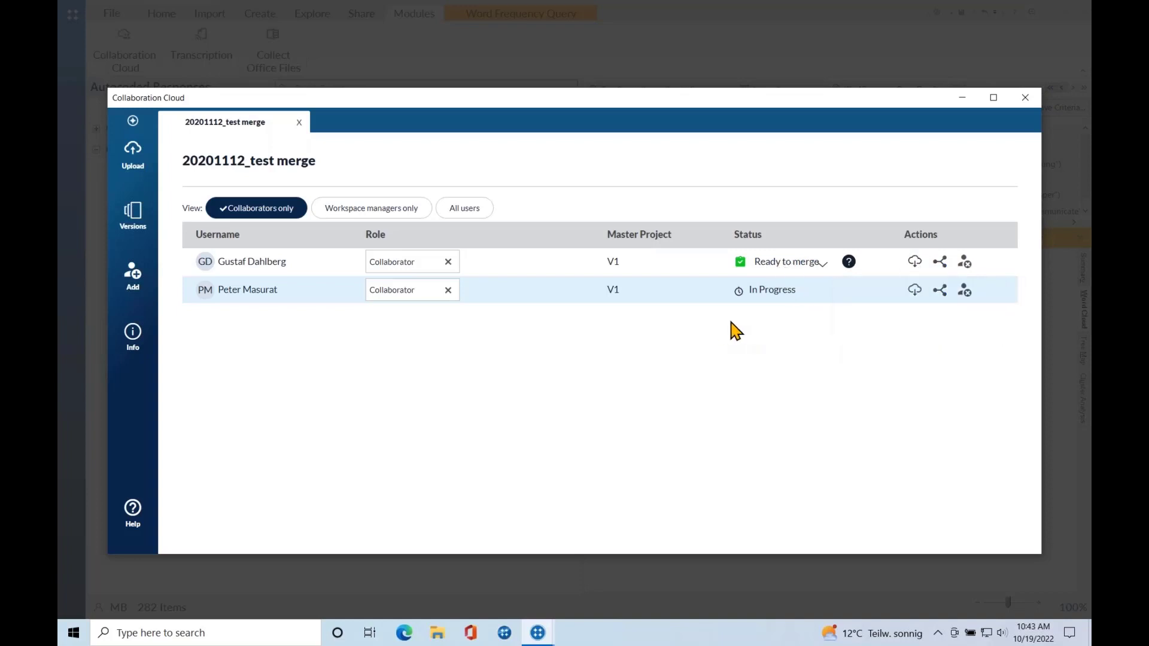
{"action": "left_click", "coordinate": [137, 215]}
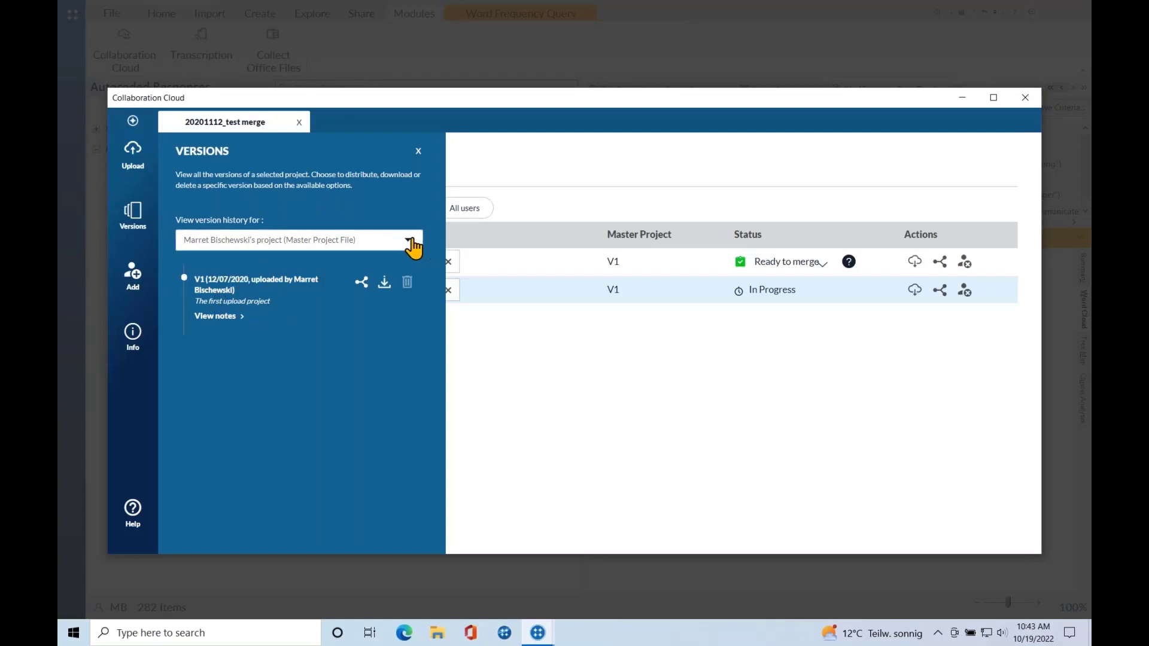
{"action": "left_click", "coordinate": [421, 246]}
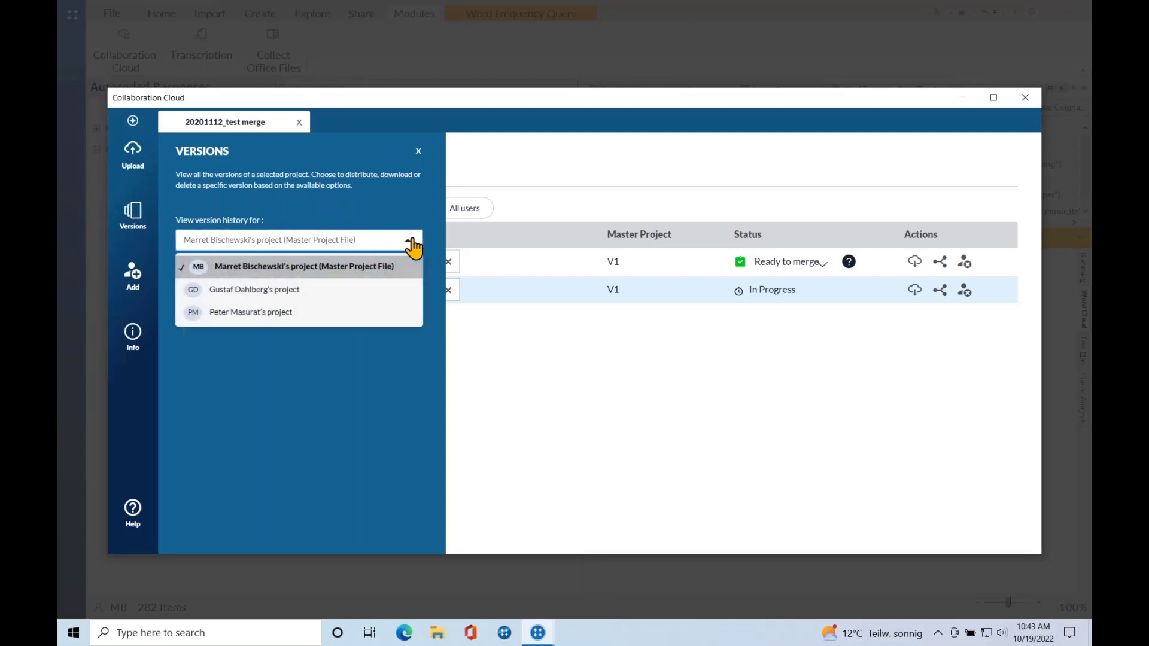
{"action": "left_click", "coordinate": [258, 293]}
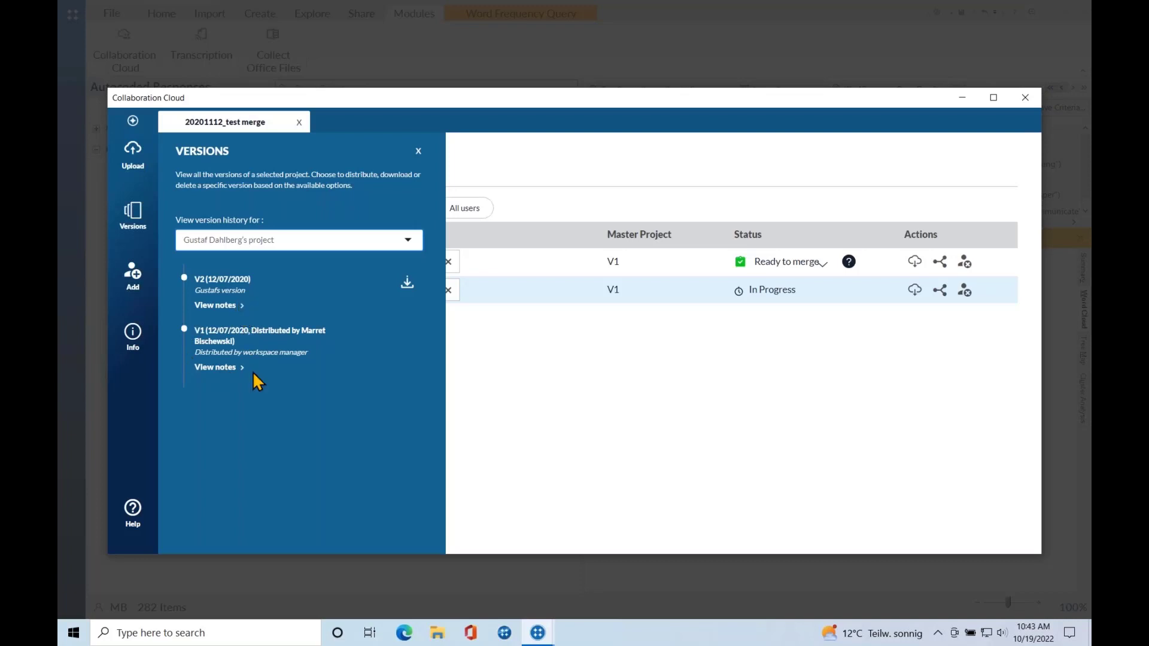
{"action": "left_click", "coordinate": [215, 306]}
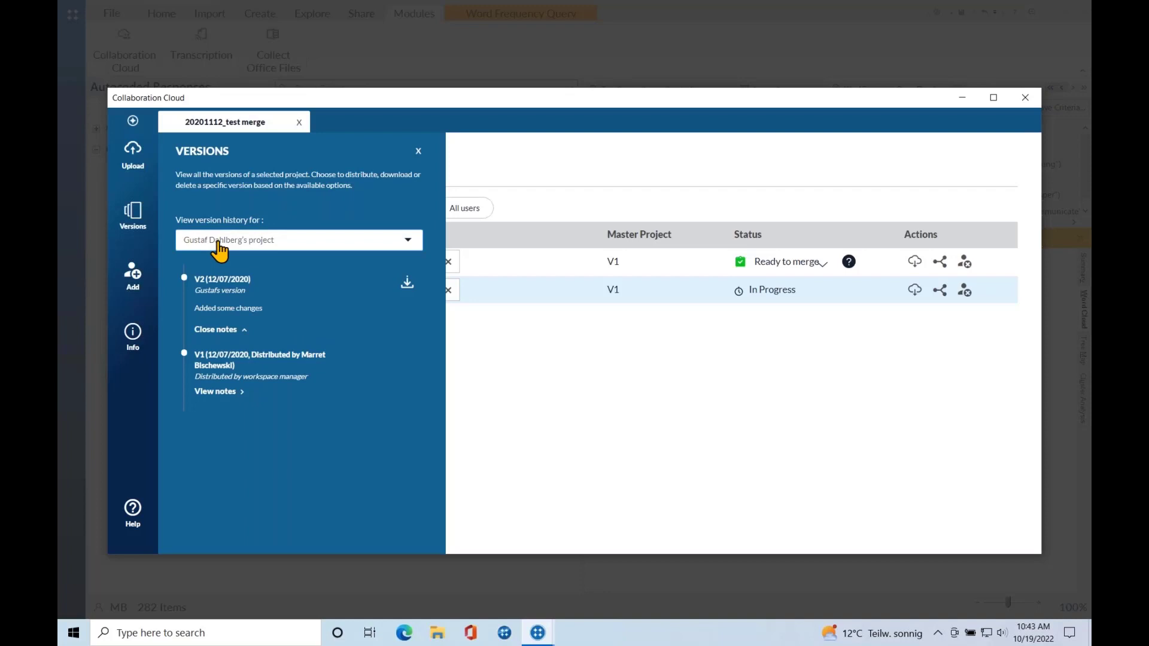
Review the selectable users and the Workspace Manager and Collaborator roles for adding users to the workspace, and close the form without adding anyone.
{"action": "left_click", "coordinate": [135, 275]}
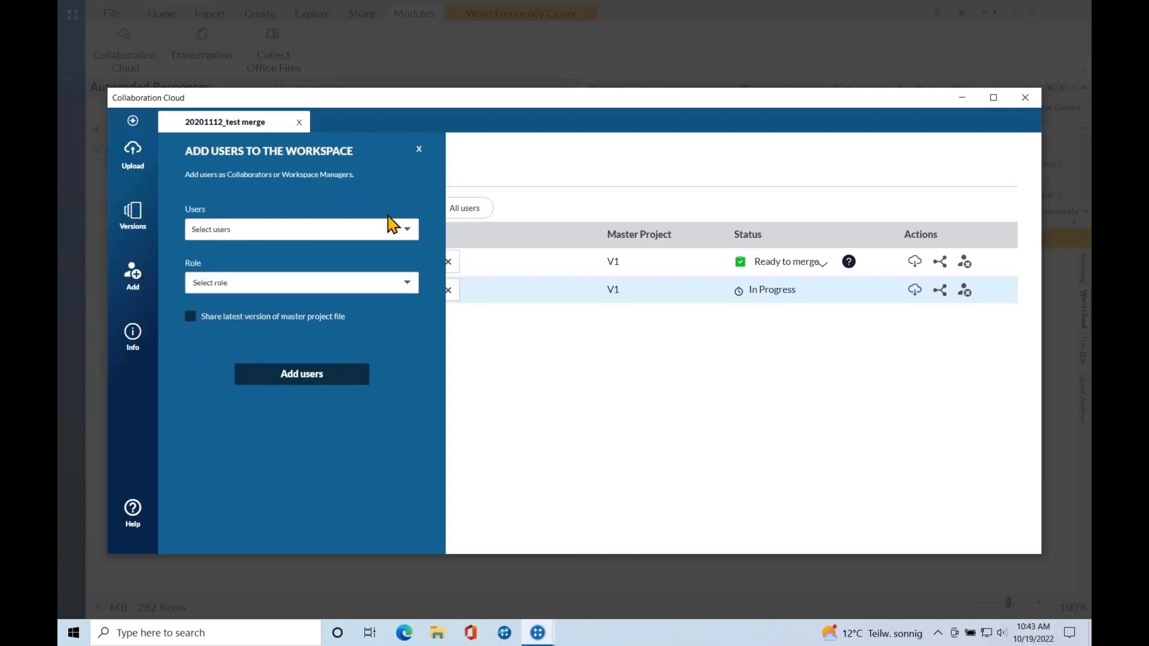
{"action": "left_click", "coordinate": [405, 232]}
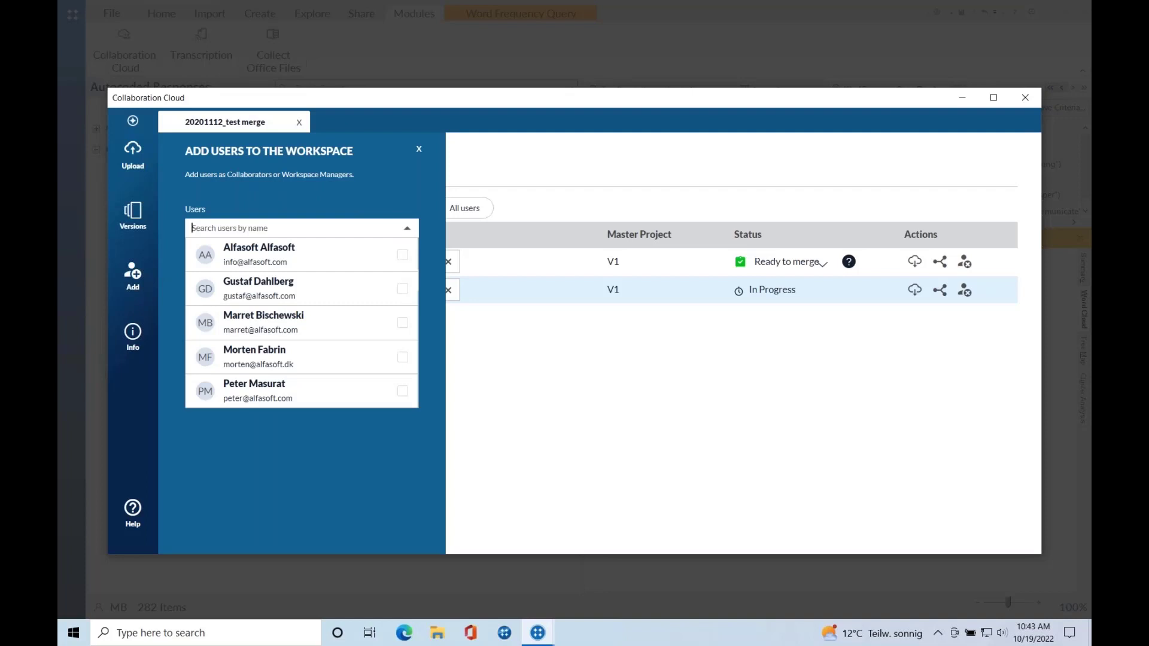
{"action": "left_click", "coordinate": [426, 225]}
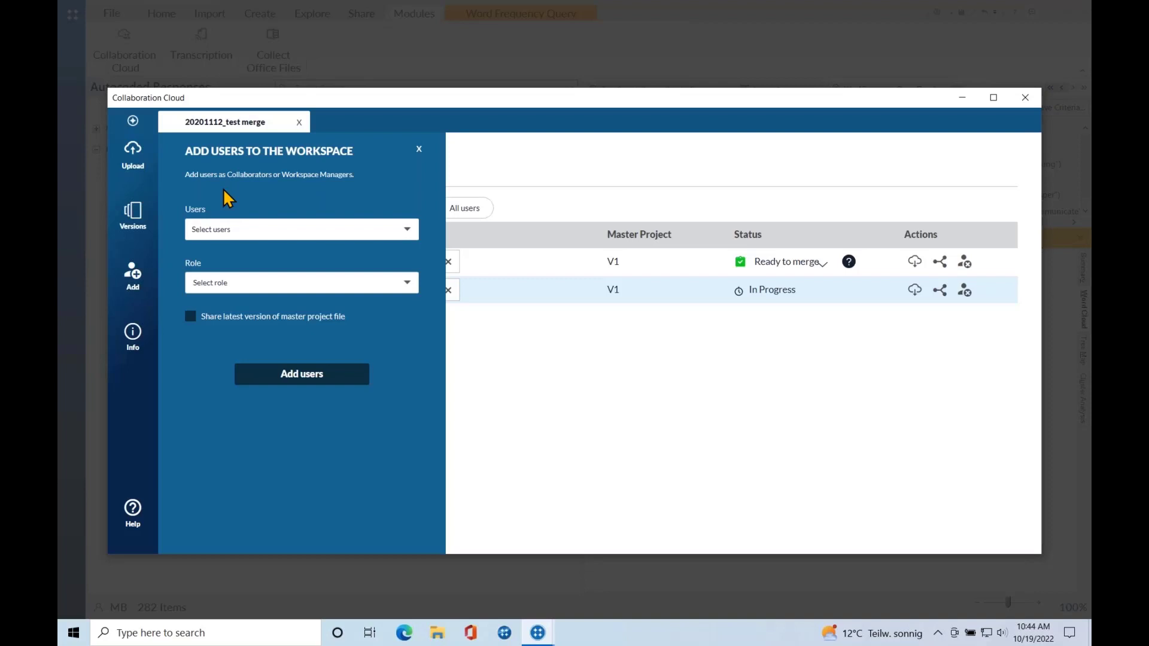
{"action": "left_click", "coordinate": [392, 286]}
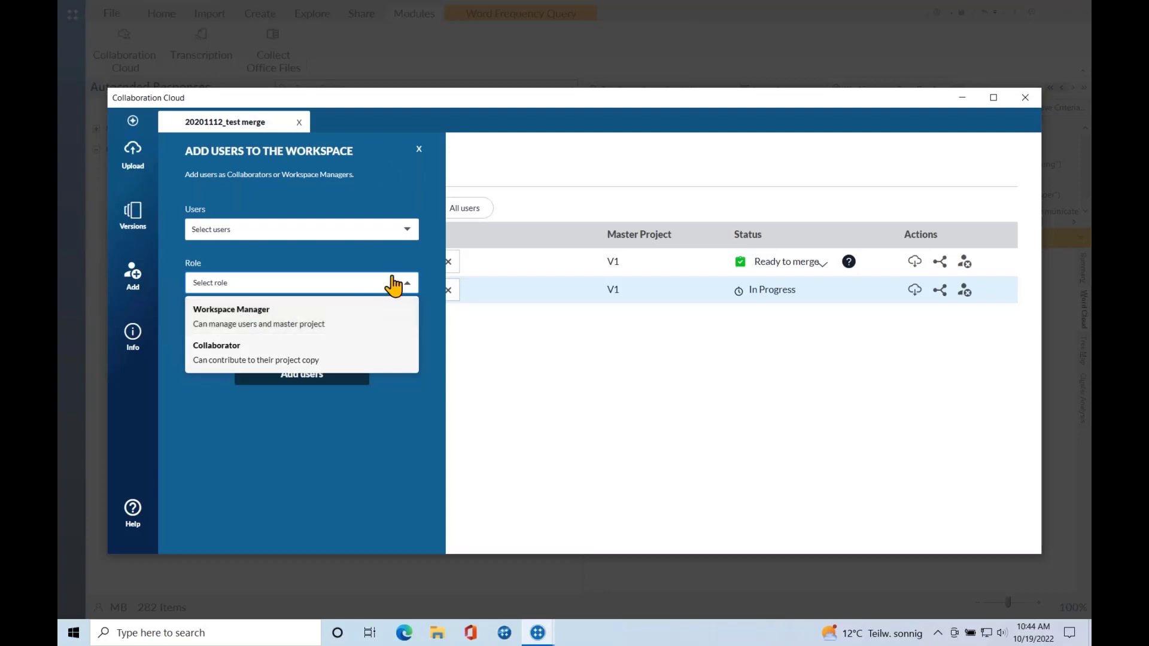
{"action": "left_click", "coordinate": [384, 171]}
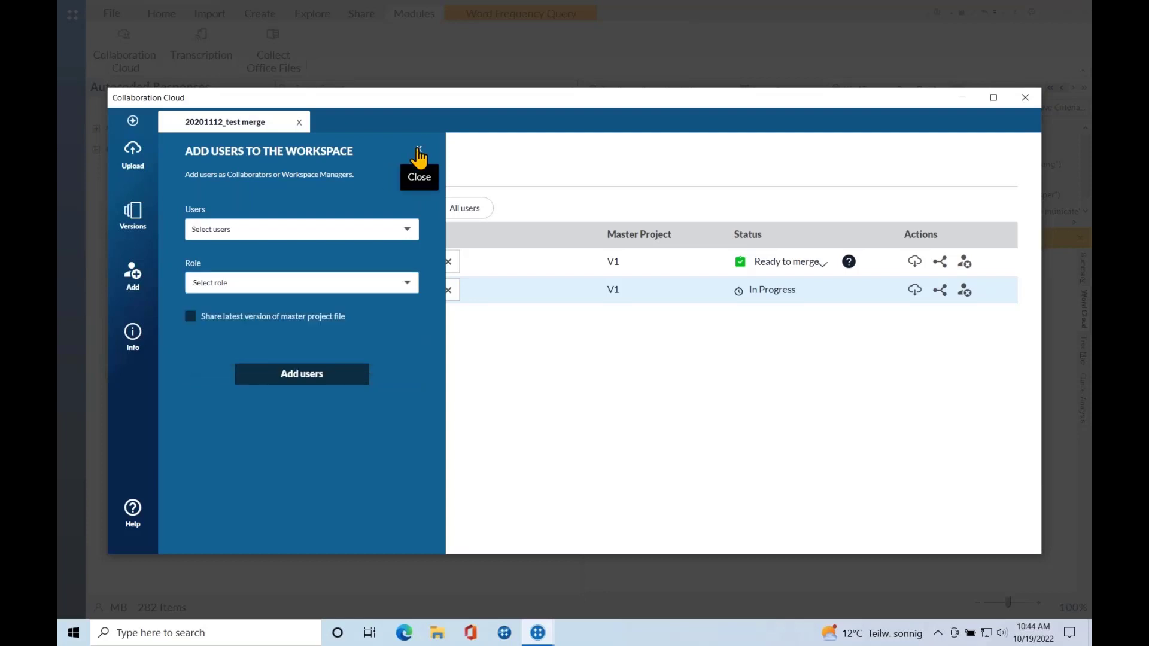
{"action": "left_click", "coordinate": [419, 151]}
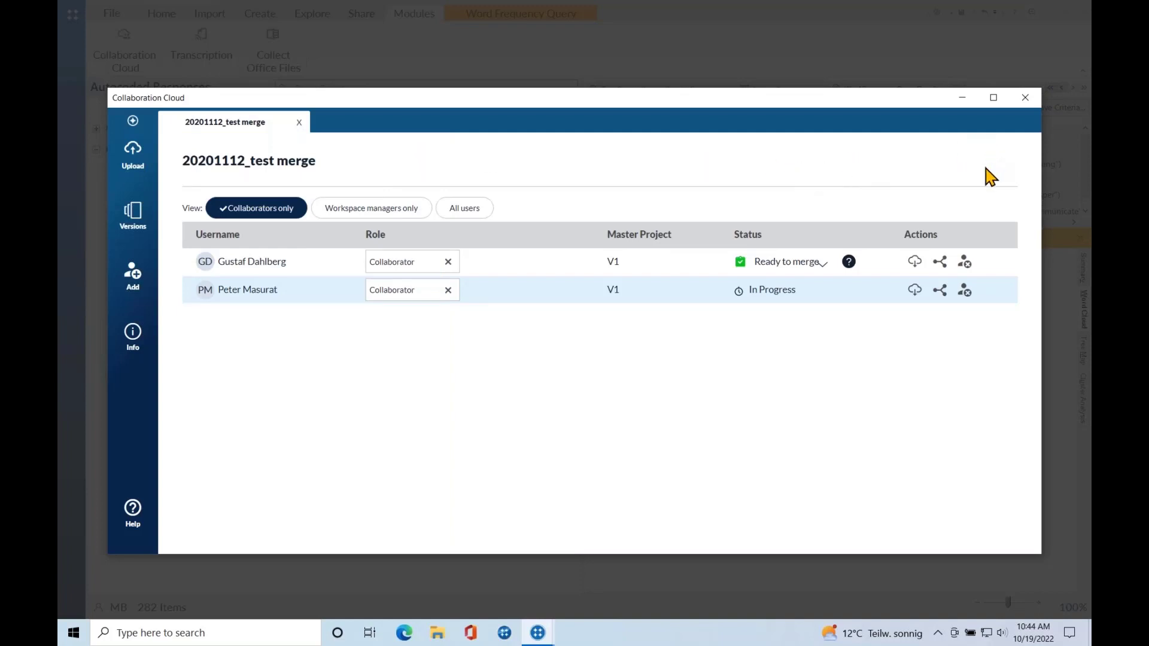
Close the Collaboration Cloud window and switch to the presentation slide on the languages NVivo Transcription supports.
{"action": "left_click", "coordinate": [1027, 97]}
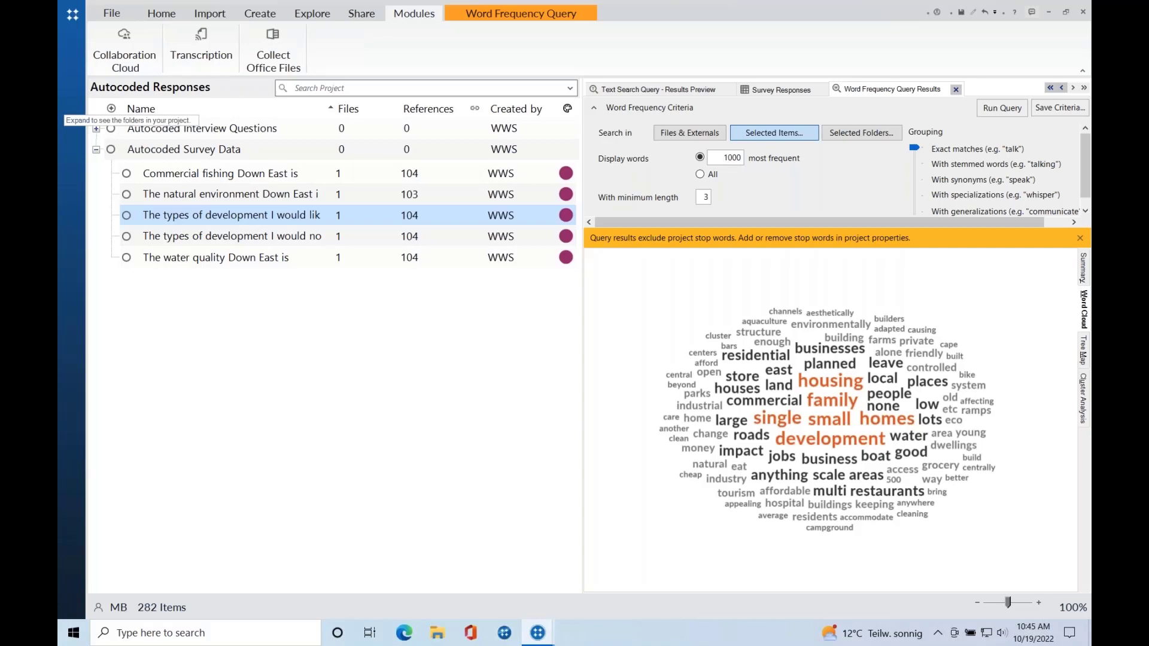
{"action": "key", "text": "ctrl+Left"}
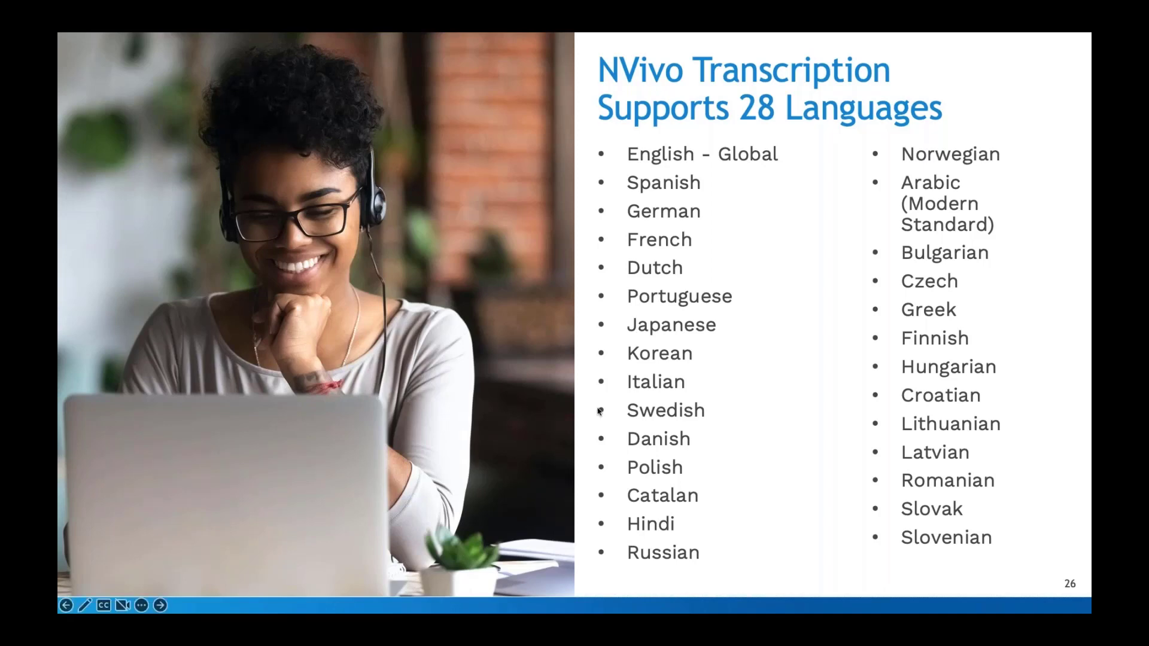
Switch from the presentation to the NVivo Transcription page in Chrome and enlarge the browser window.
{"action": "left_click", "coordinate": [540, 419]}
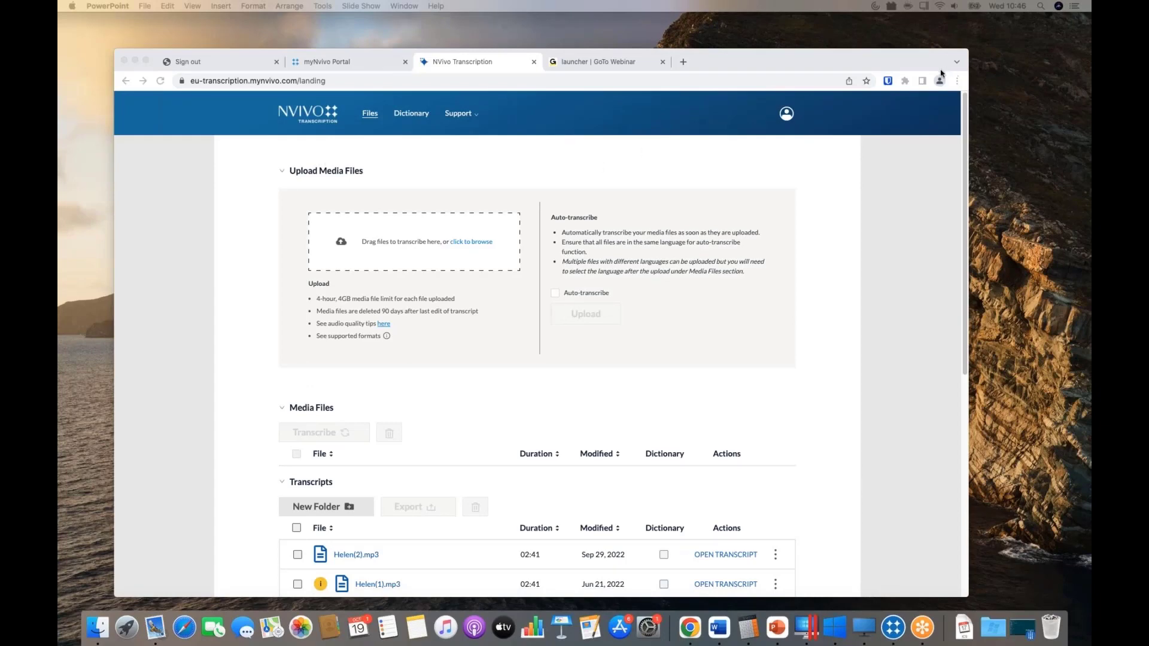
{"action": "left_click", "coordinate": [965, 53]}
{"action": "left_click_drag", "start_coordinate": [964, 52], "coordinate": [1018, 31]}
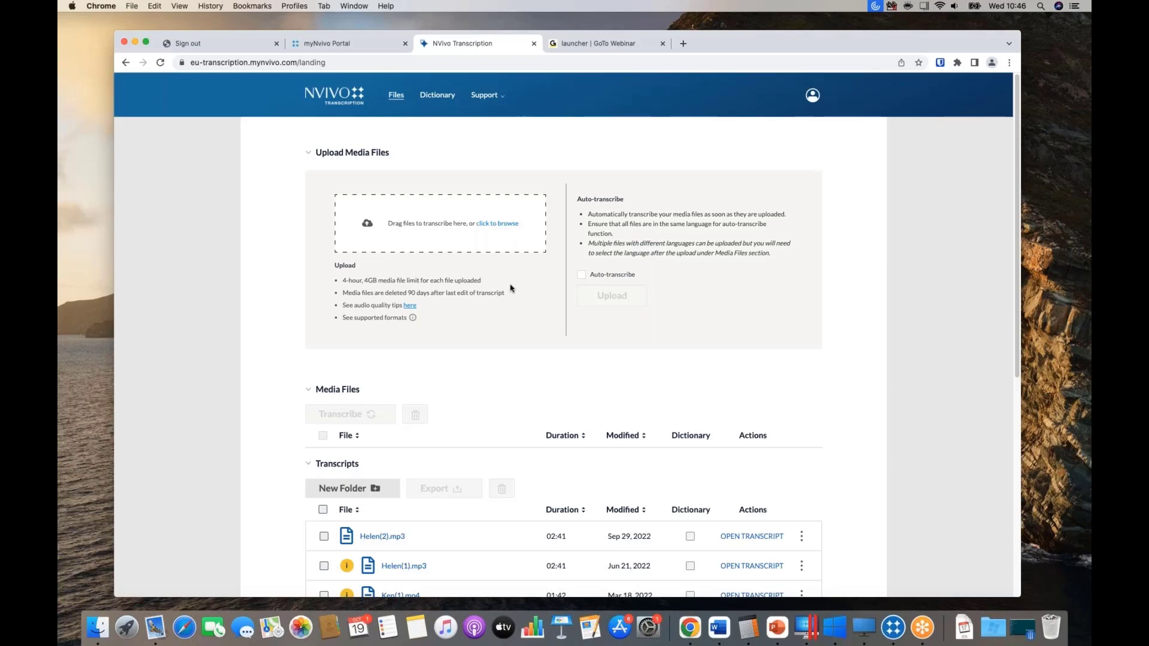
Review the media upload limits and the transcripts list, and open the transcript modified on Sep 29, 2022.
{"action": "mouse_move", "coordinate": [412, 319]}
{"action": "scroll", "coordinate": [514, 346], "scroll_direction": "down", "scroll_amount": 1}
{"action": "scroll", "coordinate": [514, 345], "scroll_direction": "down", "scroll_amount": 3}
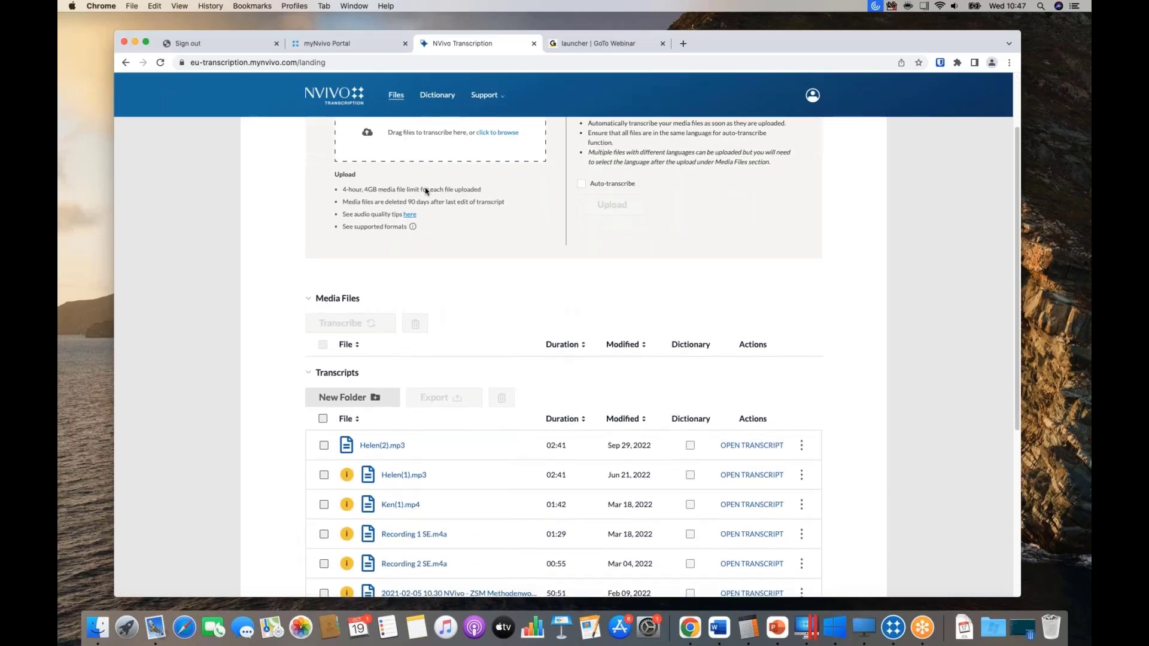
{"action": "scroll", "coordinate": [489, 271], "scroll_direction": "down", "scroll_amount": 2}
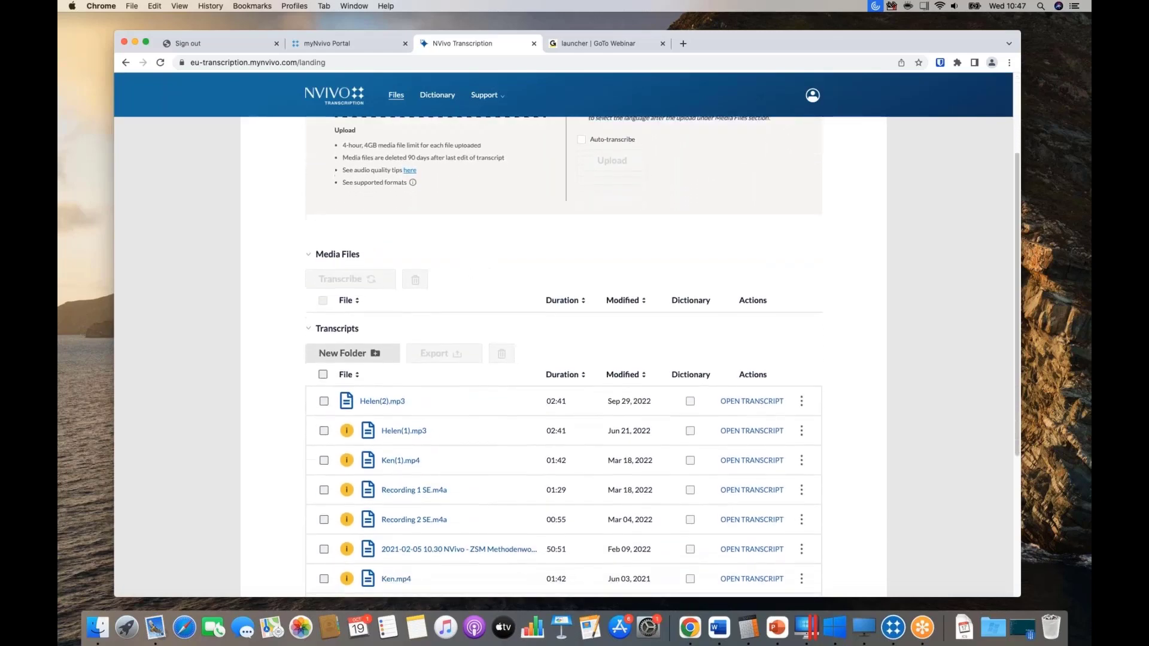
{"action": "scroll", "coordinate": [448, 273], "scroll_direction": "down", "scroll_amount": 1}
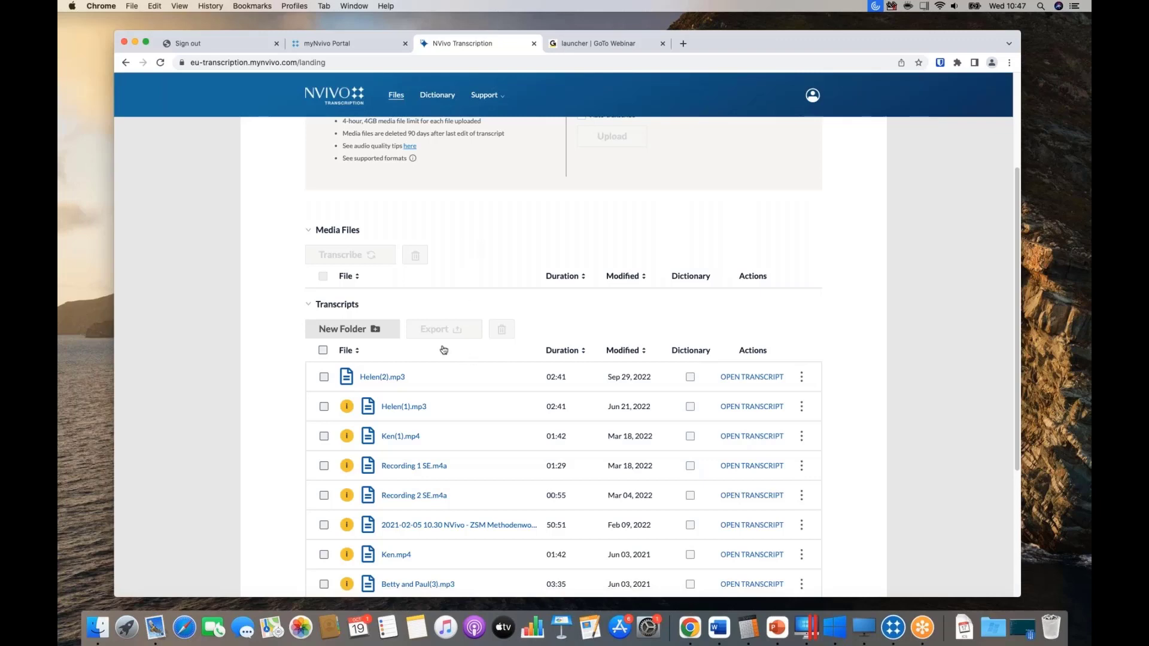
{"action": "left_click", "coordinate": [370, 379]}
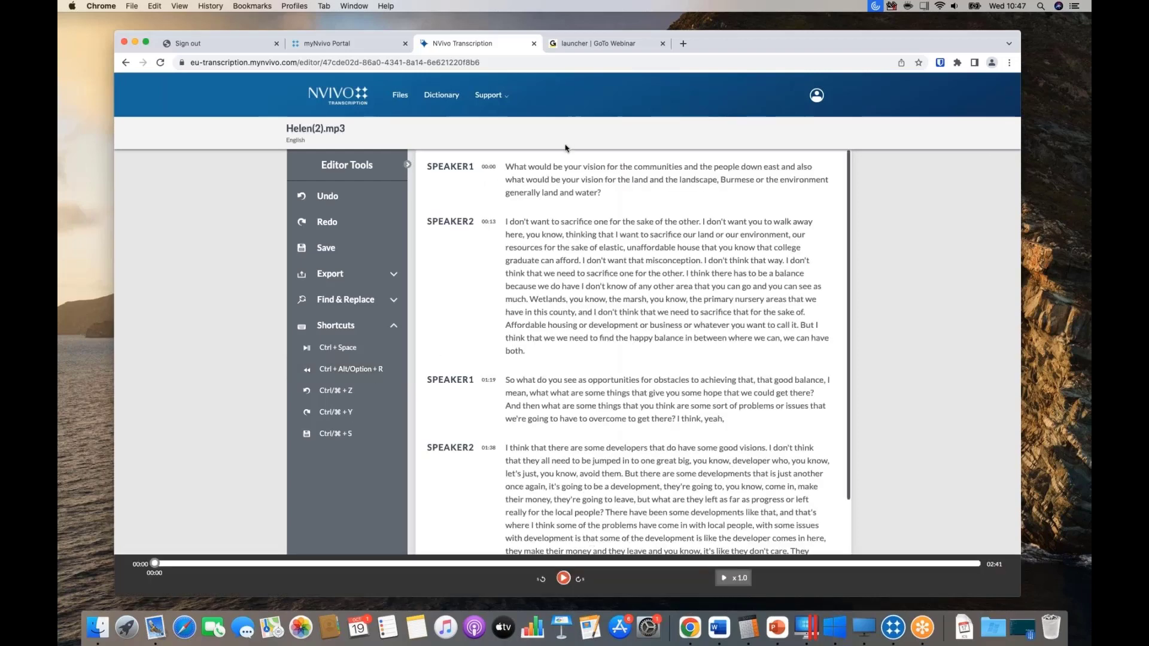
Merge the 01:19 passage into the preceding SPEAKER2 passage and split it off again as its own speaker passage.
{"action": "mouse_move", "coordinate": [456, 165]}
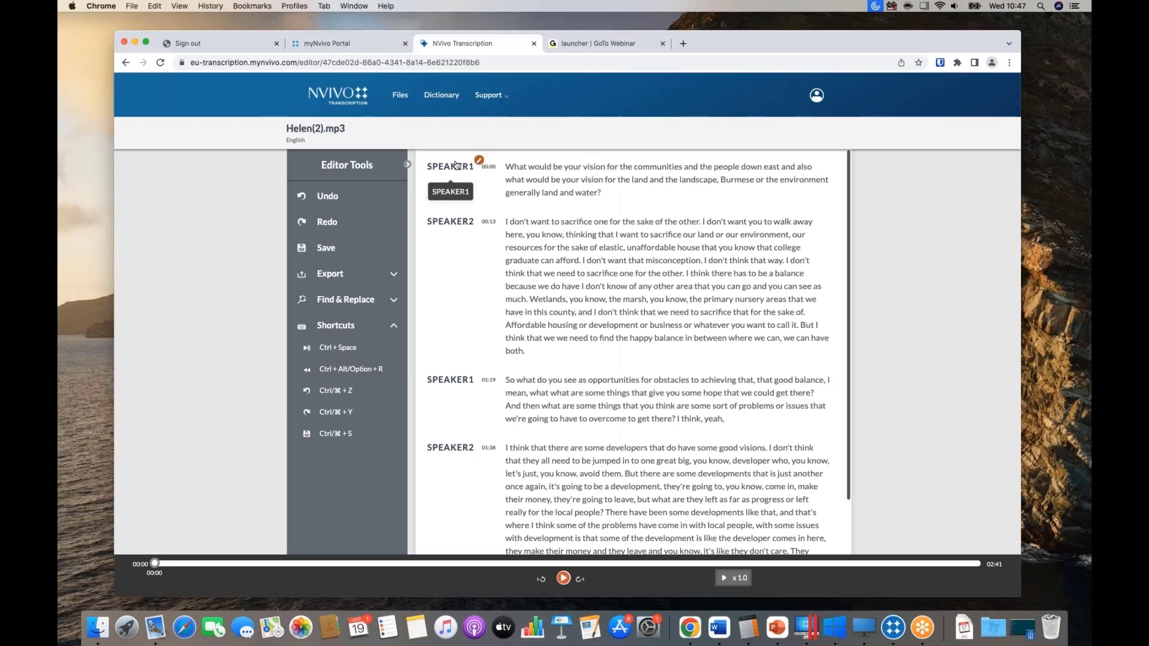
{"action": "mouse_move", "coordinate": [456, 228]}
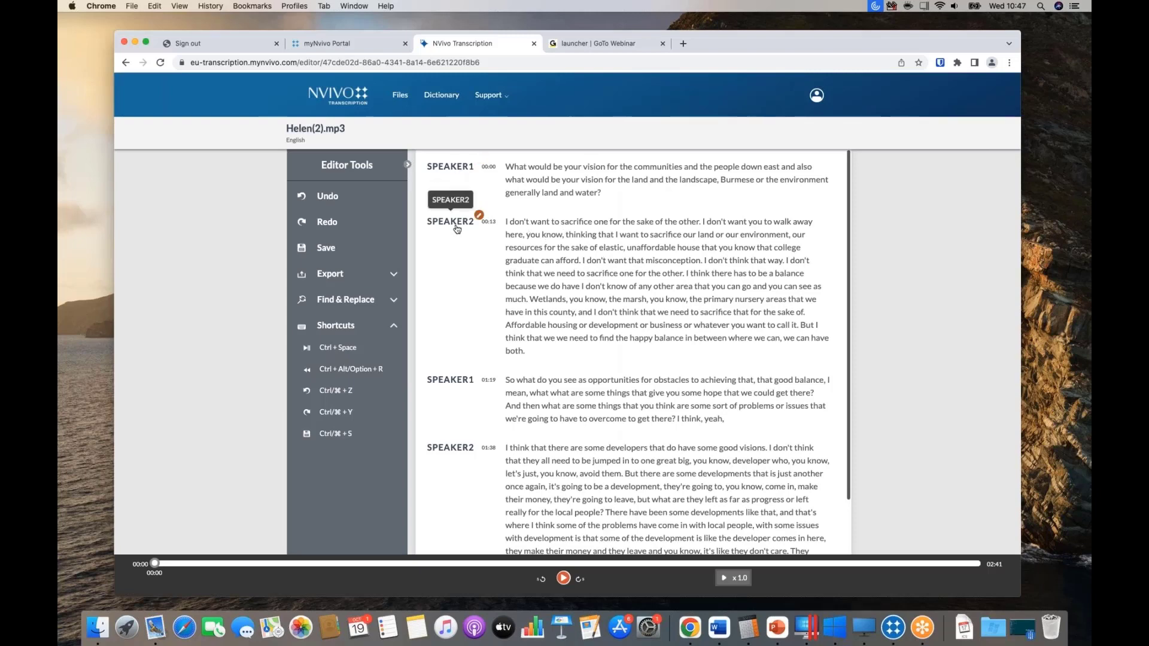
{"action": "mouse_move", "coordinate": [455, 450]}
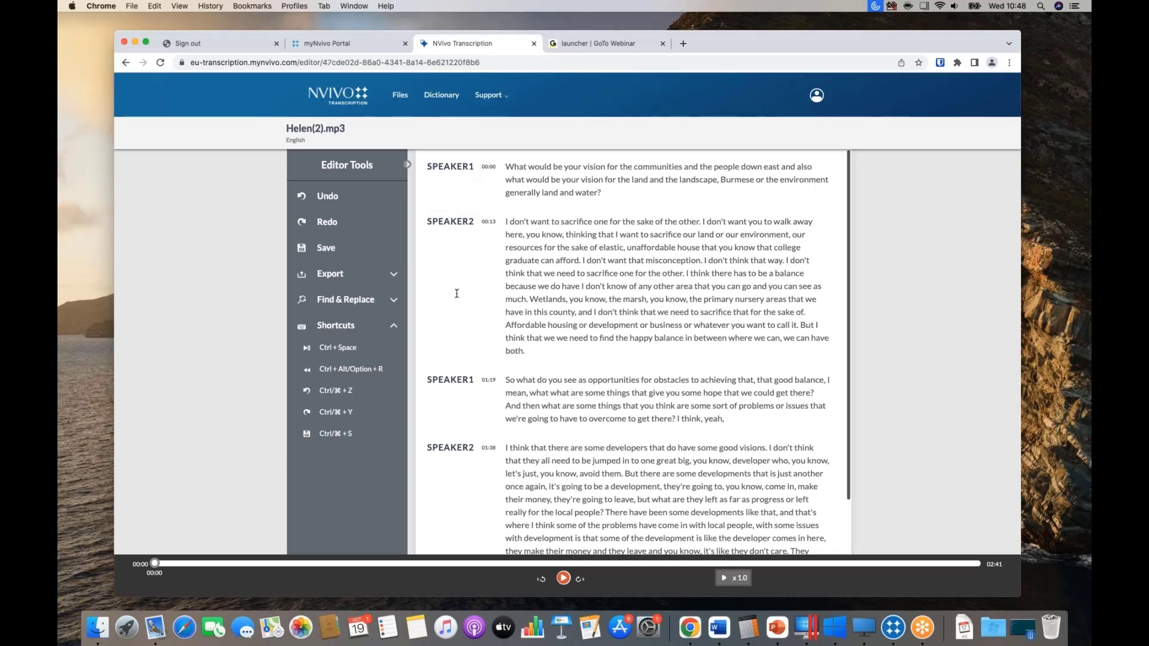
{"action": "mouse_move", "coordinate": [462, 380]}
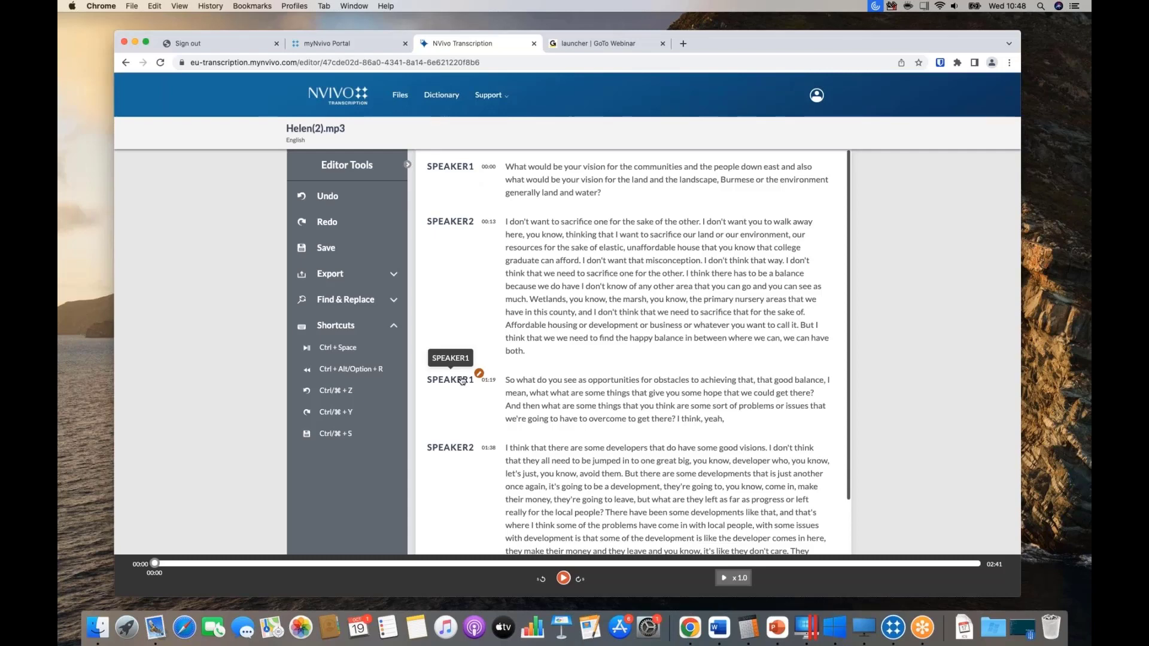
{"action": "left_click", "coordinate": [505, 382]}
{"action": "key", "text": "BackSpace"}
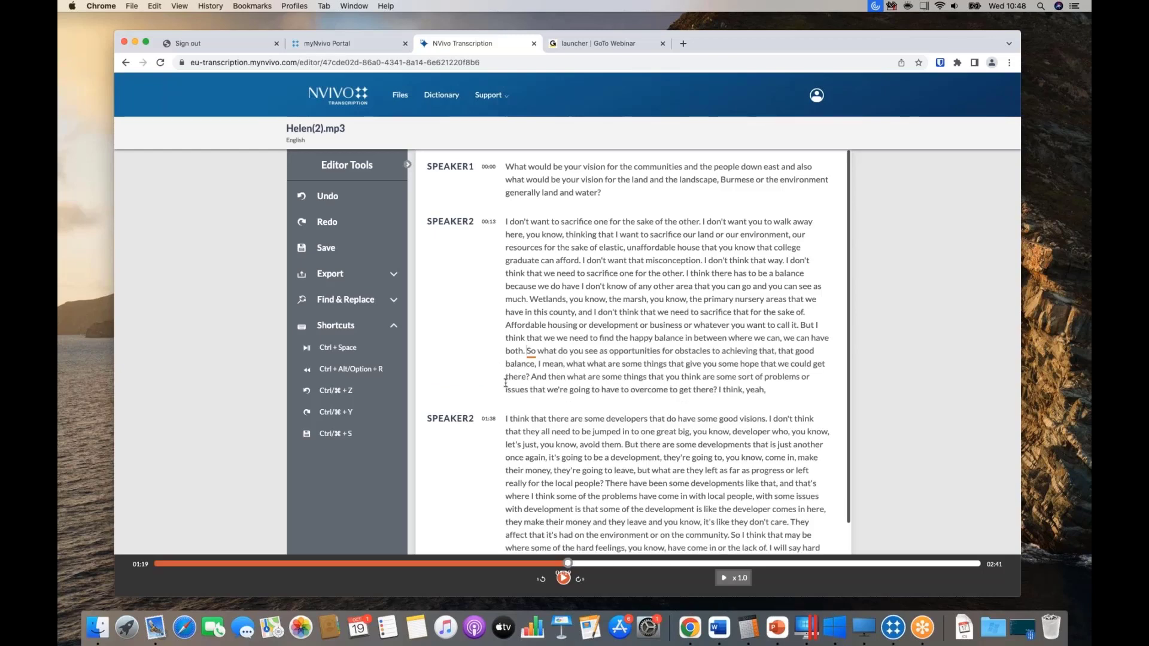
{"action": "key", "text": "Return"}
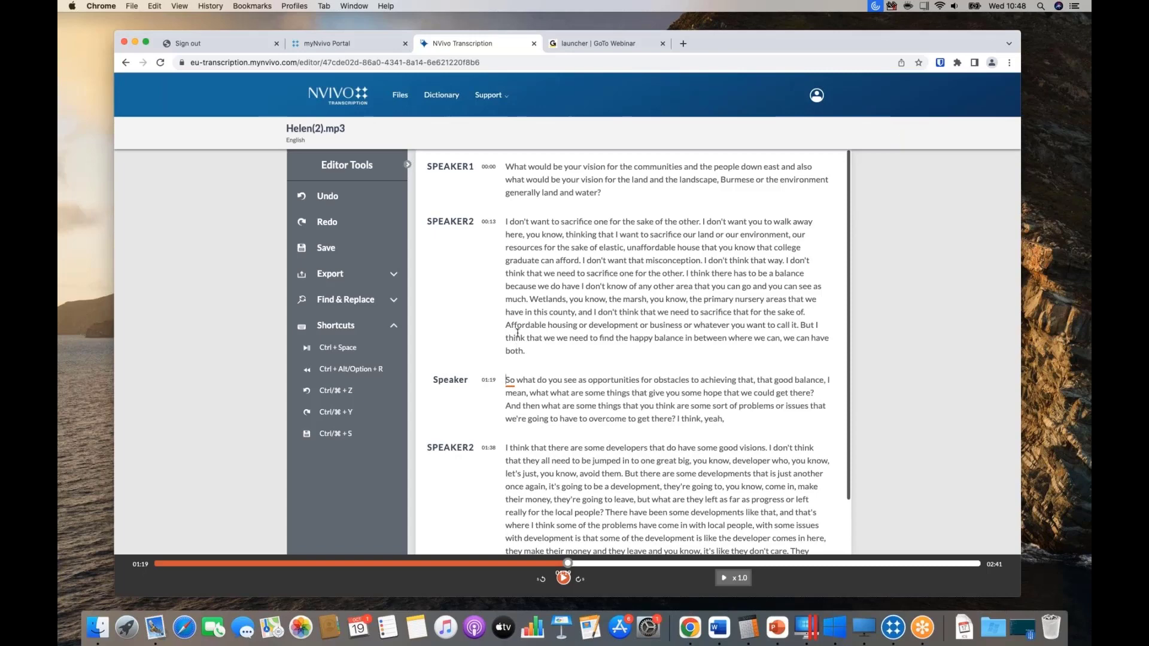
Play the recording from the beginning to follow the highlighted words, and try the playback controls.
{"action": "left_click_drag", "start_coordinate": [567, 564], "coordinate": [149, 546]}
{"action": "left_click", "coordinate": [563, 578]}
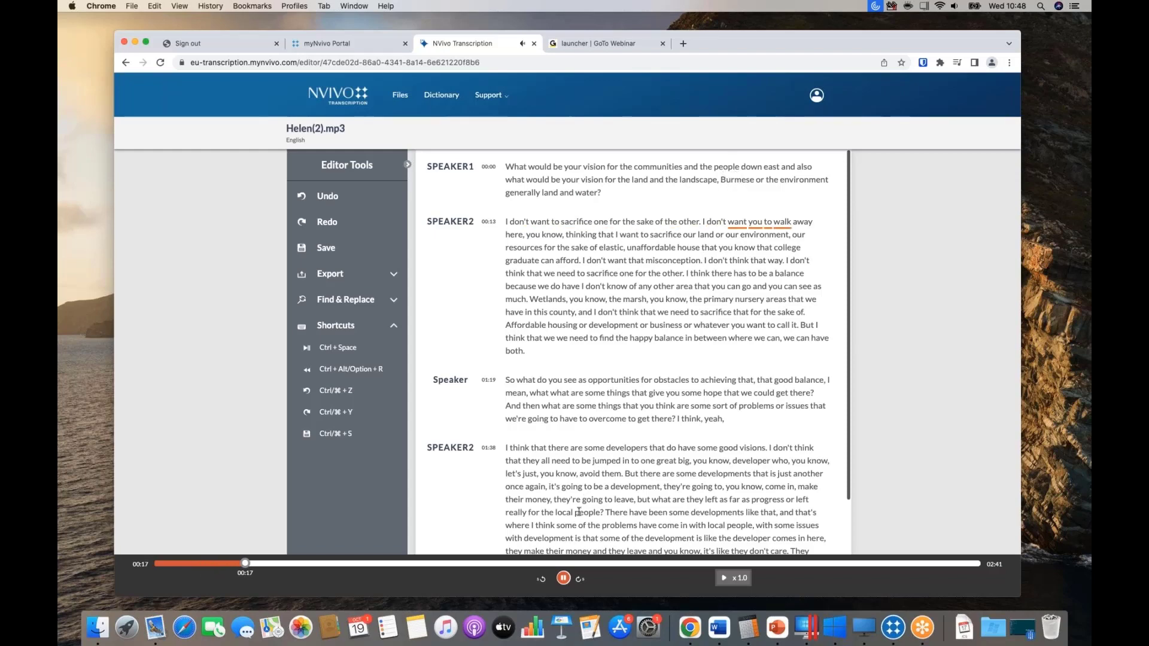
{"action": "left_click", "coordinate": [563, 577]}
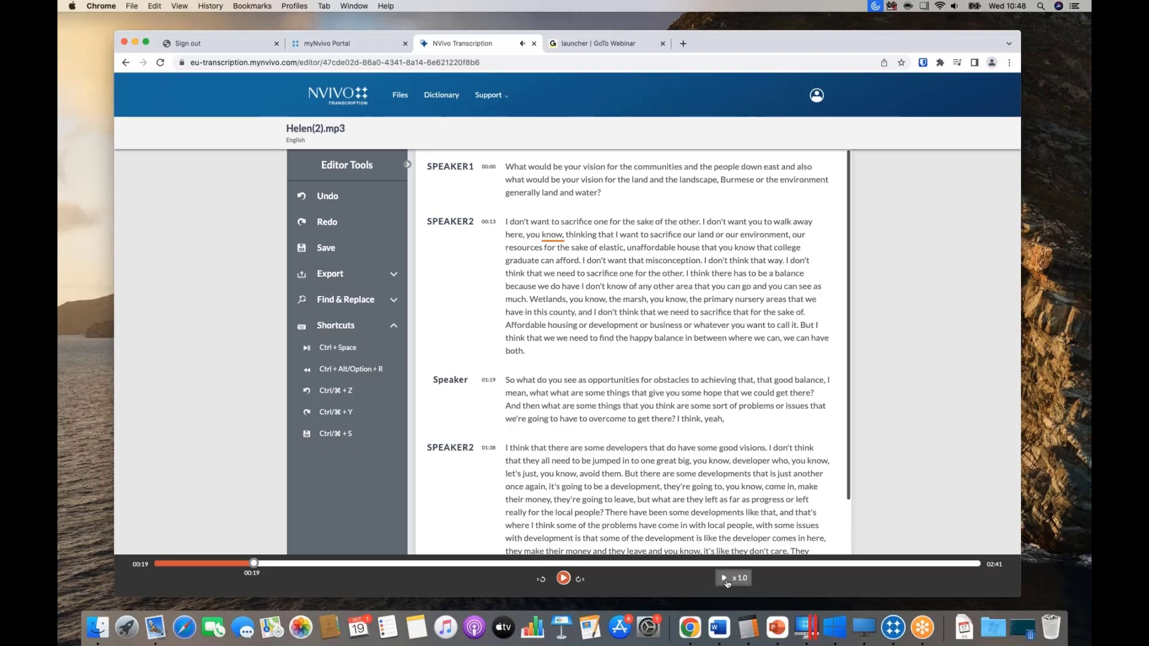
{"action": "left_click", "coordinate": [723, 580]}
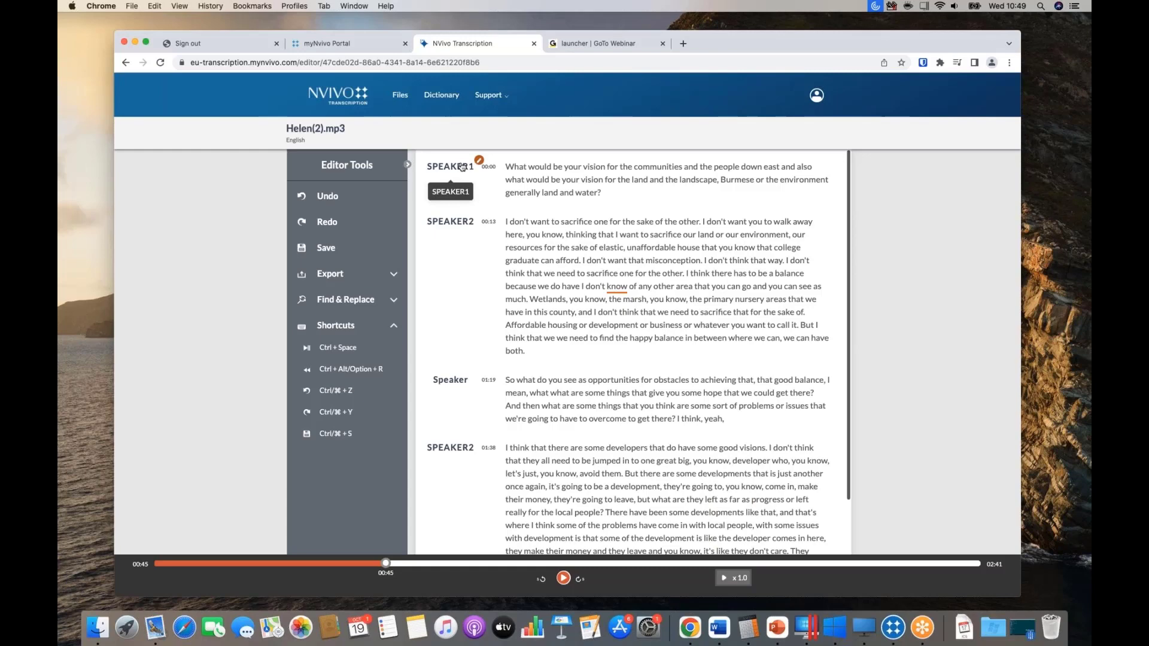
Replace all instances of the SPEAKER1 label in the transcript with the interviewer's first name.
{"action": "left_click", "coordinate": [461, 168]}
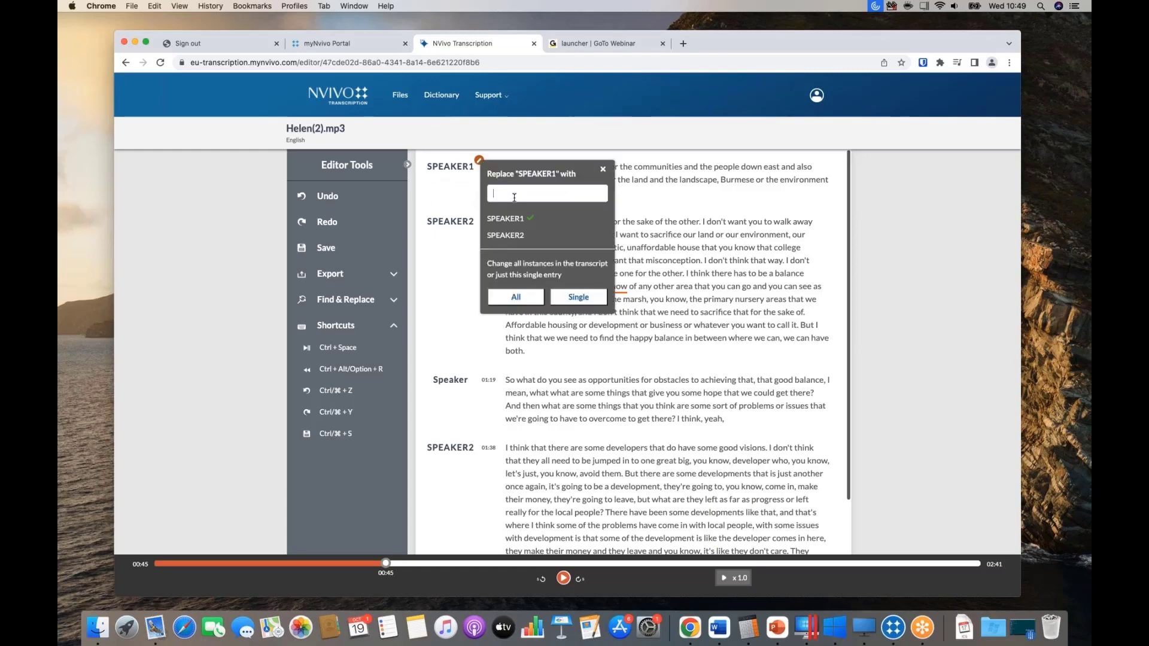
{"action": "type", "text": "Henry"}
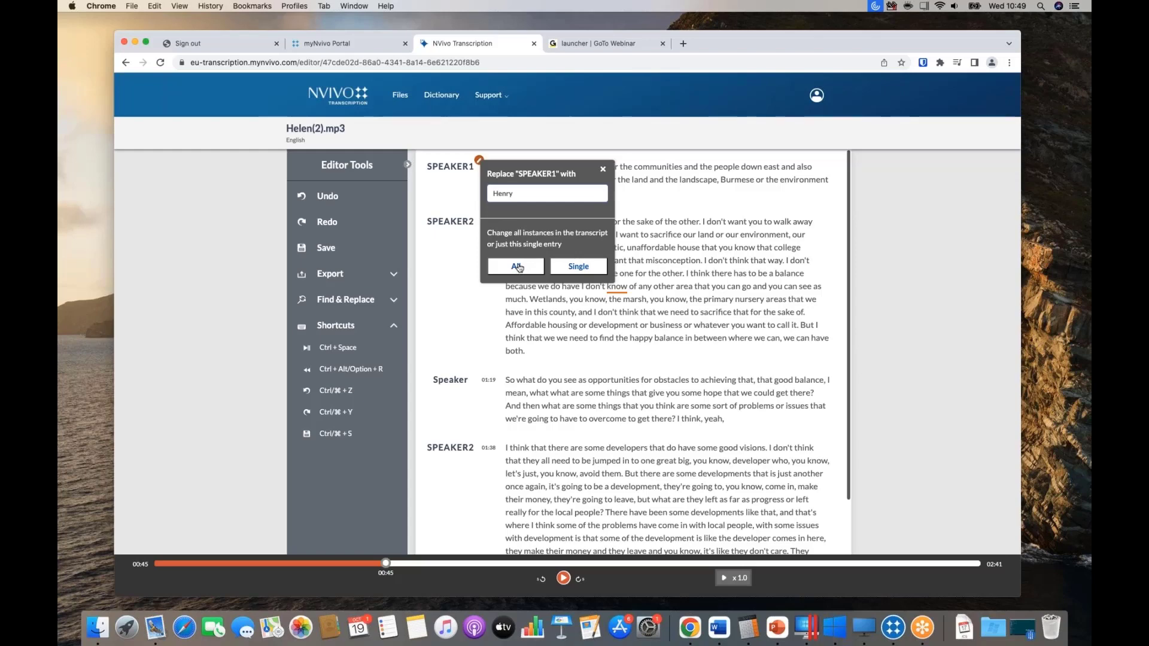
{"action": "left_click", "coordinate": [505, 272]}
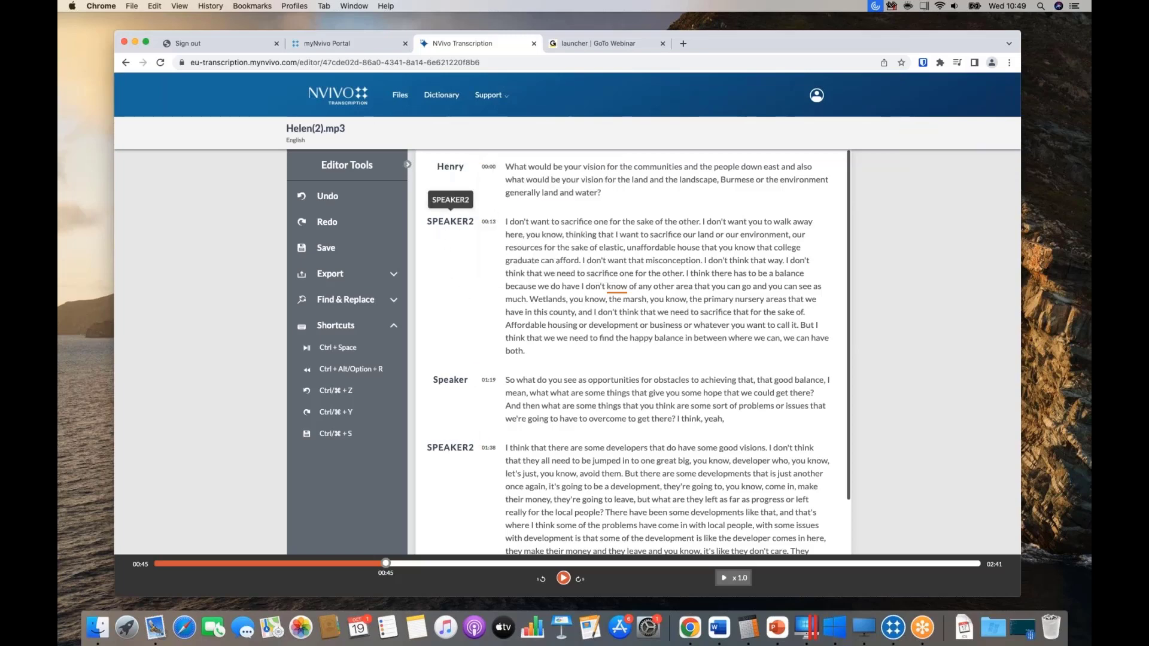
Replace all instances of the SPEAKER2 label with the interviewee's first name and check the labels throughout the transcript.
{"action": "left_click", "coordinate": [454, 226]}
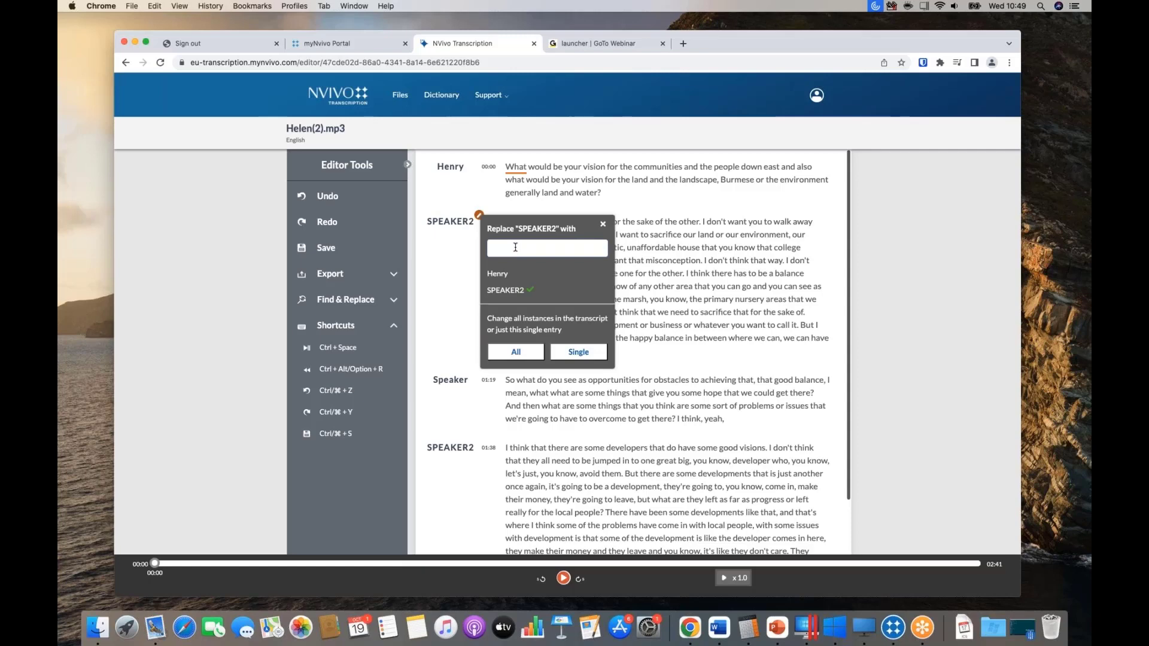
{"action": "type", "text": "he"}
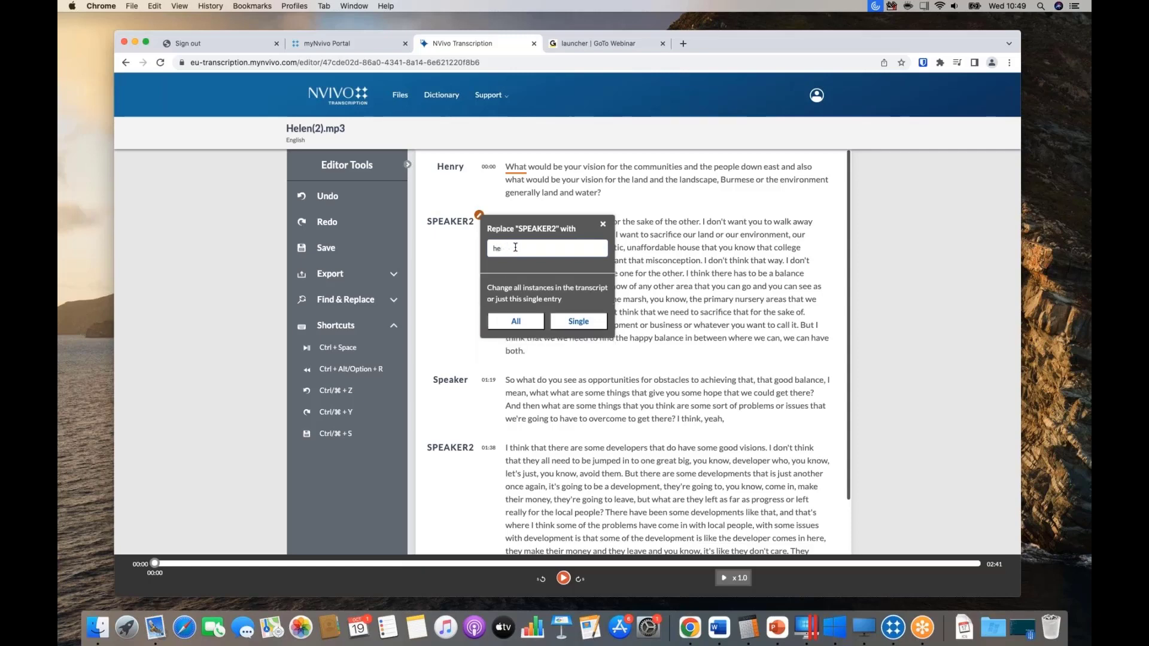
{"action": "type", "text": "Helen"}
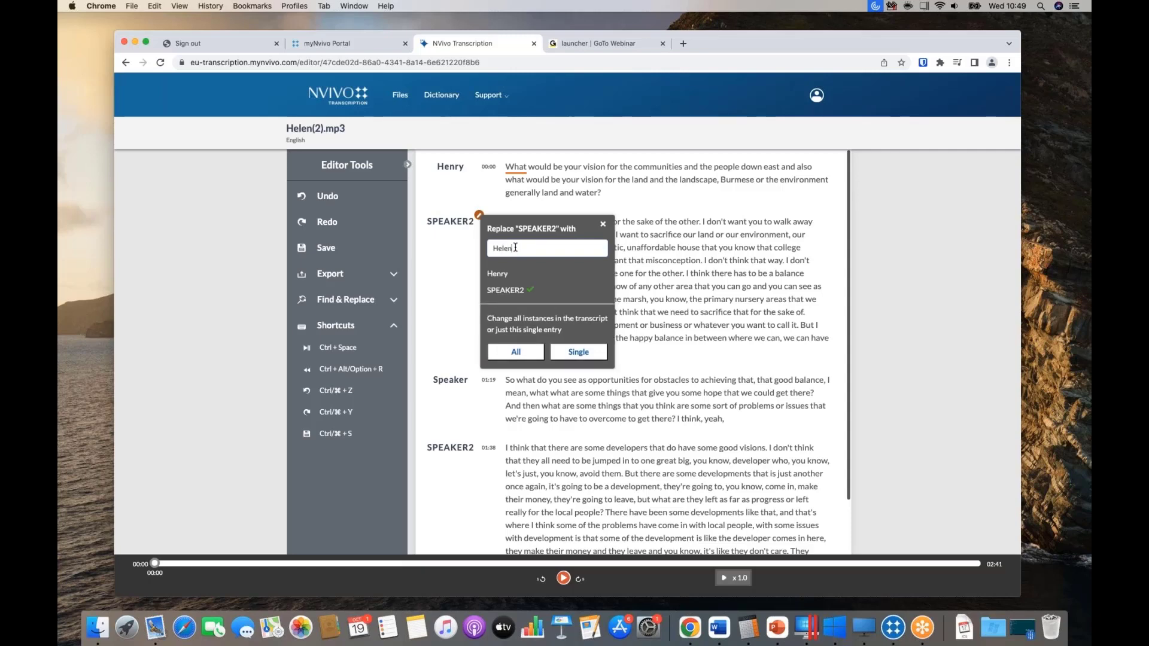
{"action": "left_click", "coordinate": [515, 352]}
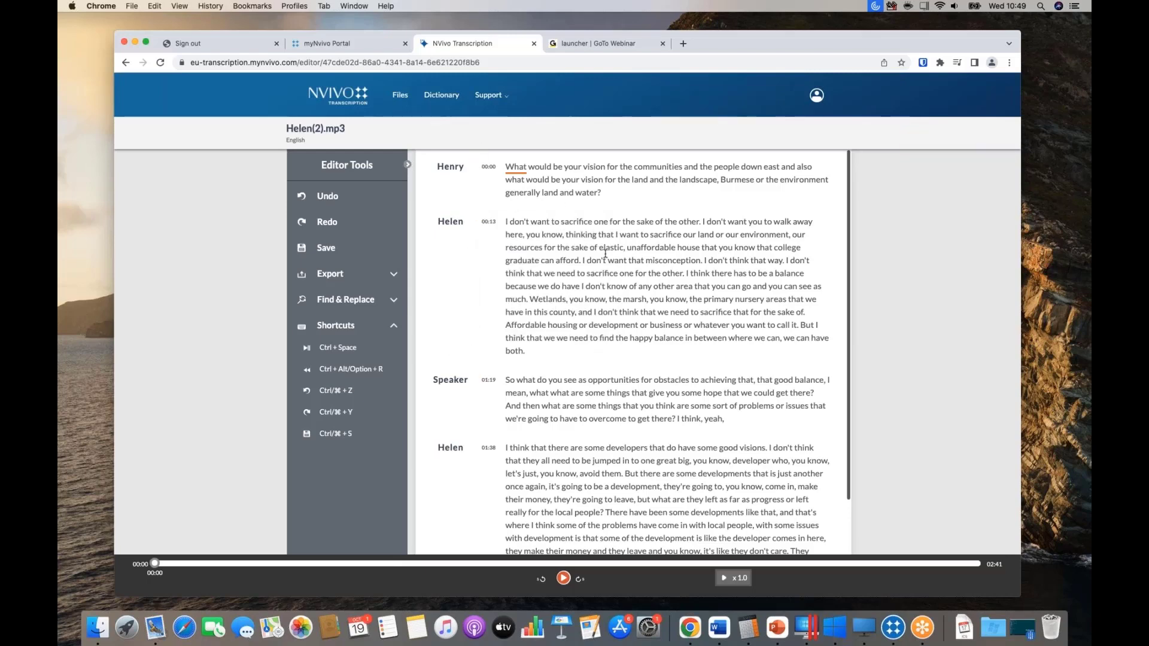
{"action": "scroll", "coordinate": [604, 254], "scroll_direction": "down", "scroll_amount": 2}
{"action": "scroll", "coordinate": [618, 287], "scroll_direction": "up", "scroll_amount": 2}
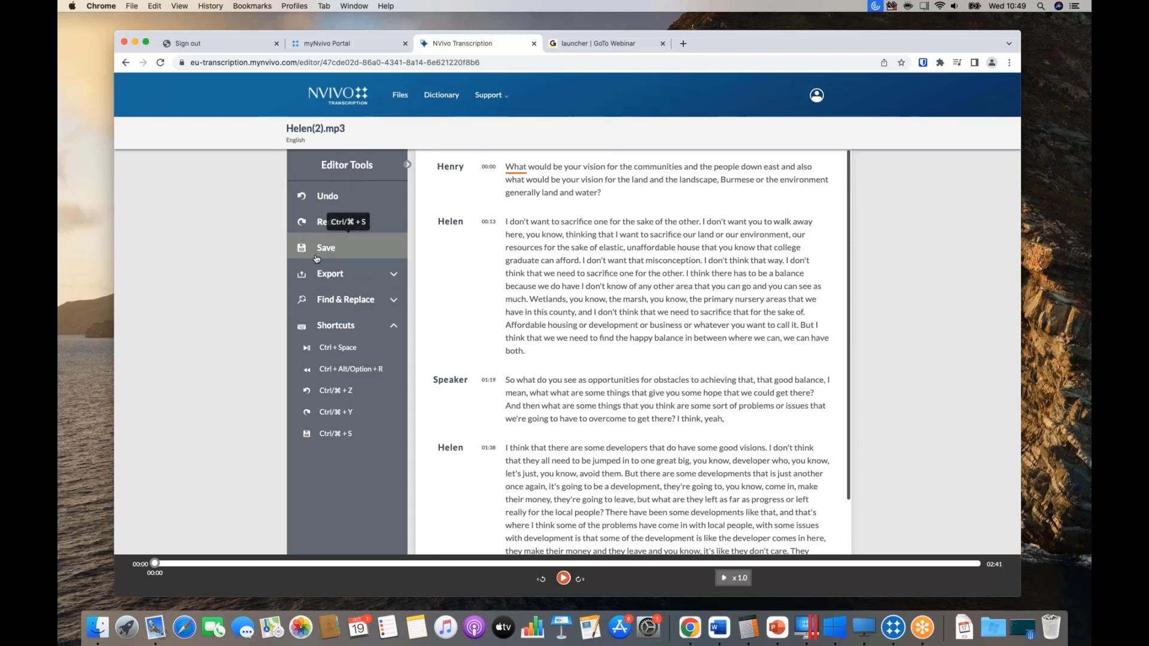
Show the transcript's TXT and DOCX export formats and examine the Find & Replace options, including Add to dictionary.
{"action": "left_click", "coordinate": [386, 278]}
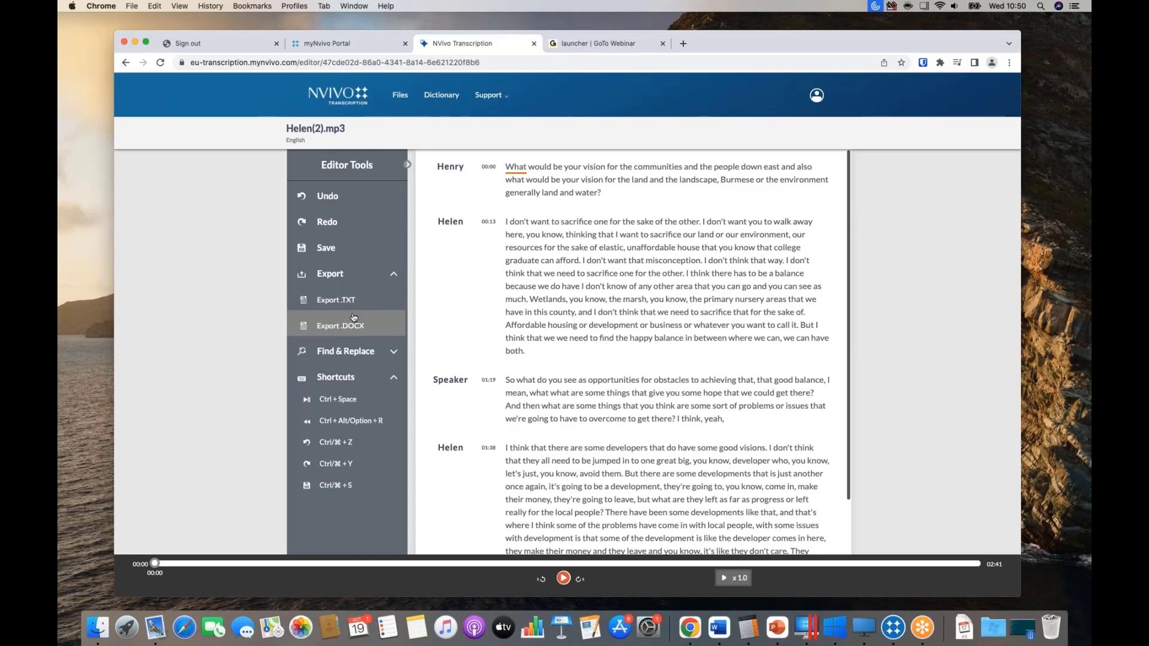
{"action": "left_click", "coordinate": [366, 353]}
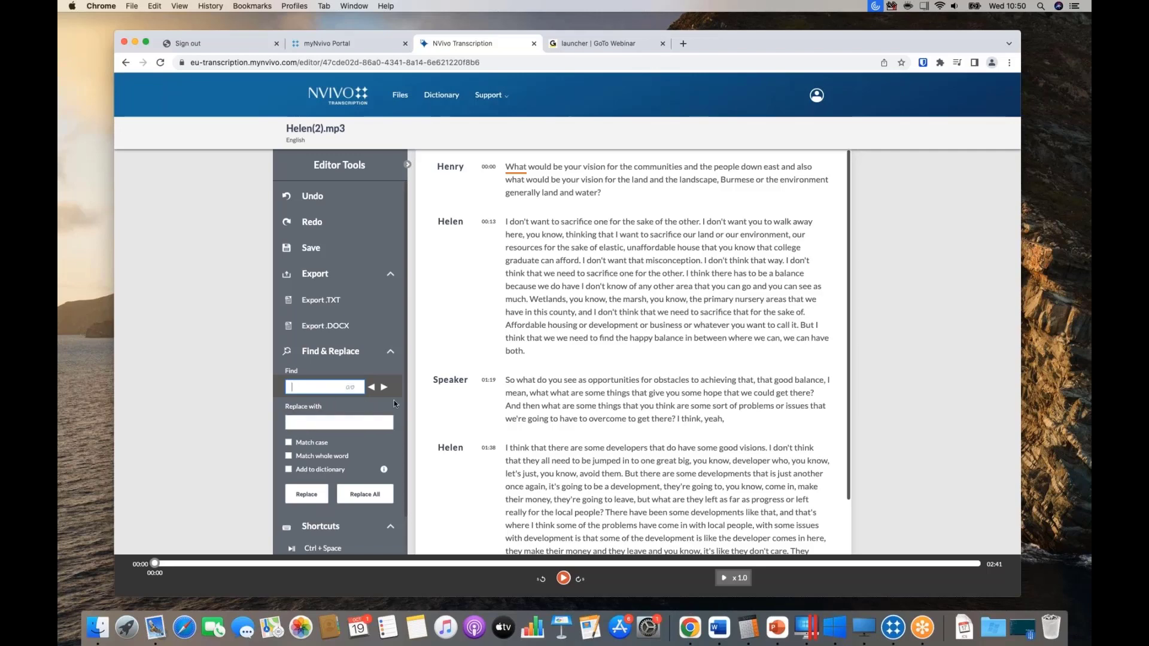
{"action": "scroll", "coordinate": [395, 403], "scroll_direction": "down", "scroll_amount": 3}
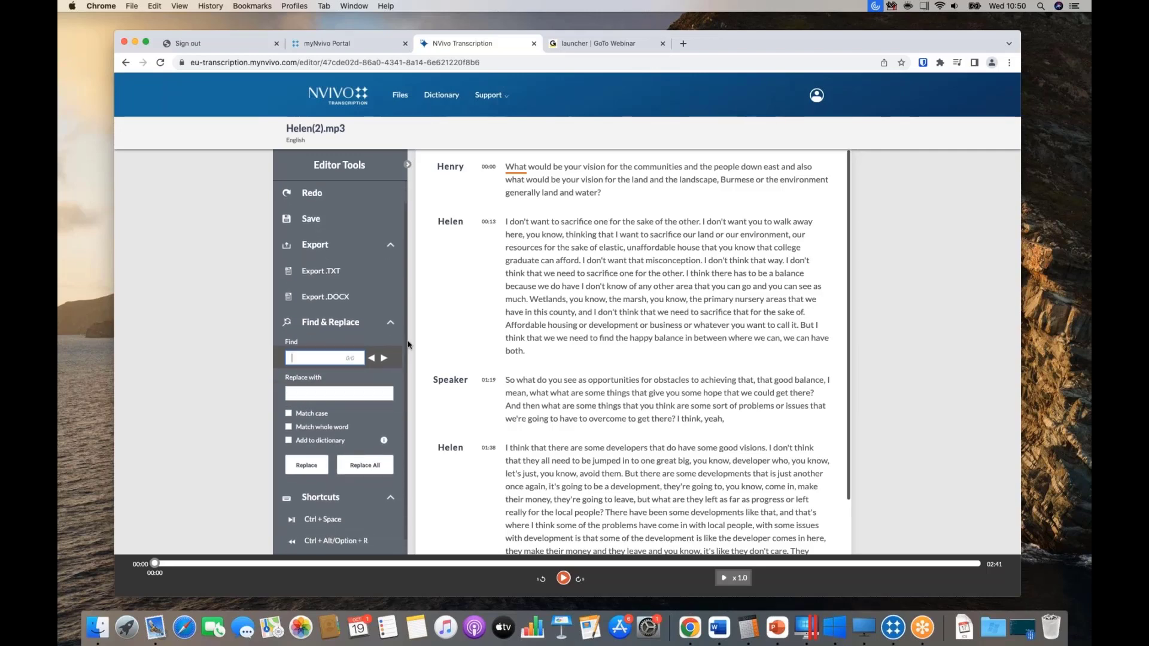
{"action": "scroll", "coordinate": [361, 410], "scroll_direction": "down", "scroll_amount": 1}
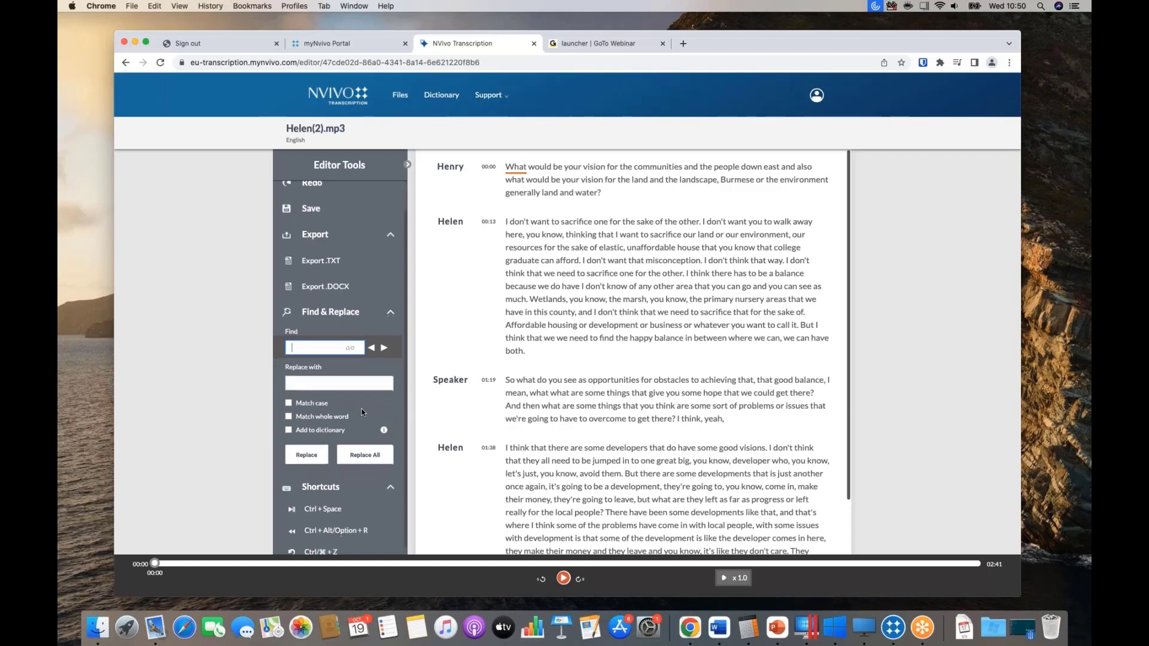
{"action": "scroll", "coordinate": [361, 410], "scroll_direction": "down", "scroll_amount": 1}
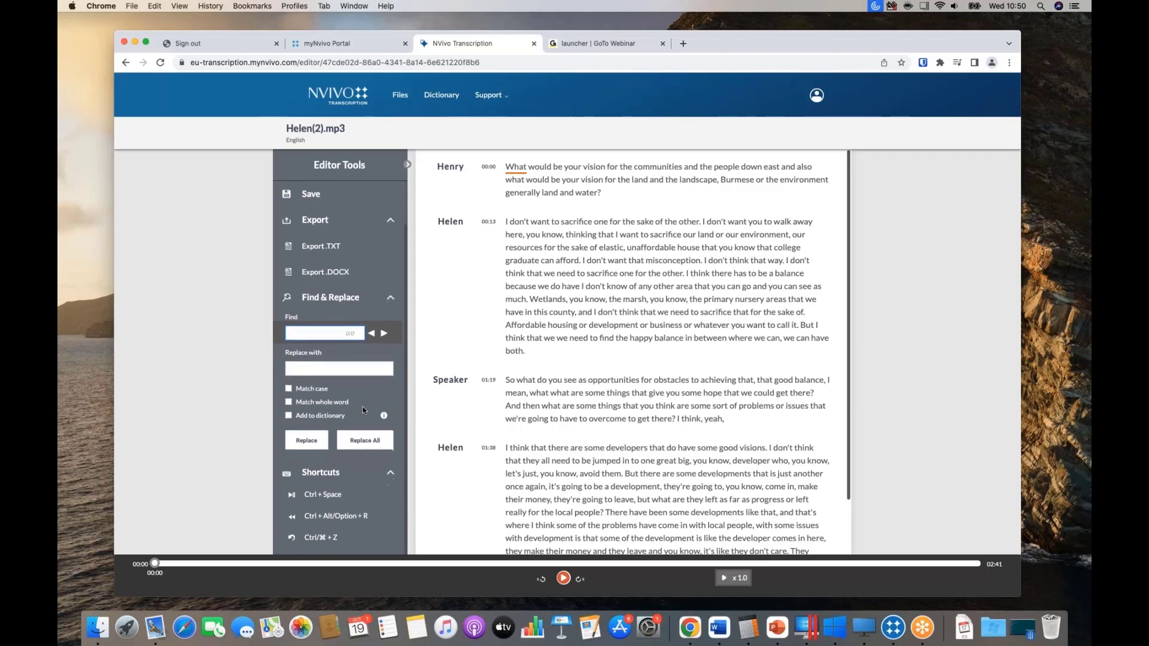
{"action": "left_click", "coordinate": [309, 417]}
{"action": "left_click", "coordinate": [288, 417]}
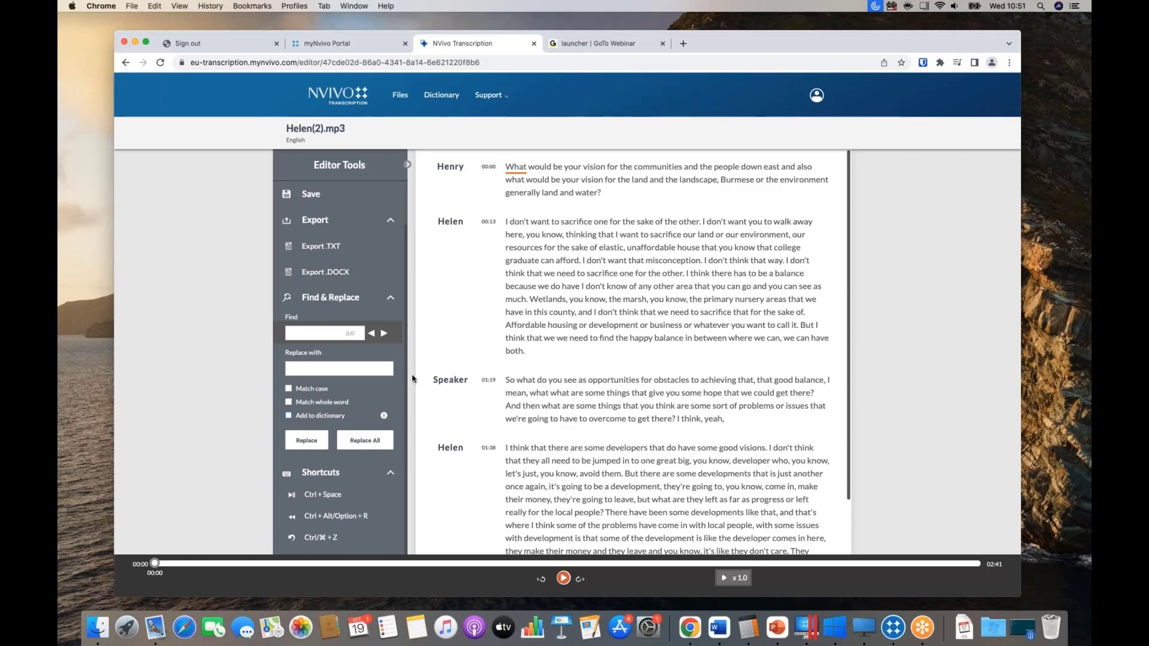
{"action": "mouse_move", "coordinate": [433, 167]}
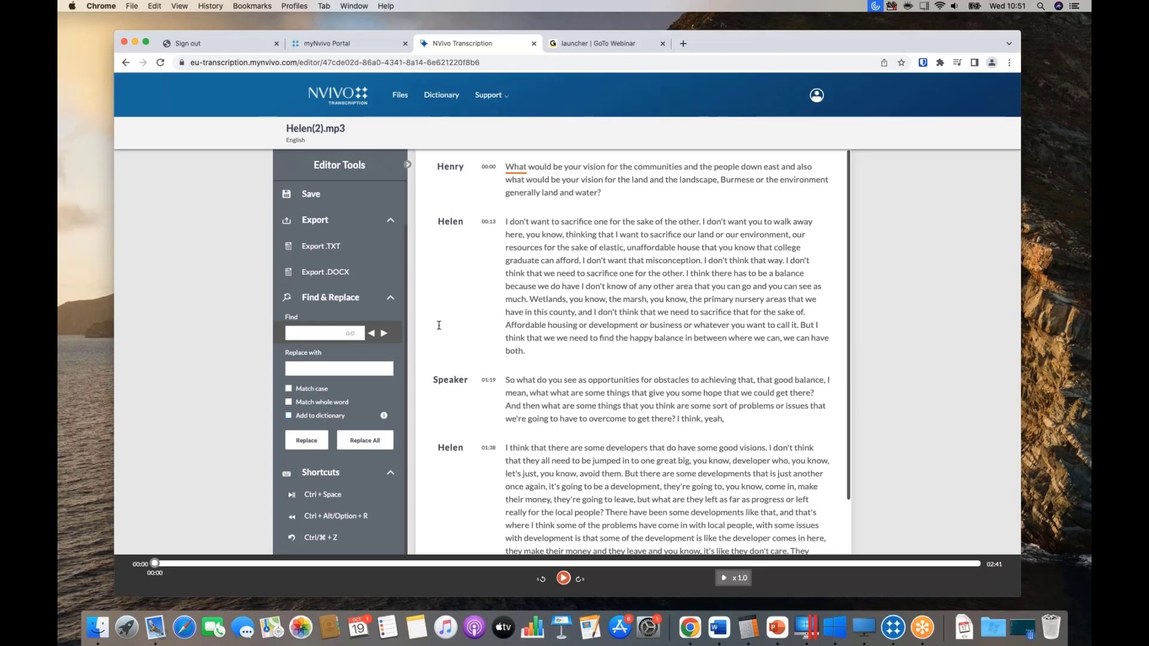
Review the transcription dictionary entries, return to the Files page, and switch to the NVivo Training slide in PowerPoint.
{"action": "left_click", "coordinate": [439, 98]}
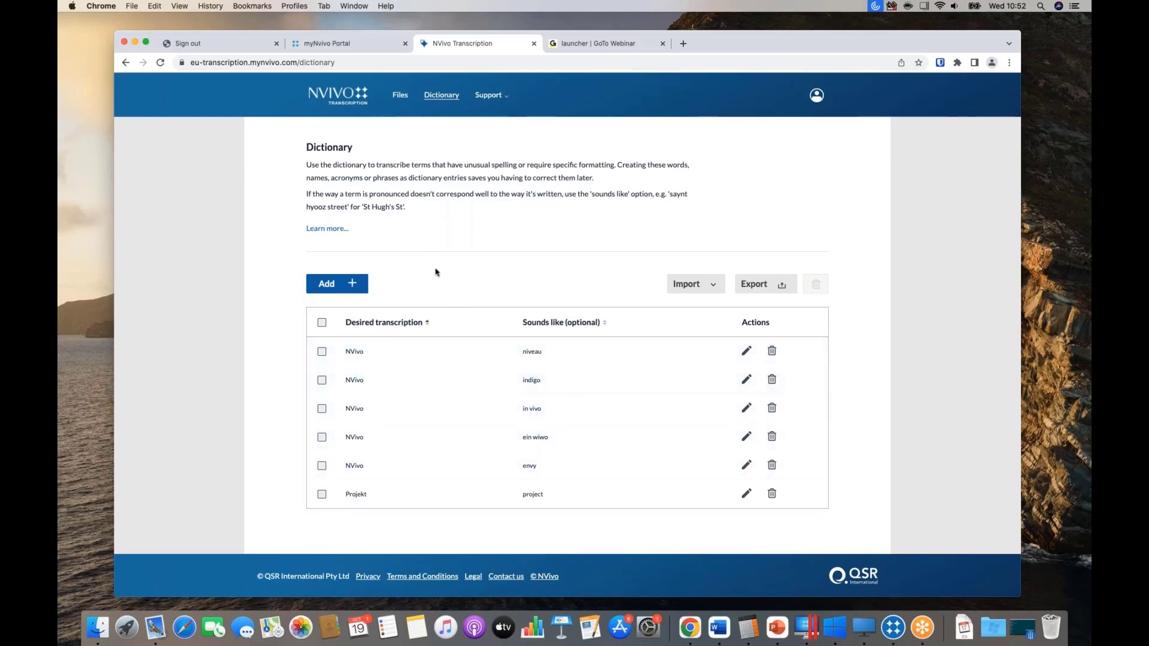
{"action": "left_click", "coordinate": [401, 96]}
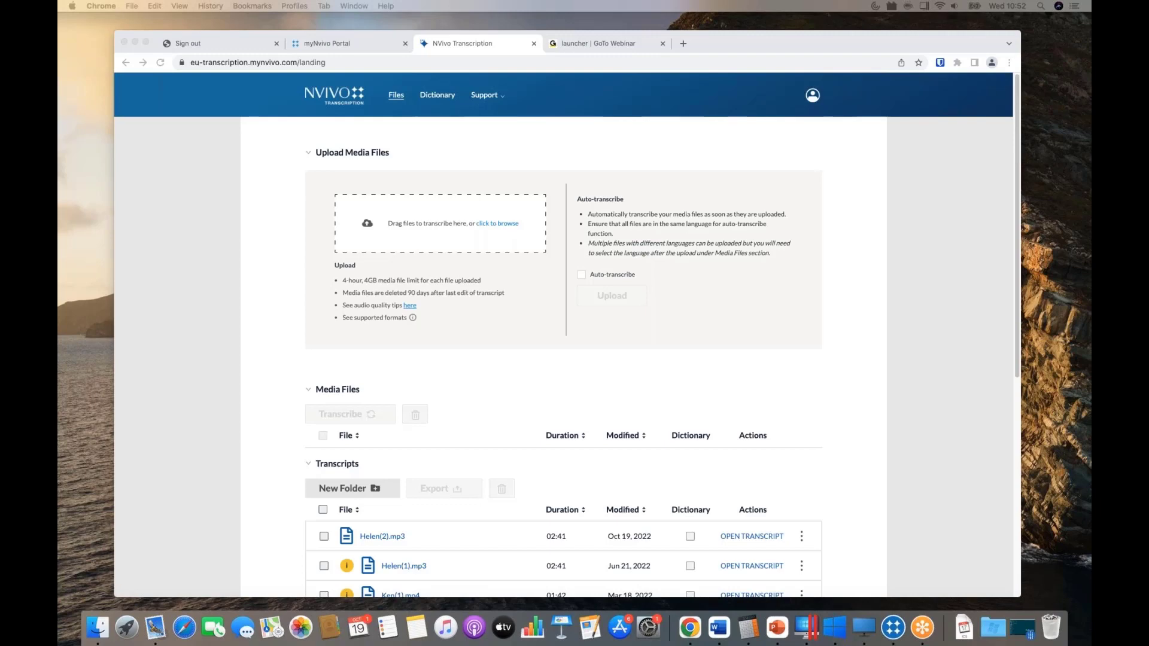
{"action": "key", "text": "super+Return"}
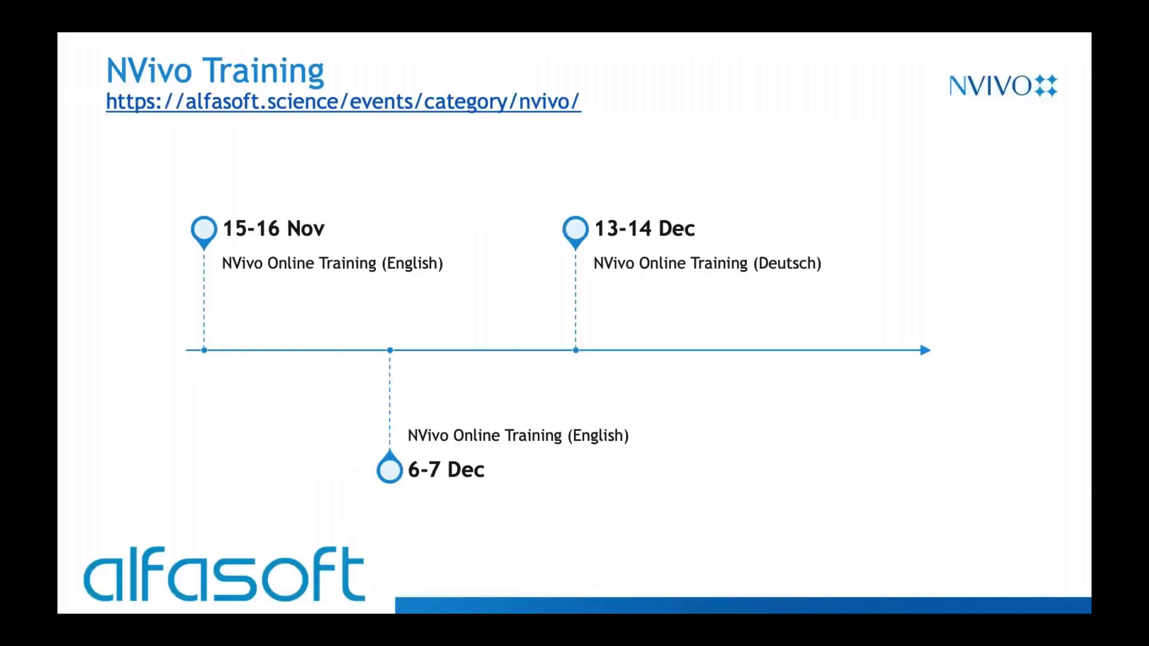